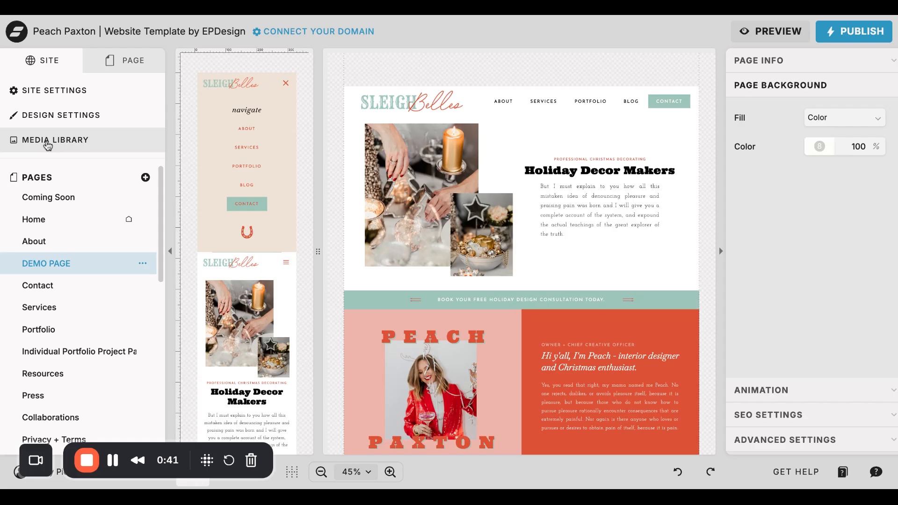
- Browse the media library's folders, view the contents of the 2024 Website Update folder, and close the library
click(47, 146)
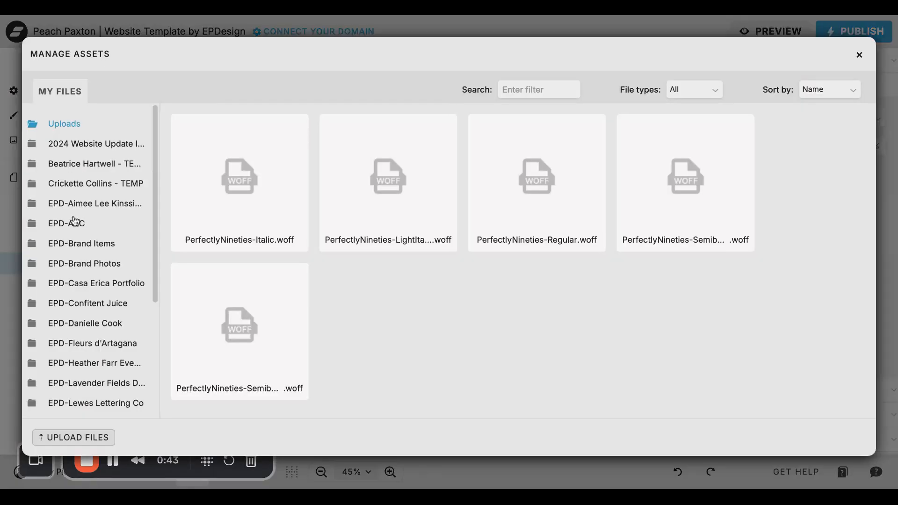
scroll(104, 299, down, 3)
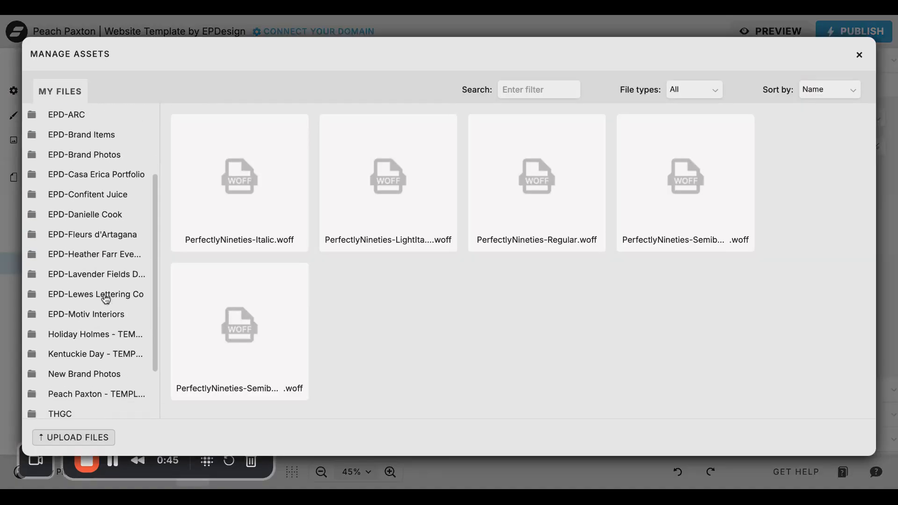
scroll(105, 299, up, 3)
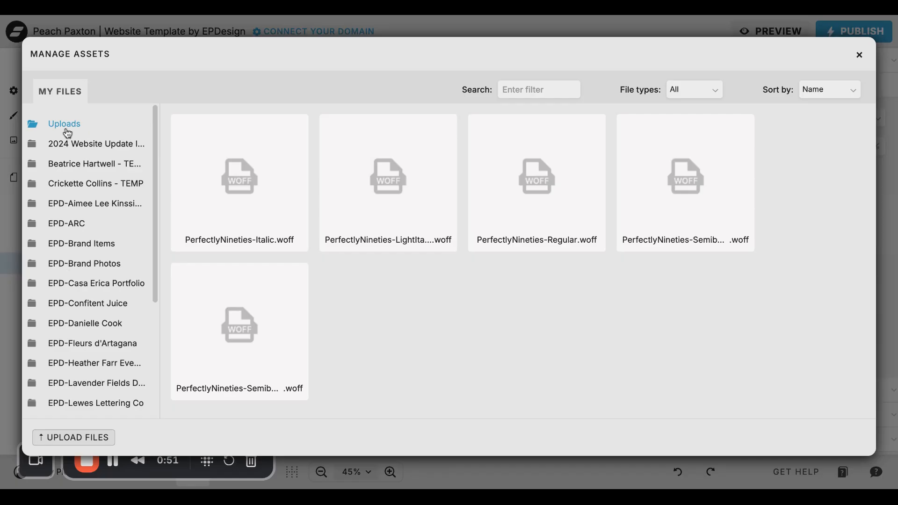
click(72, 150)
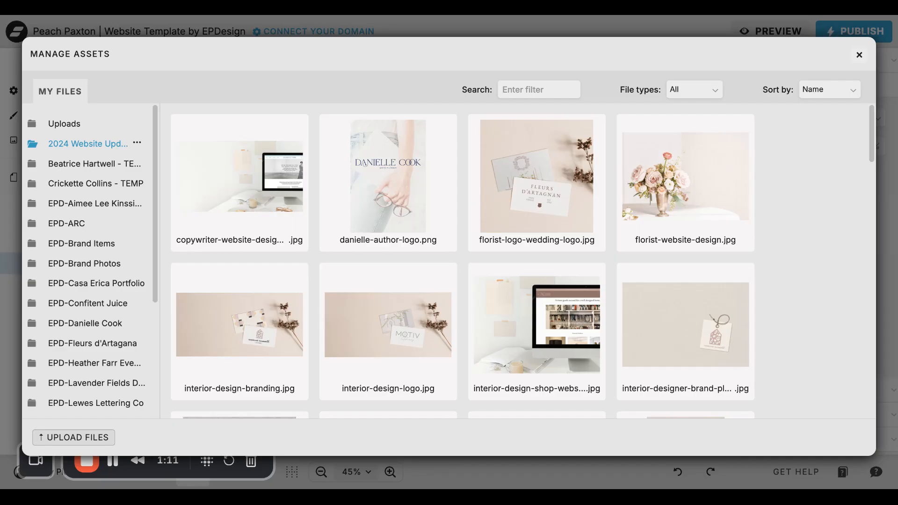
click(859, 55)
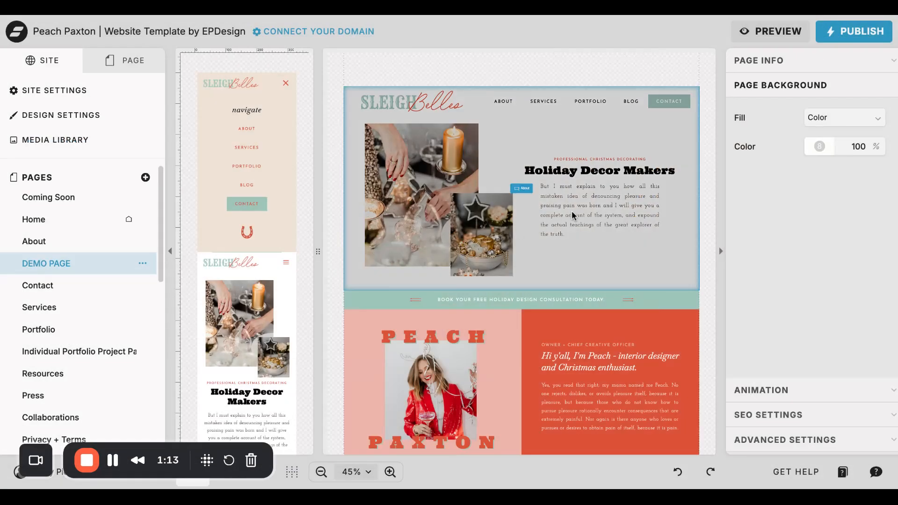
- Swap the small overlapping image in the desktop hero section for the nutcracker and candy cane photo from the Peach Paxton folder
click(480, 143)
click(433, 155)
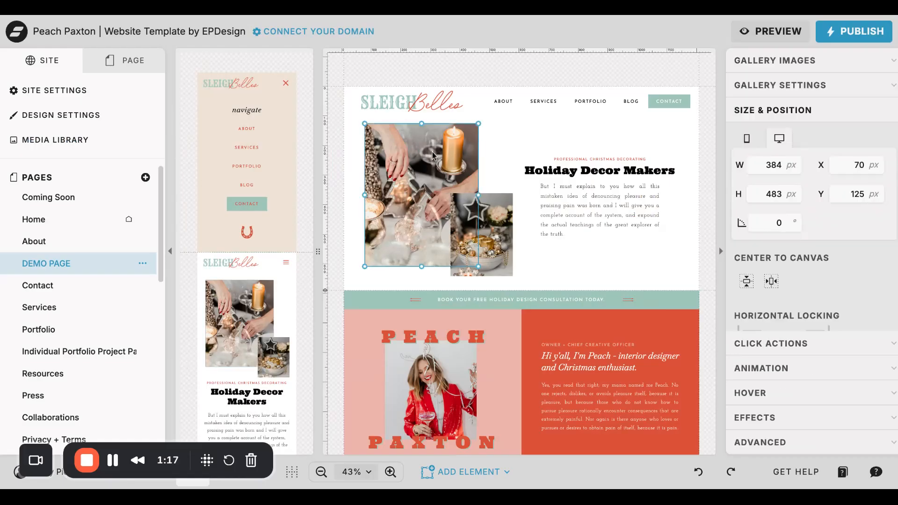
click(490, 218)
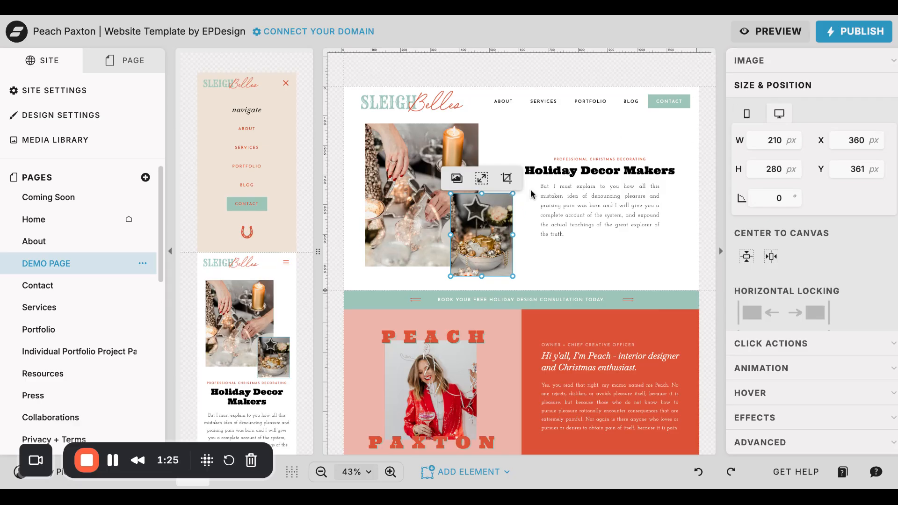
click(750, 61)
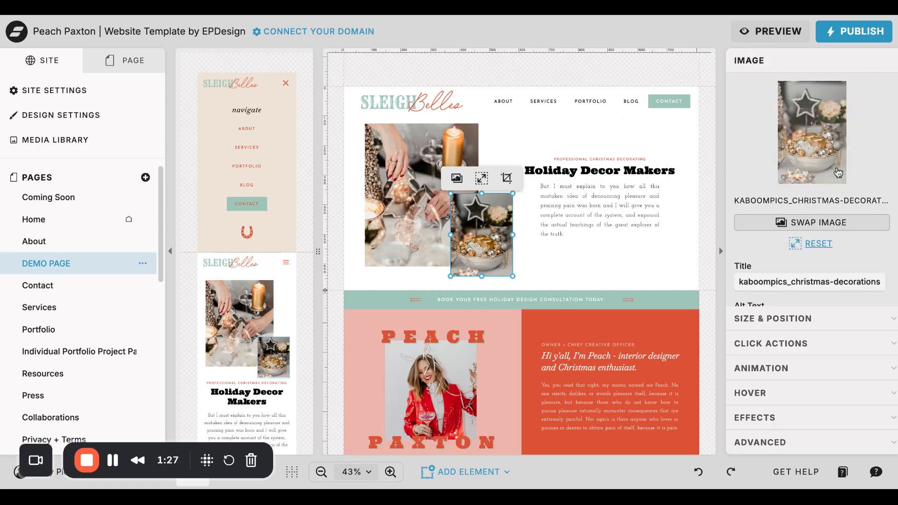
click(808, 123)
scroll(240, 304, down, 2)
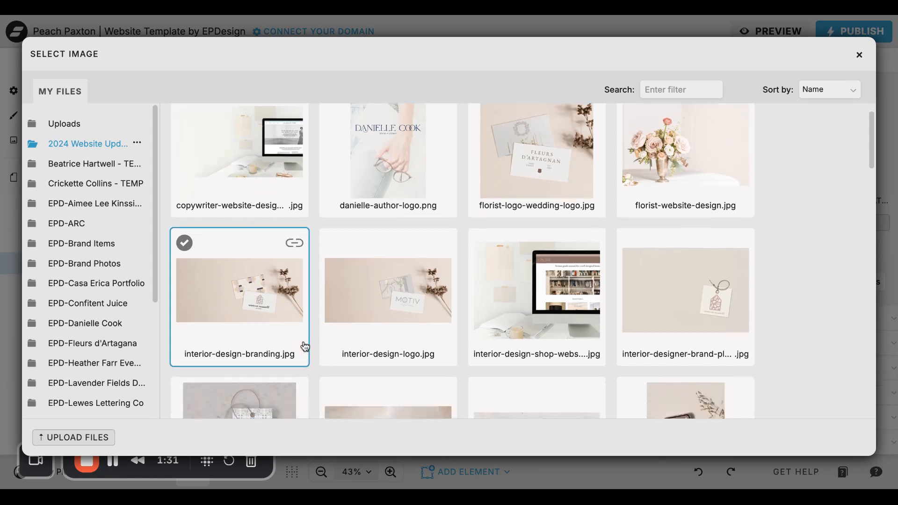
scroll(62, 373, down, 4)
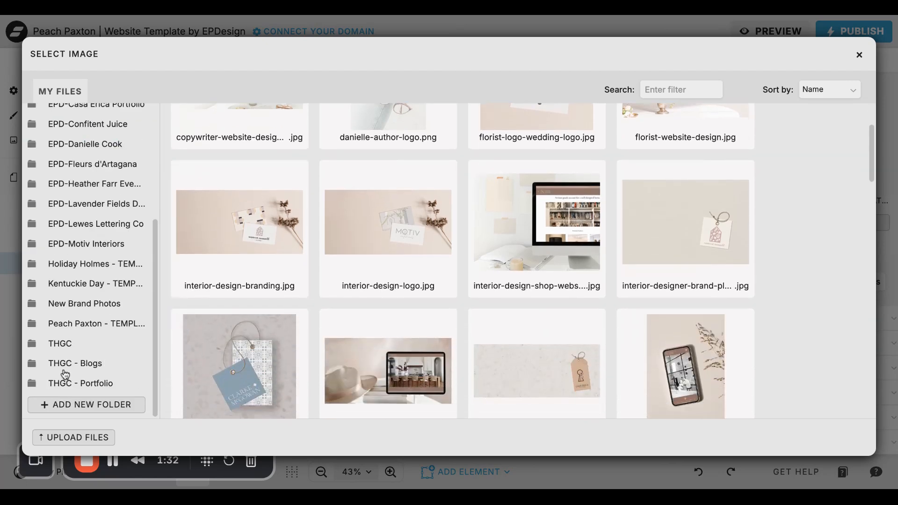
click(77, 323)
click(510, 294)
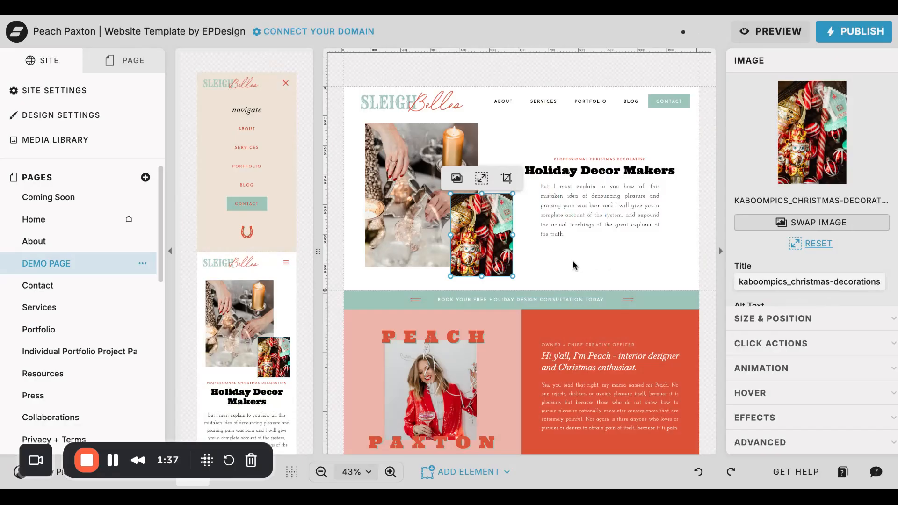
- Replace the small overlapping desktop image with the kaboompics photo of coffee with whipped cream
double_click(488, 240)
scroll(621, 251, down, 5)
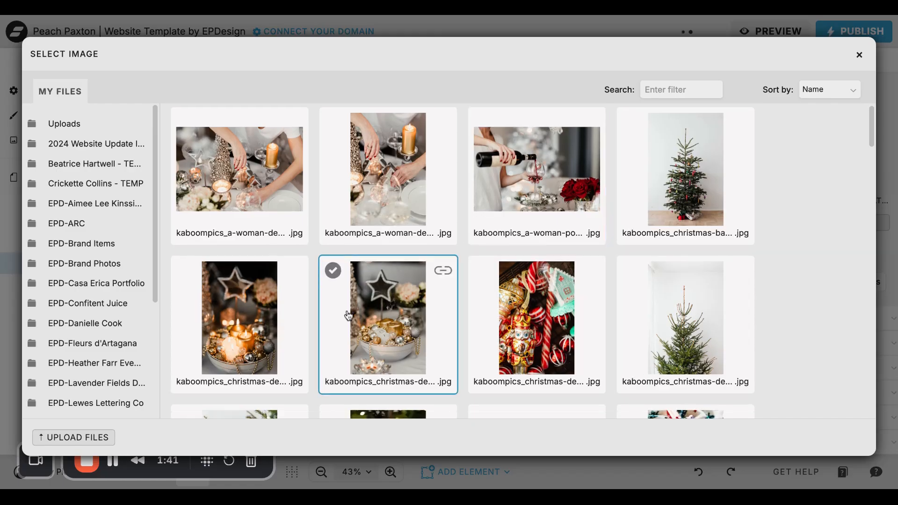
click(546, 205)
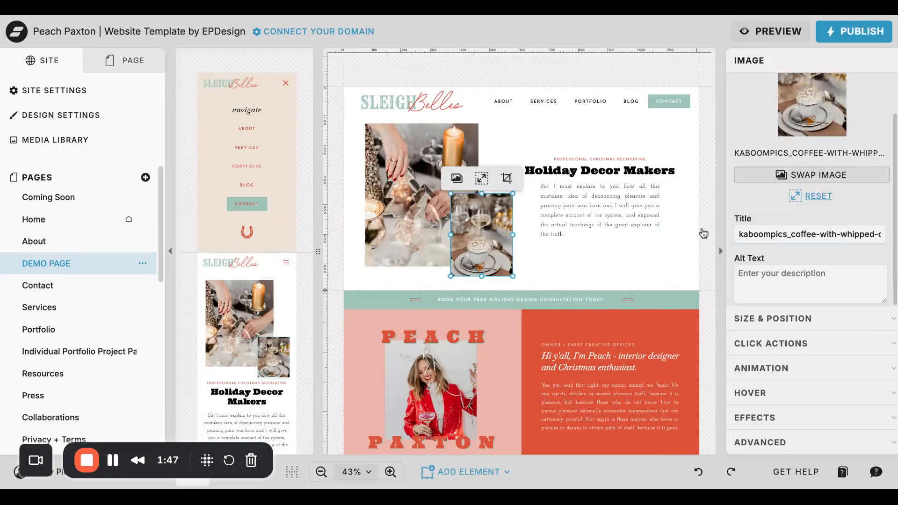
- Resize the small overlapping image on desktop to 220 px wide by 275 px high
click(744, 318)
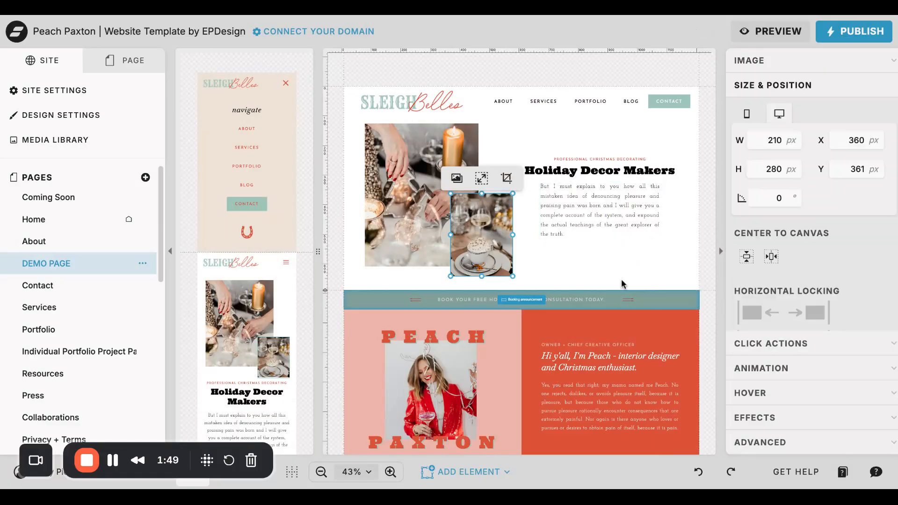
mouse_move(513, 277)
mouse_down()
mouse_move(531, 280)
mouse_move(502, 267)
mouse_move(517, 282)
mouse_move(505, 260)
mouse_move(514, 276)
mouse_up()
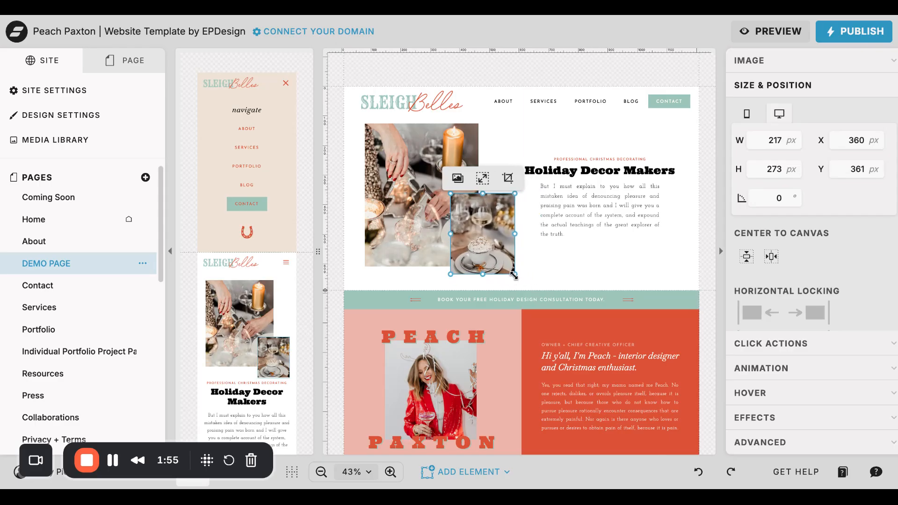
click(625, 267)
click(482, 234)
click(771, 138)
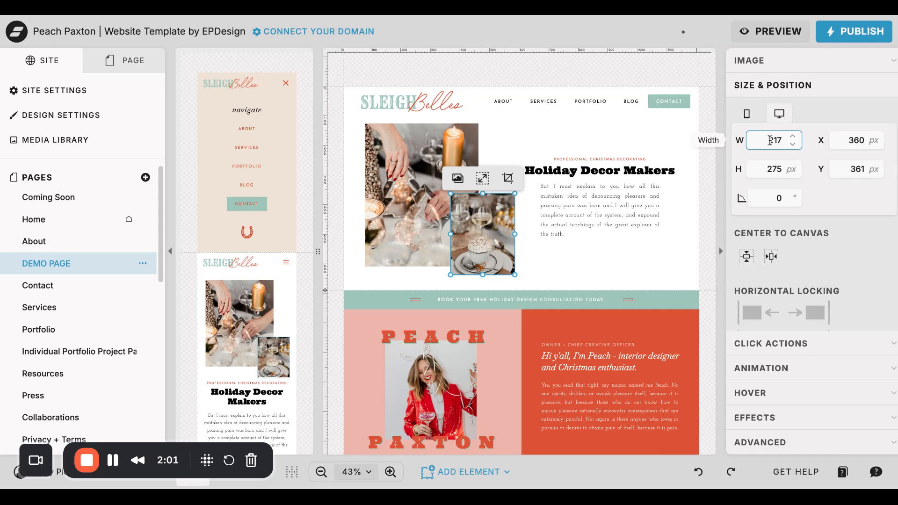
click(793, 136)
click(793, 136)
click(793, 136)
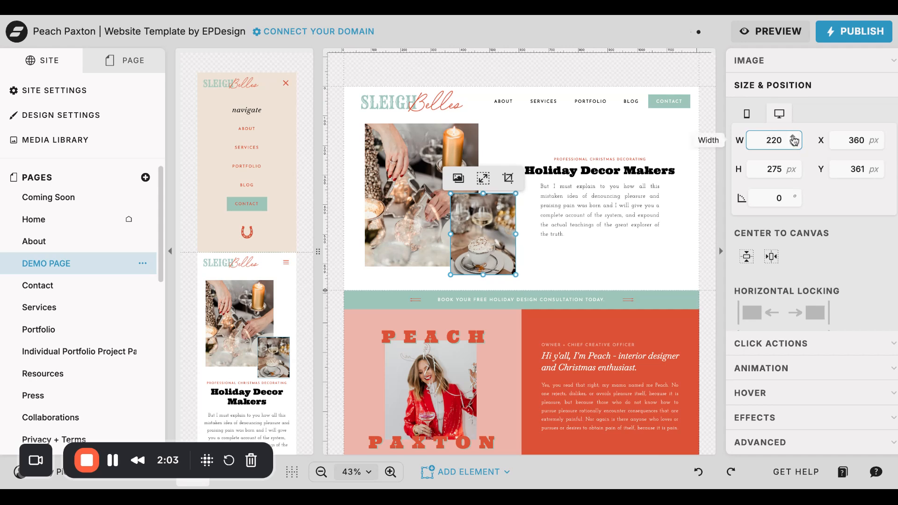
- Examine the overlapping image's centering and horizontal locking options, and compare its settings on the desktop and mobile layouts
scroll(837, 260, down, 1)
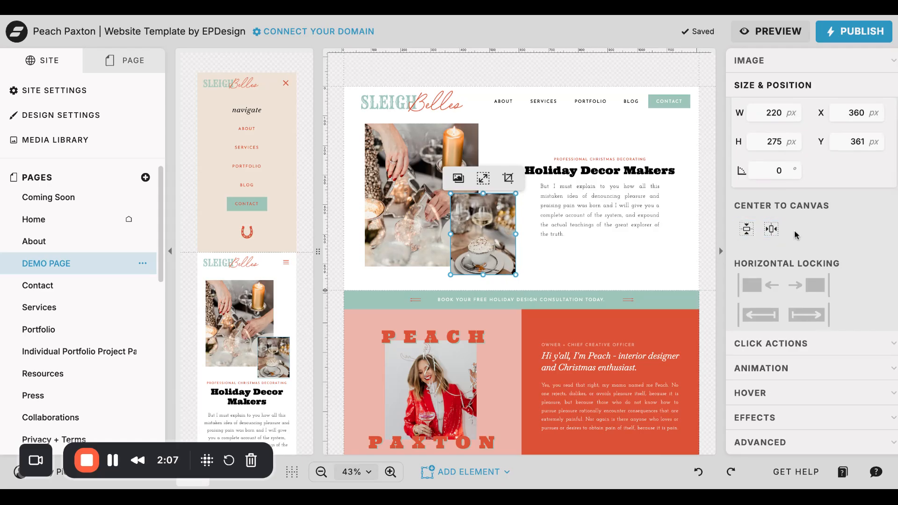
scroll(813, 248, down, 1)
scroll(813, 247, down, 1)
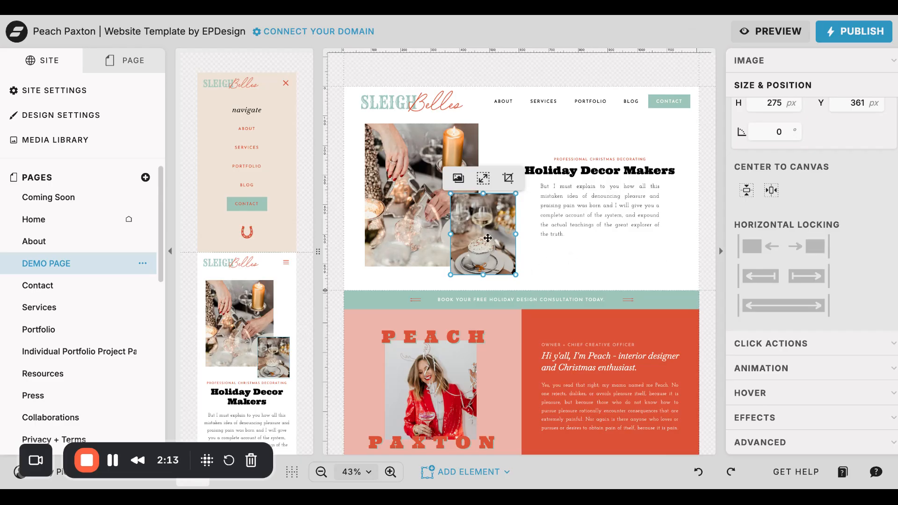
click(541, 258)
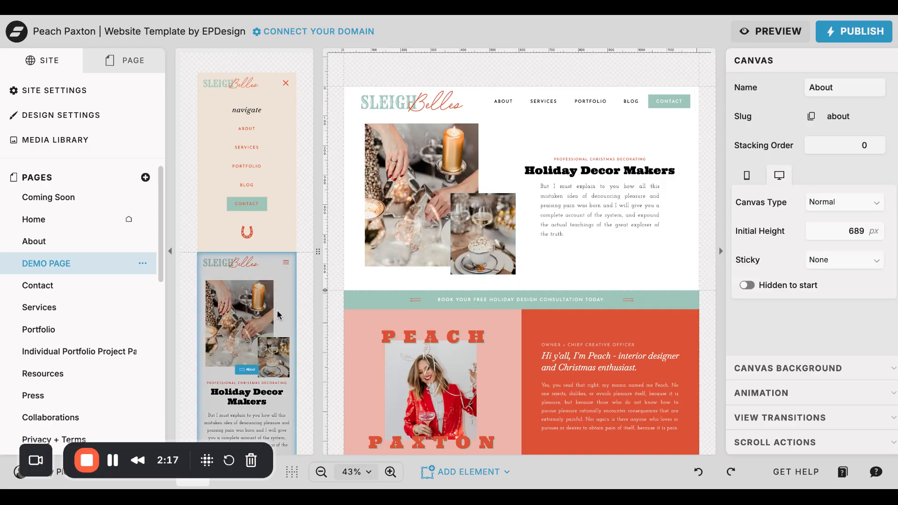
scroll(271, 309, down, 5)
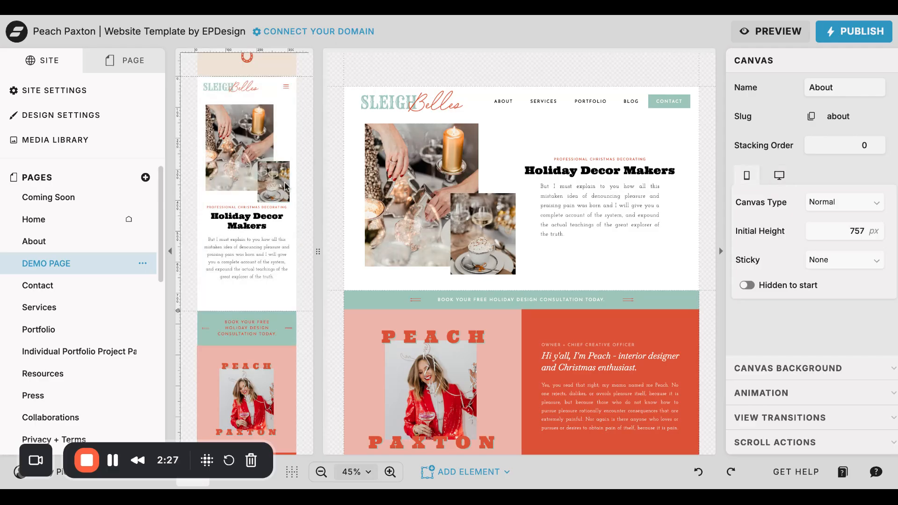
click(499, 228)
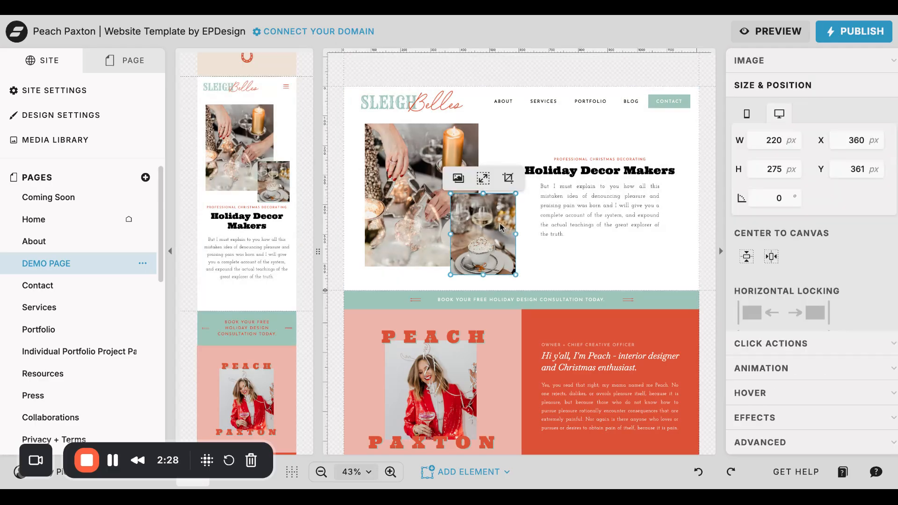
click(270, 188)
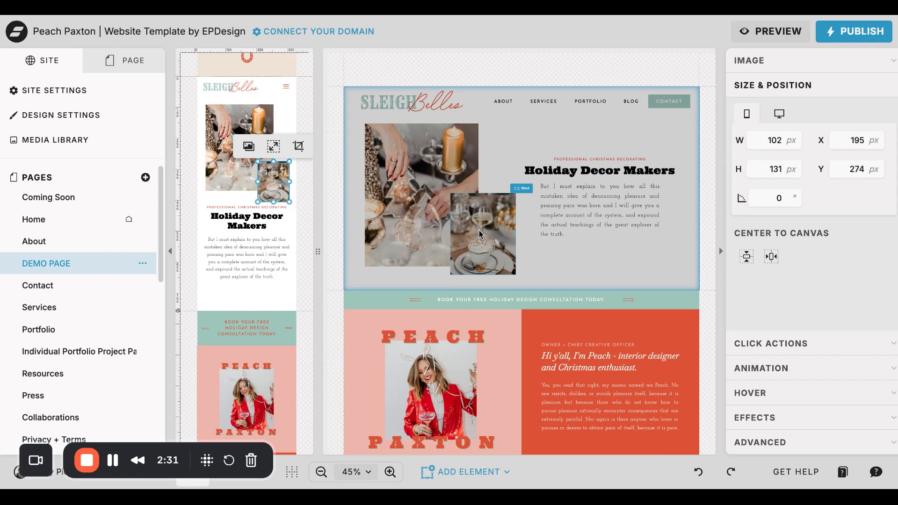
click(480, 233)
click(798, 62)
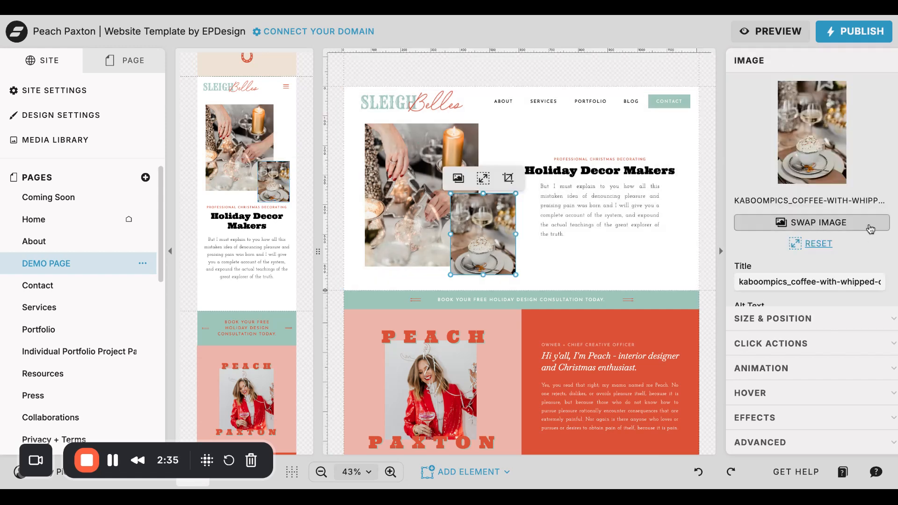
scroll(795, 243, down, 1)
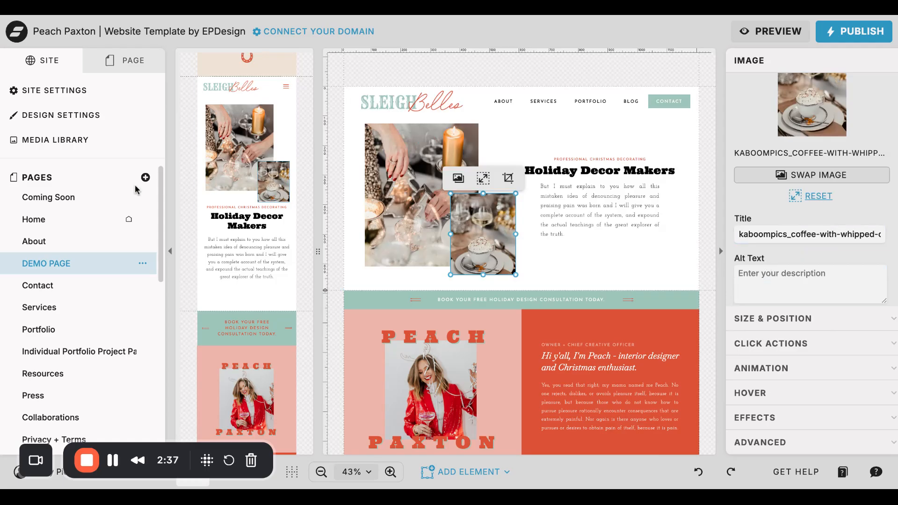
- Try hiding the overlapping graphic on mobile from the page's About canvas layers, and show it again
click(126, 66)
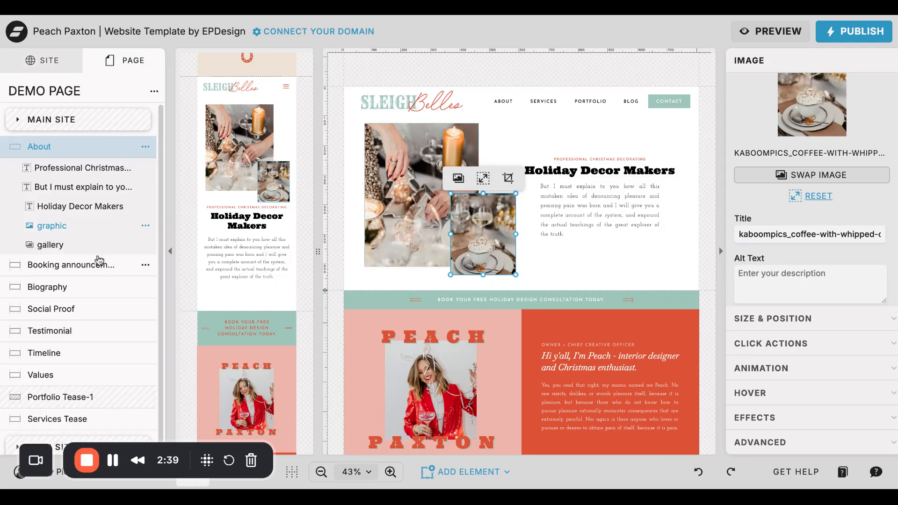
click(145, 226)
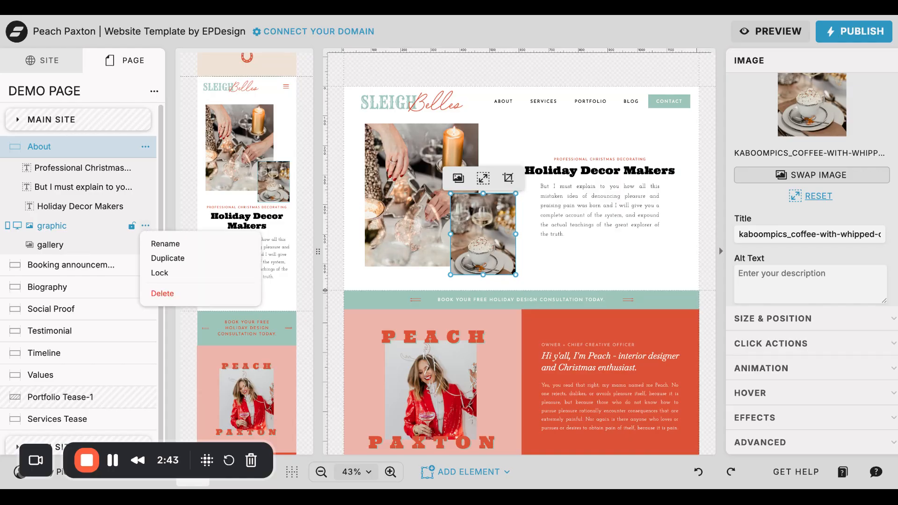
click(53, 223)
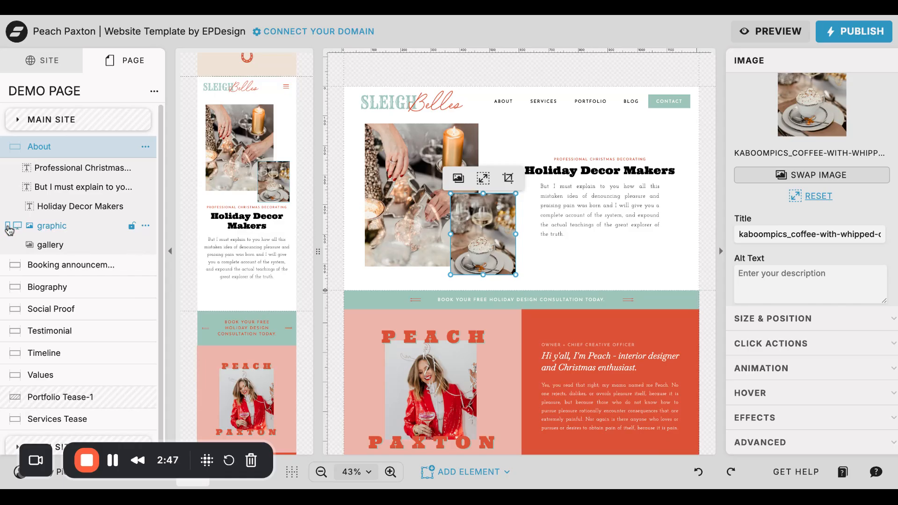
click(7, 226)
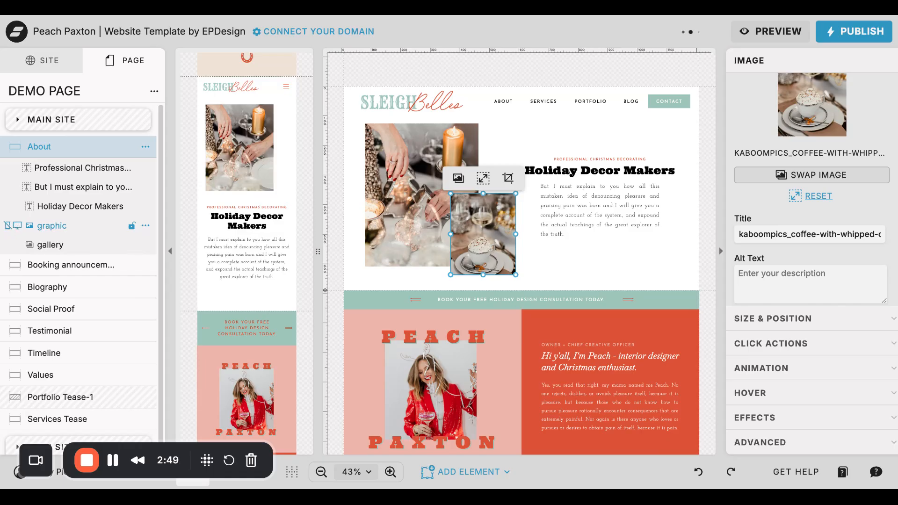
click(7, 226)
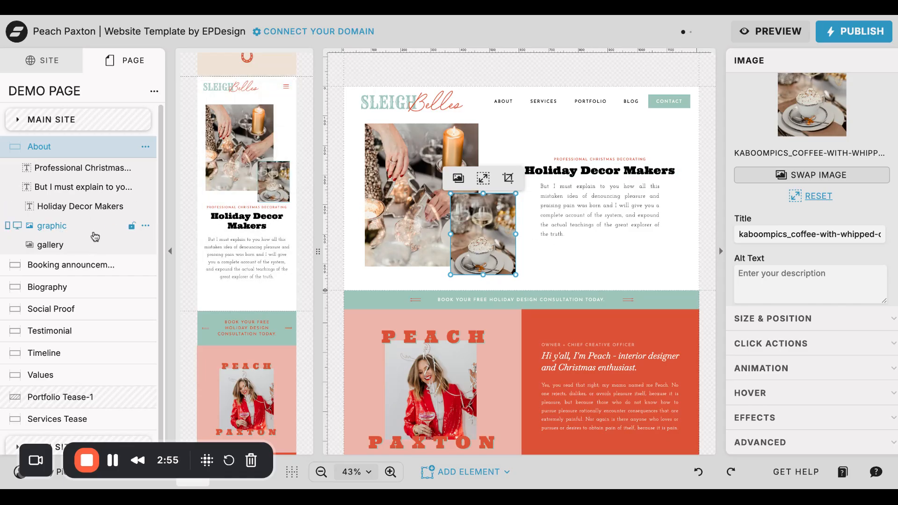
- Duplicate the graphic layer in the About canvas, hiding the upper copy on mobile and the lower copy on desktop
click(145, 226)
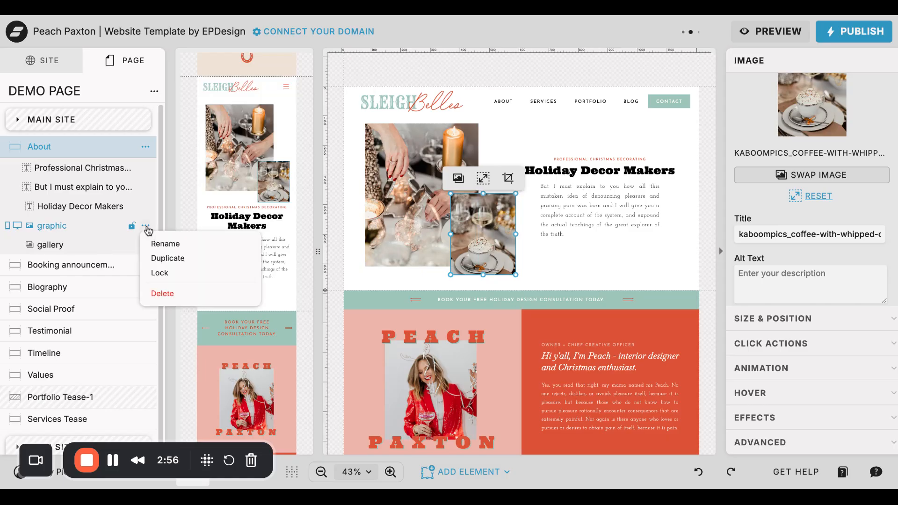
click(170, 257)
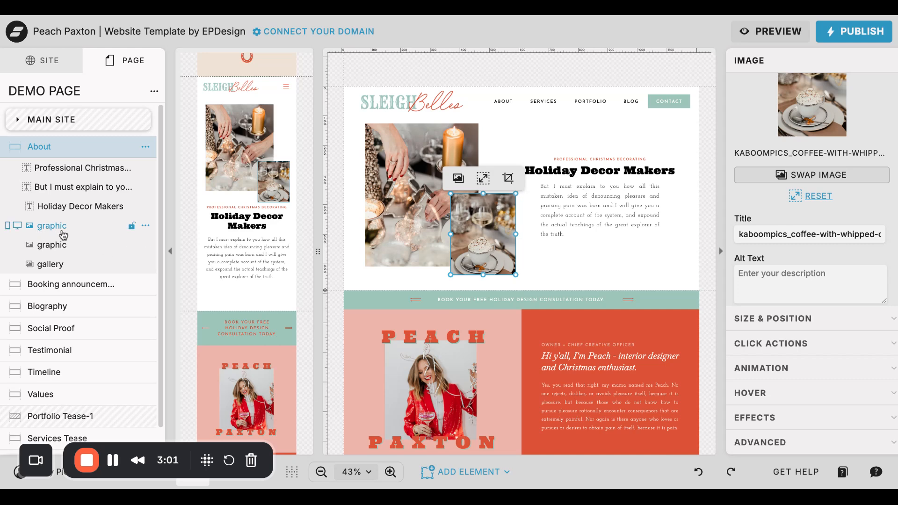
click(9, 229)
click(275, 188)
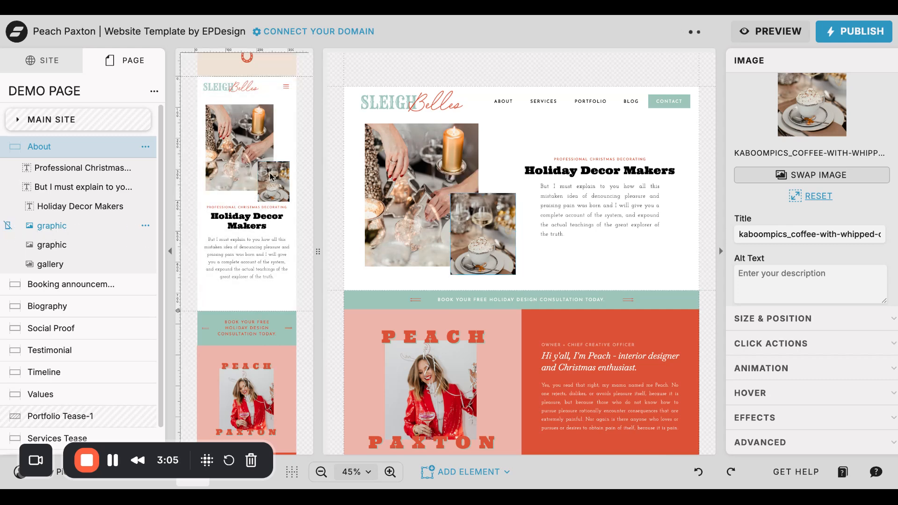
click(271, 177)
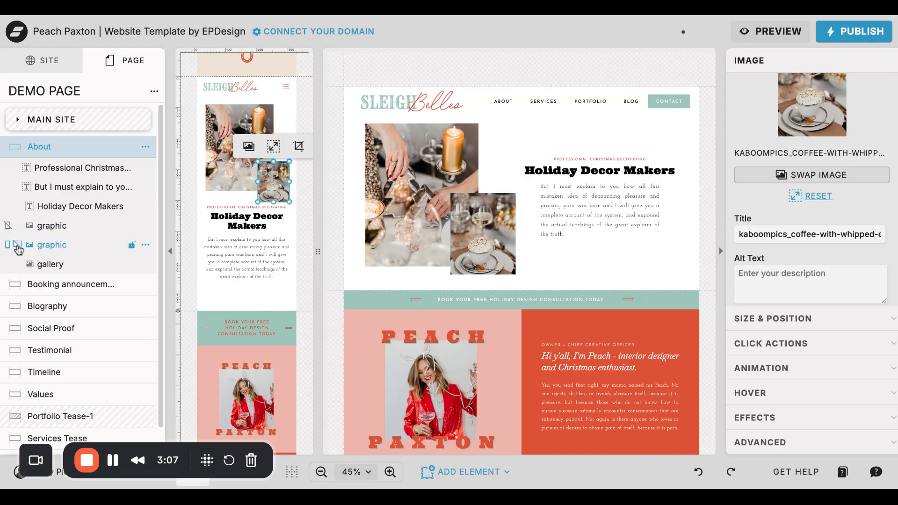
- Swap the small overlapping image on mobile for the red nutcracker and candy cane Christmas decorations photo
double_click(271, 184)
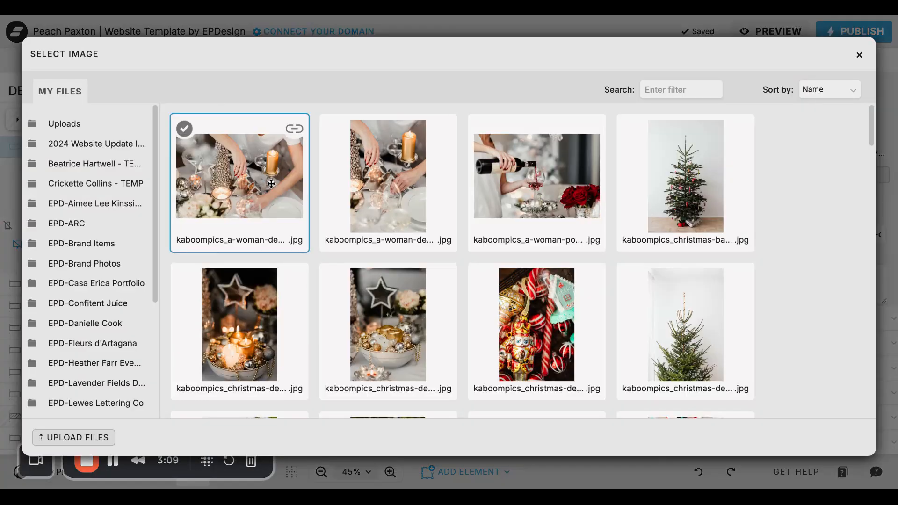
click(568, 310)
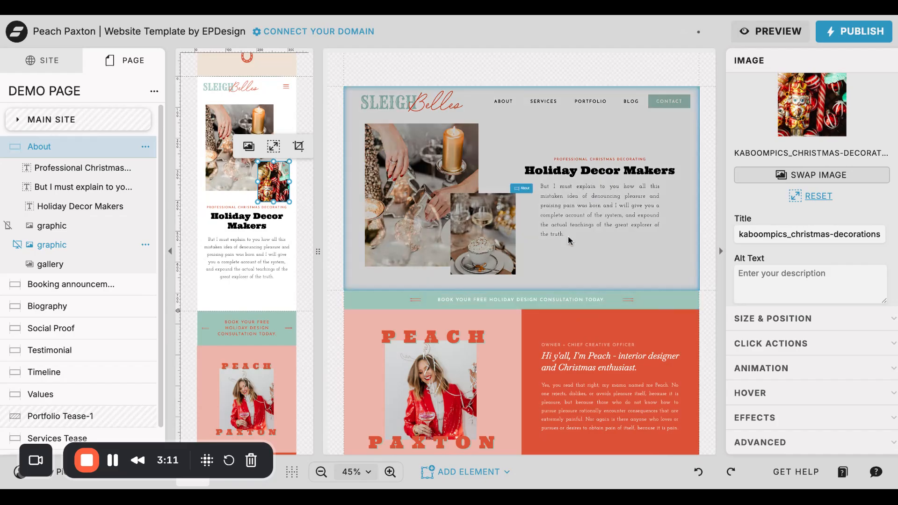
click(567, 248)
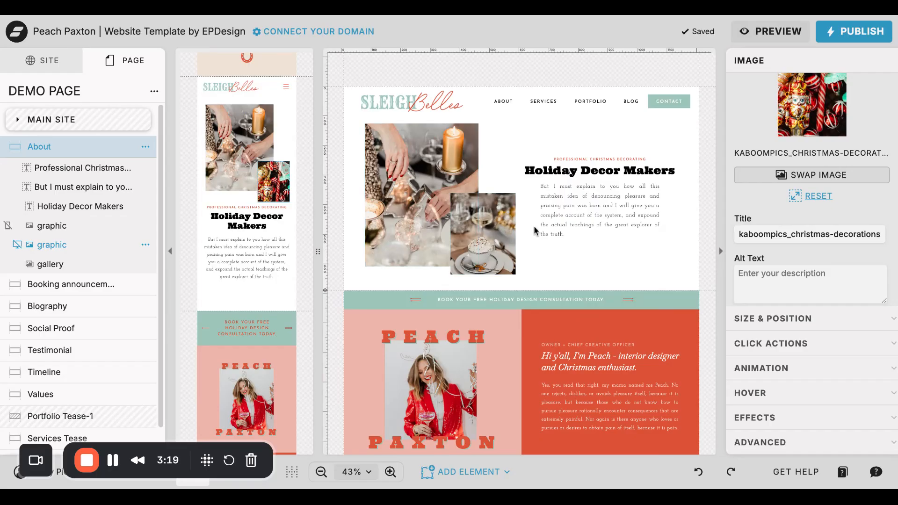
- Remove all the existing images from the large gallery in the About canvas
click(448, 155)
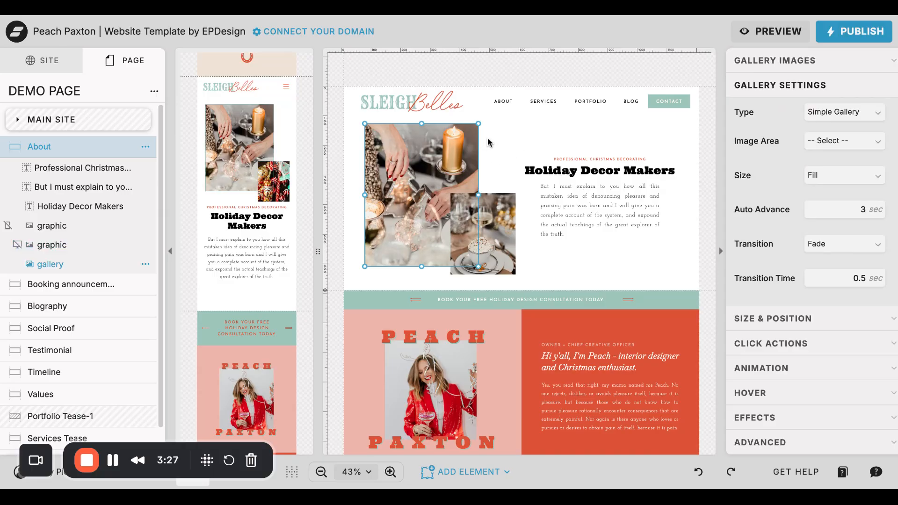
click(775, 60)
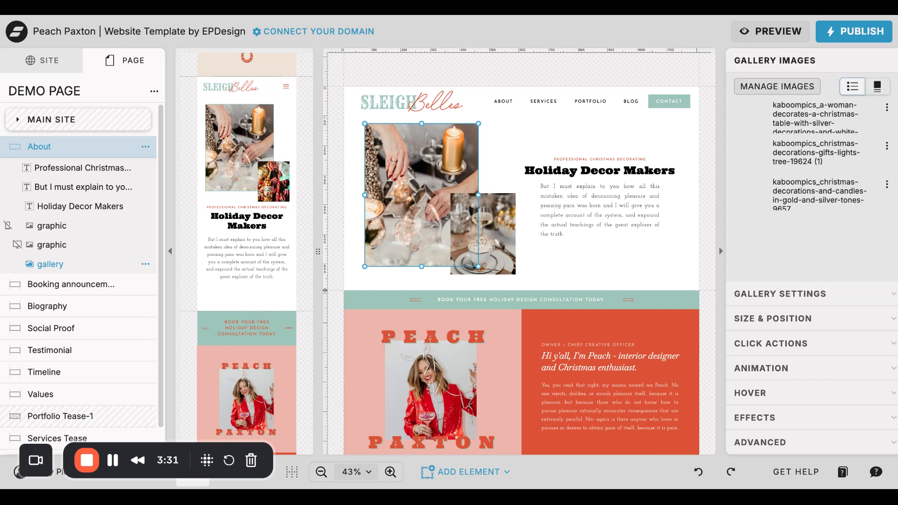
click(777, 87)
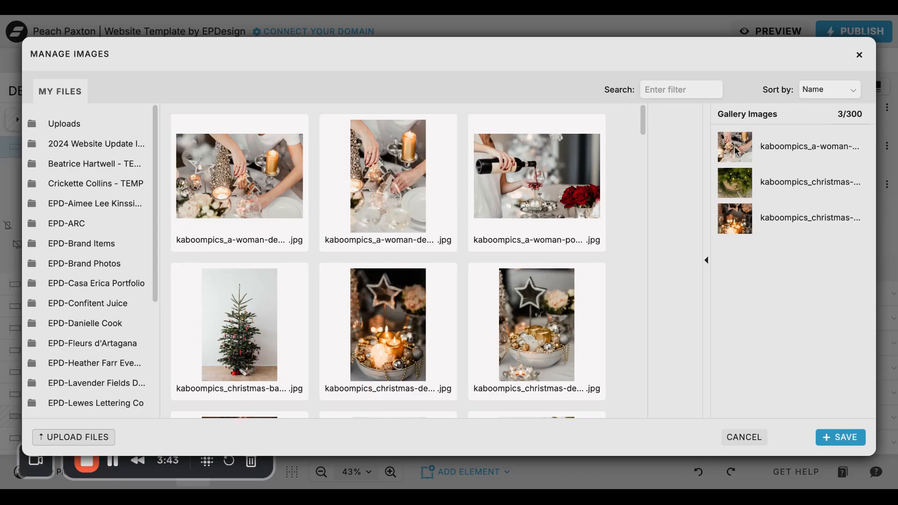
drag(745, 149, 794, 409)
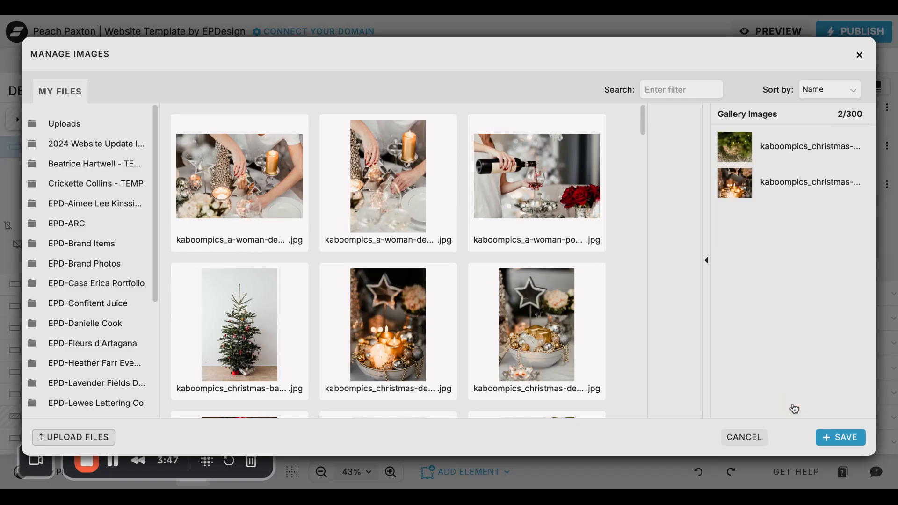
drag(778, 134, 772, 139)
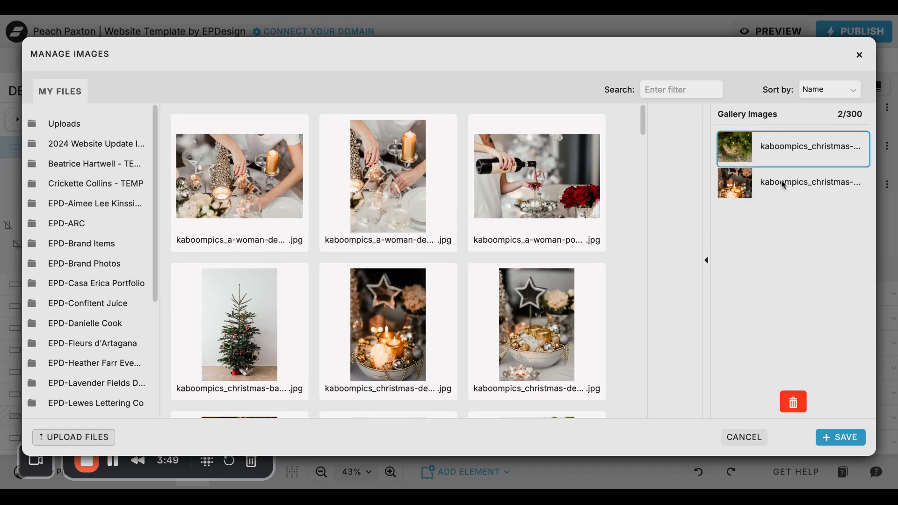
drag(783, 185, 783, 185)
drag(793, 405, 793, 406)
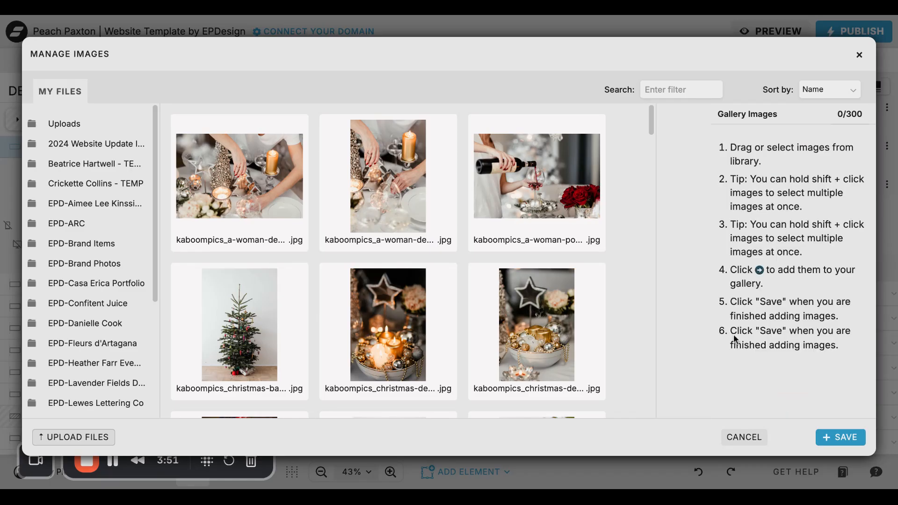
- Add five photos to the gallery and save: woman decorating a table, gold and silver candles, tree lights, colourful gifts on a blanket (portrait), and ornament cookies
click(430, 334)
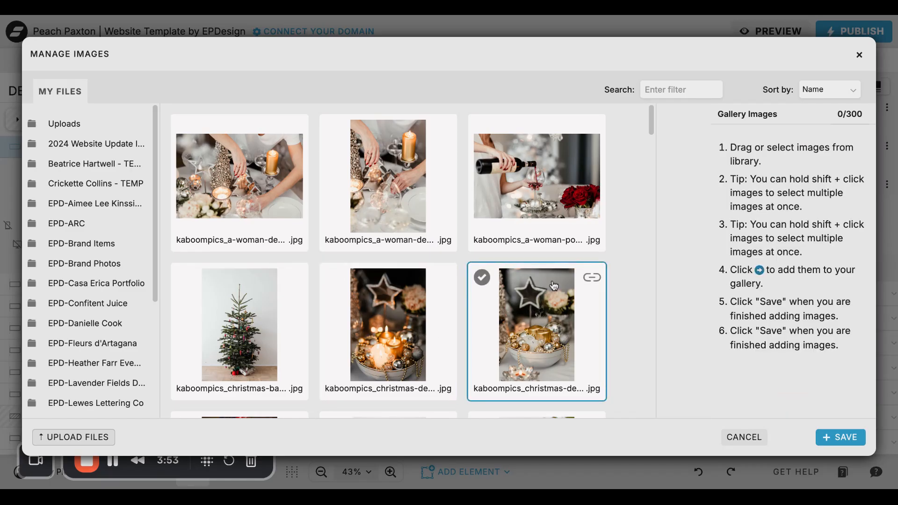
click(272, 187)
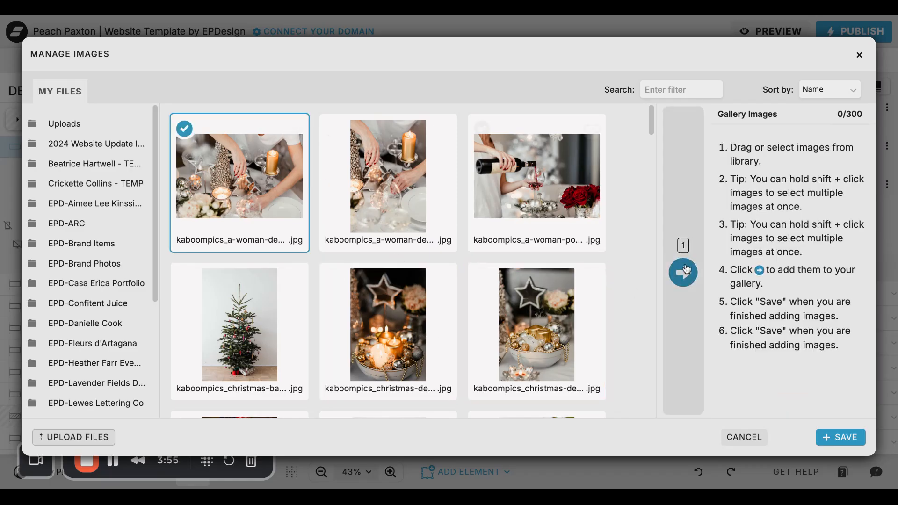
shift+click(412, 334)
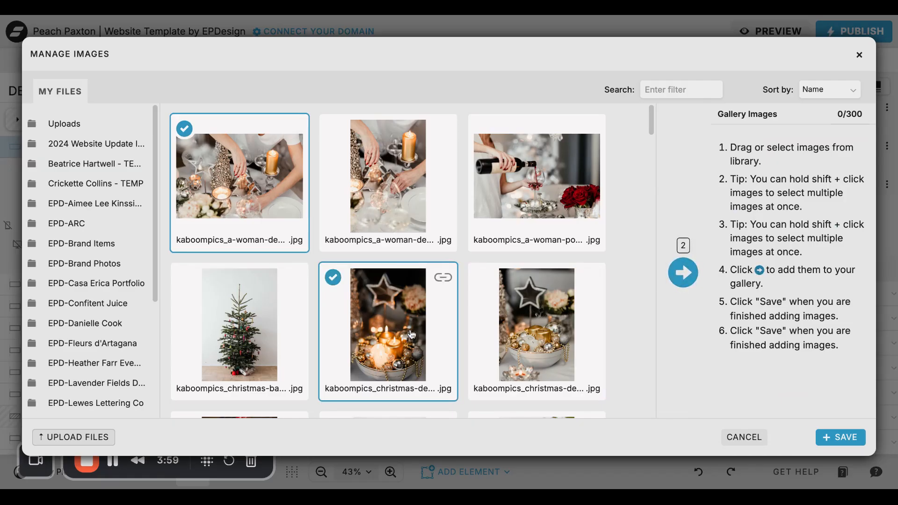
scroll(412, 334, down, 6)
shift+click(247, 365)
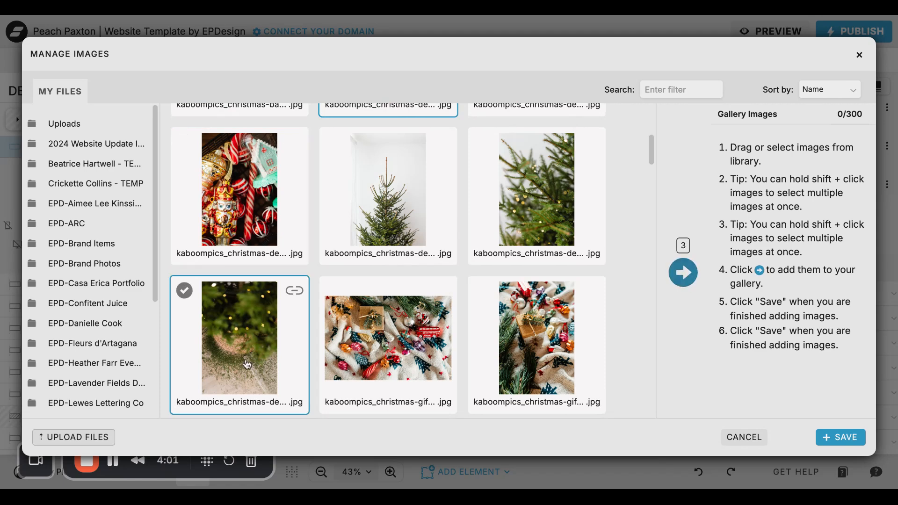
scroll(248, 365, down, 3)
shift+click(524, 175)
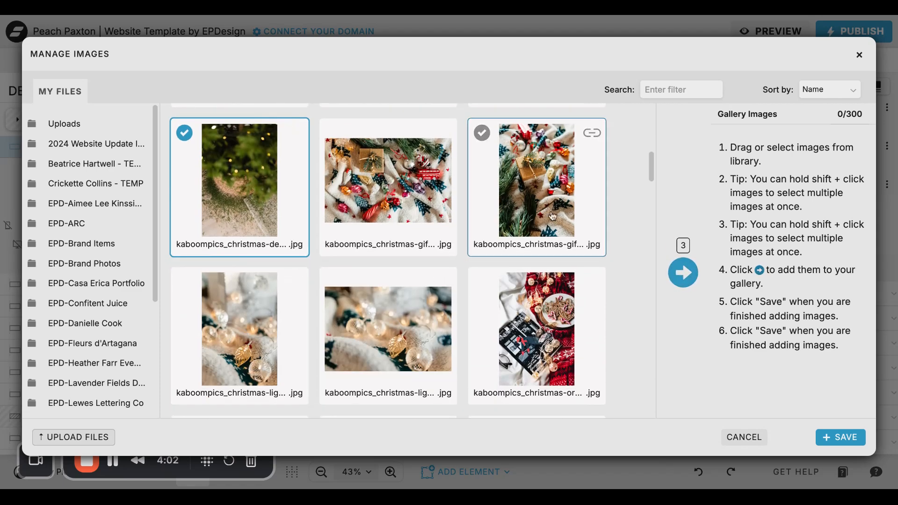
shift+click(550, 331)
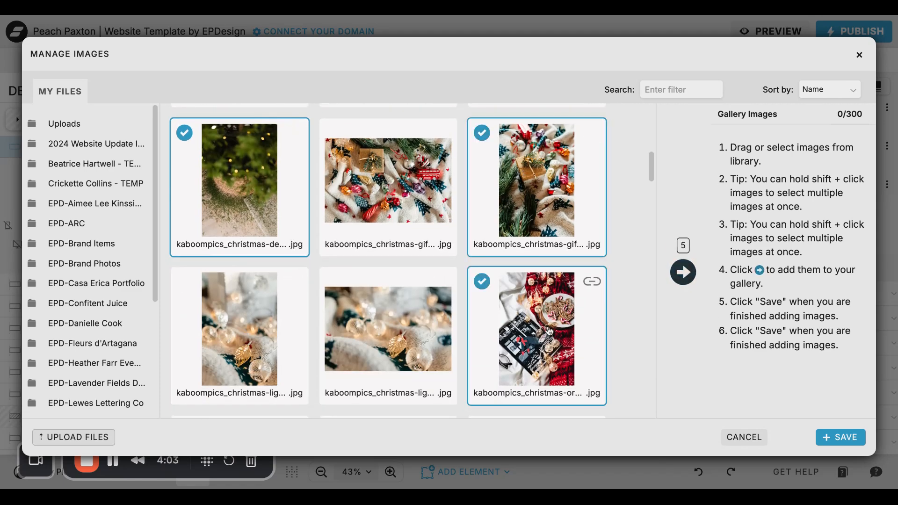
click(682, 275)
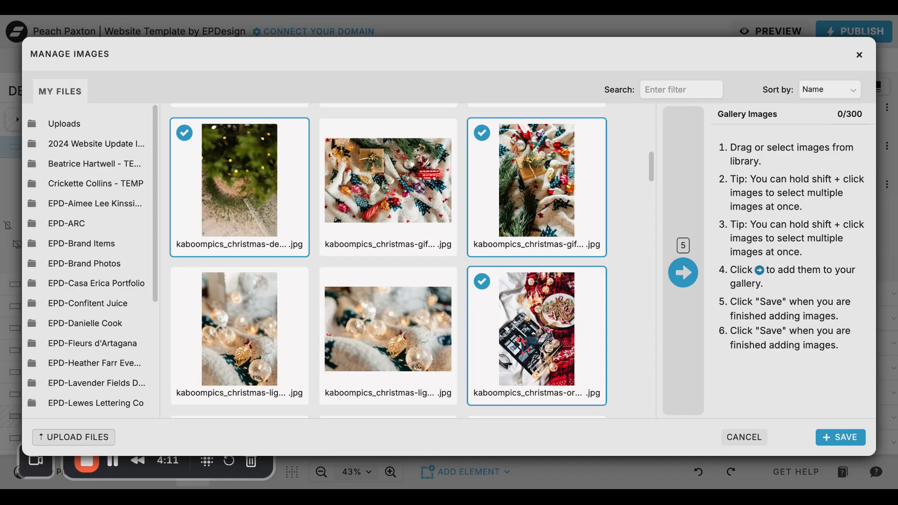
click(683, 274)
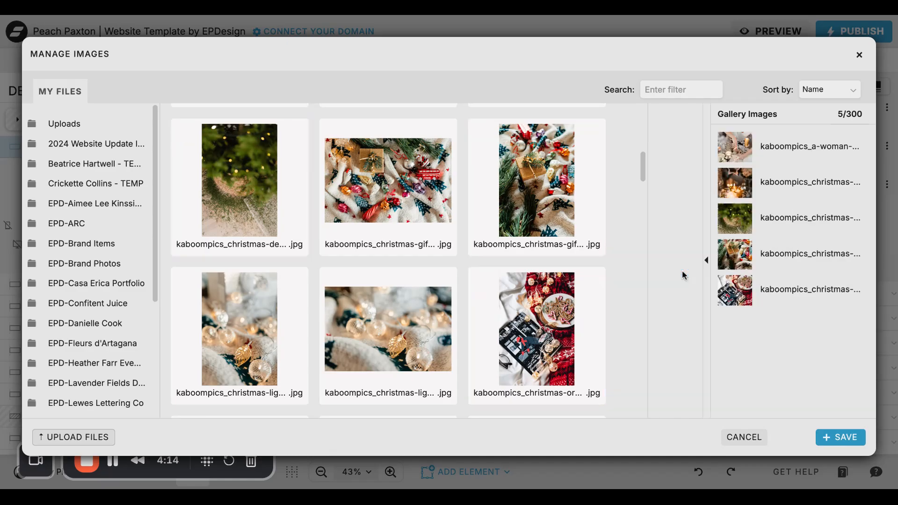
click(850, 440)
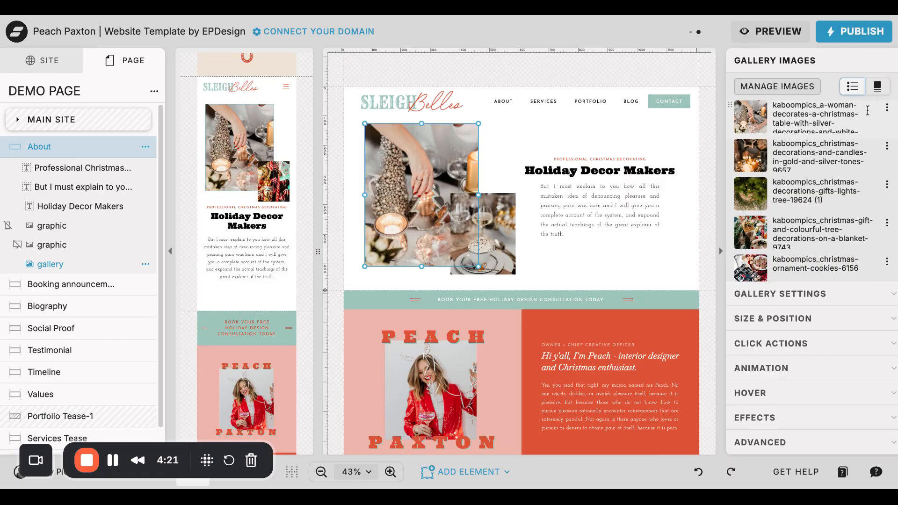
- Reorder the gallery as gifts on a blanket, tree lights, woman decorating, gold and silver candles, and ornament cookies
drag(888, 114, 856, 159)
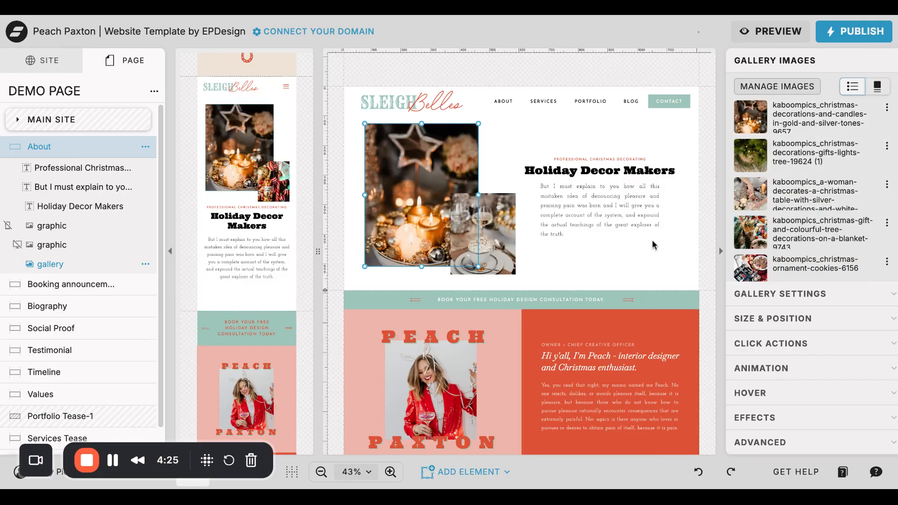
mouse_move(887, 117)
mouse_down()
mouse_move(885, 219)
mouse_move(887, 115)
mouse_up()
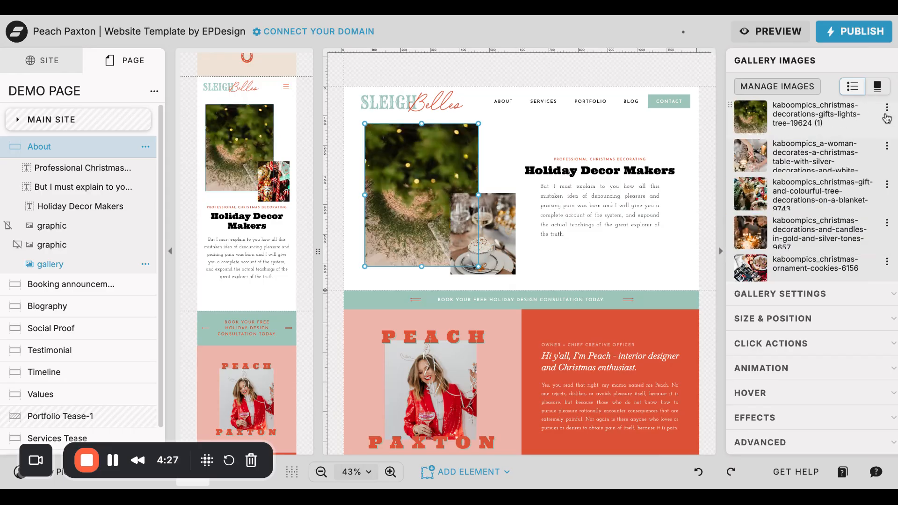
drag(889, 191, 887, 114)
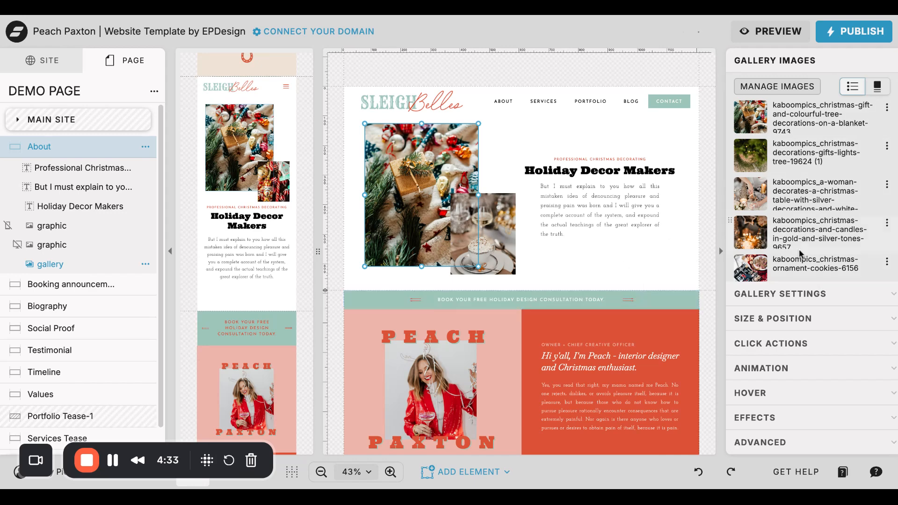
- Try the Tiled Gallery type on the About gallery and return it to Simple Gallery
click(762, 294)
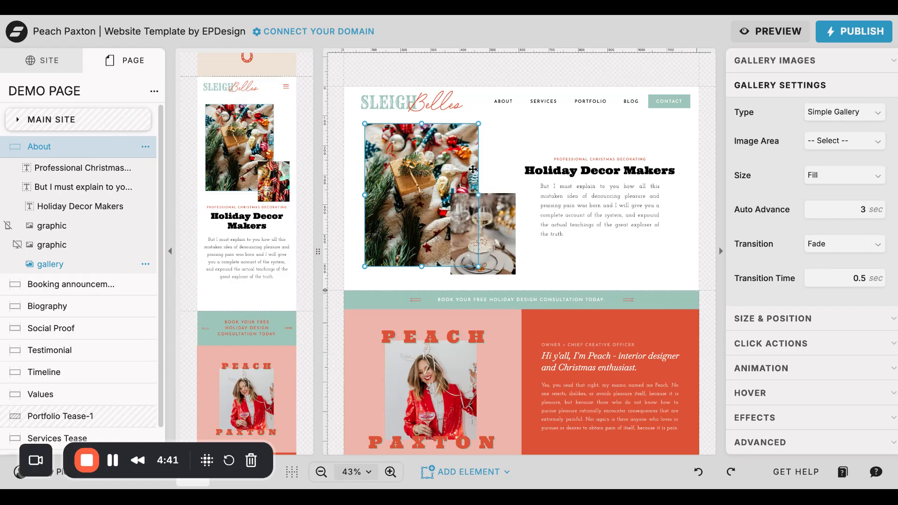
click(861, 121)
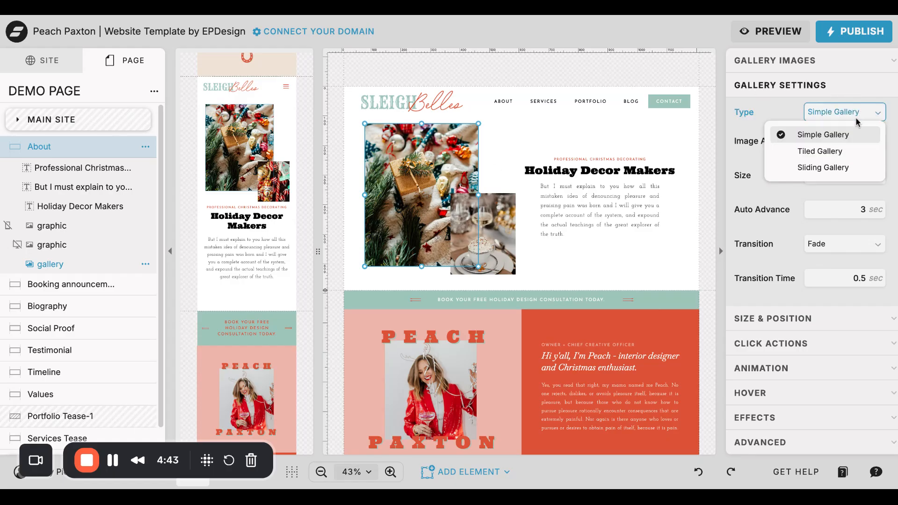
click(835, 151)
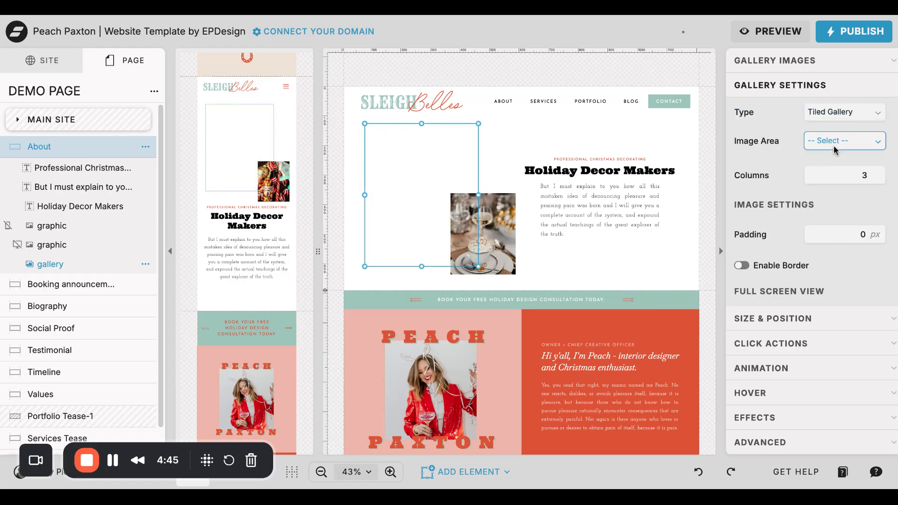
click(876, 117)
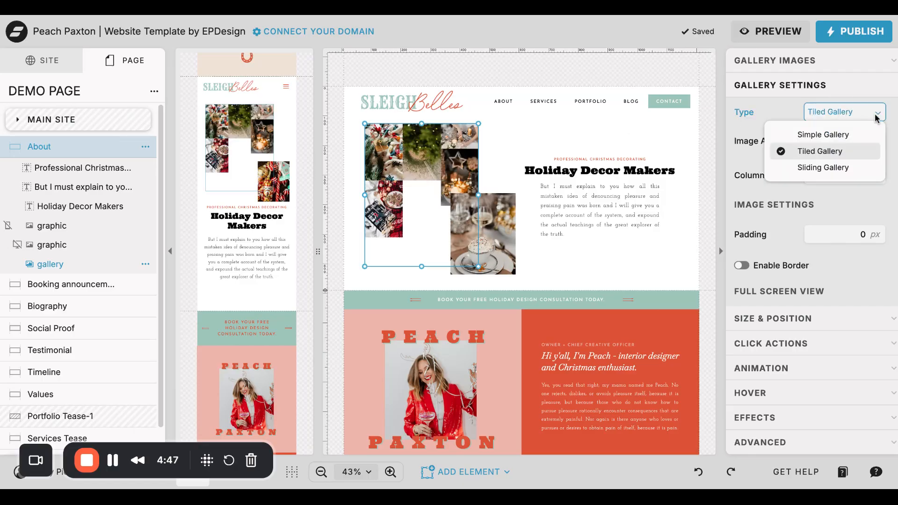
click(836, 134)
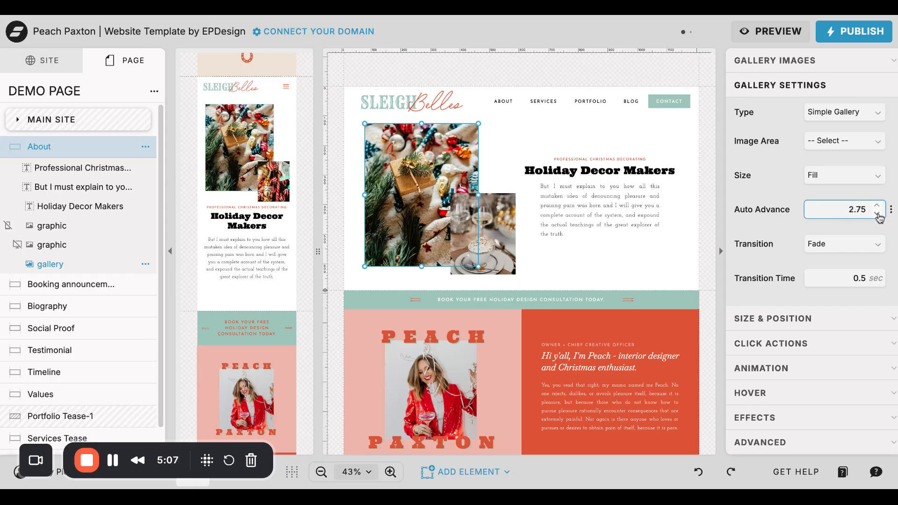
- Set the gallery's auto advance to 2 seconds
click(877, 213)
click(878, 215)
click(877, 215)
click(817, 227)
click(628, 255)
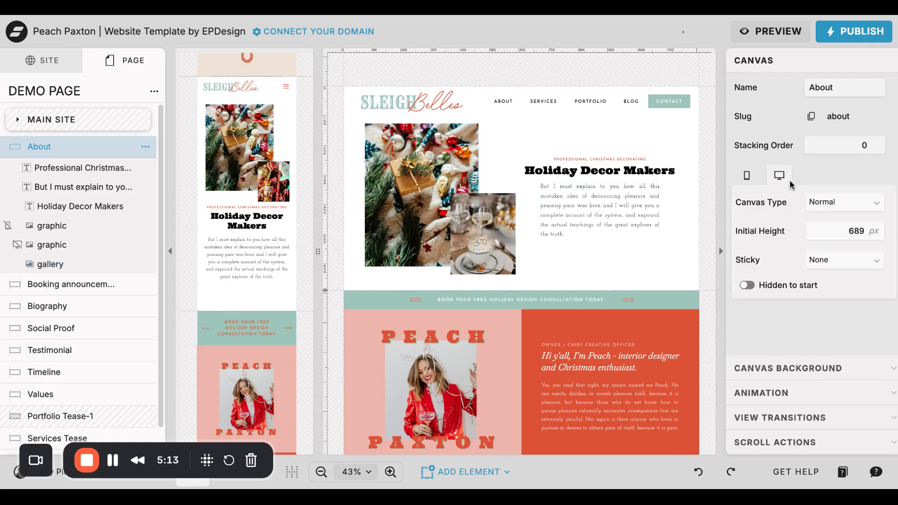
- Review the gallery's transition options and set its transition time to 0.25 seconds
click(449, 207)
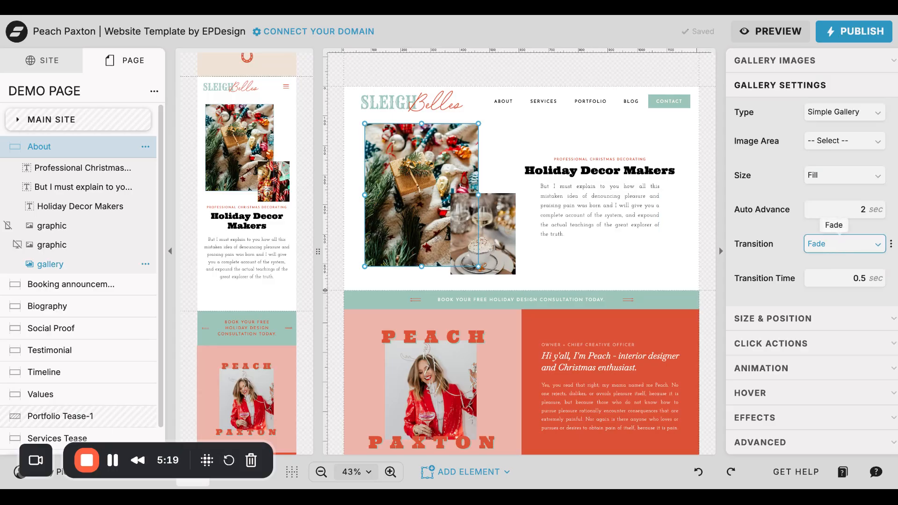
click(833, 242)
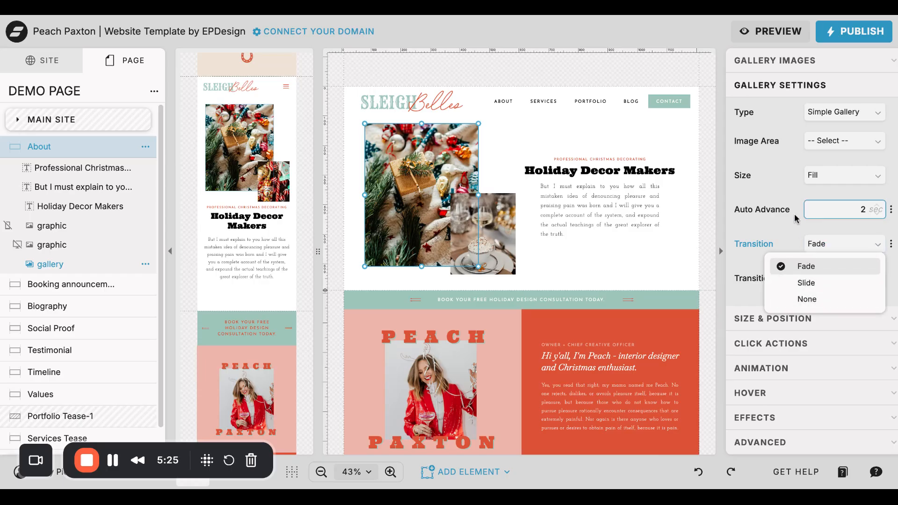
click(793, 230)
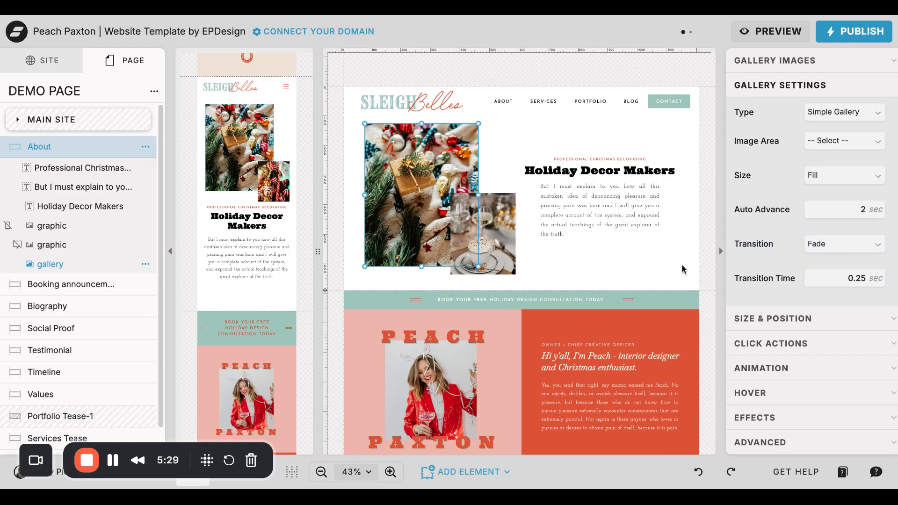
click(639, 256)
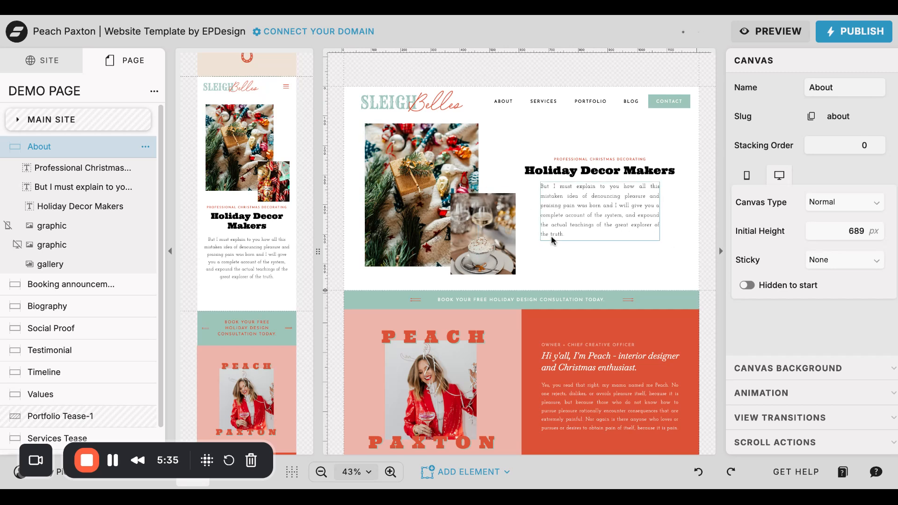
- View the image settings of the Biography portrait and open the background settings of the Testimonial canvas
scroll(551, 235, down, 3)
click(426, 256)
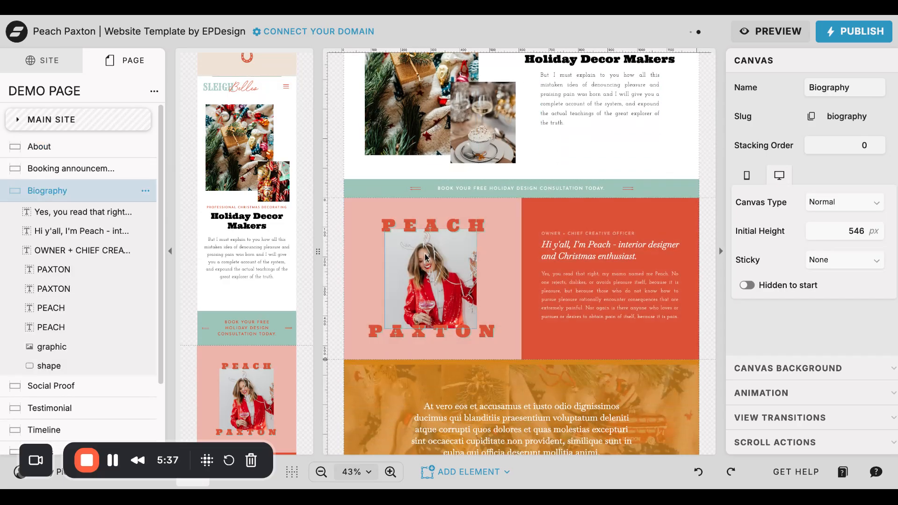
click(426, 256)
scroll(601, 240, down, 3)
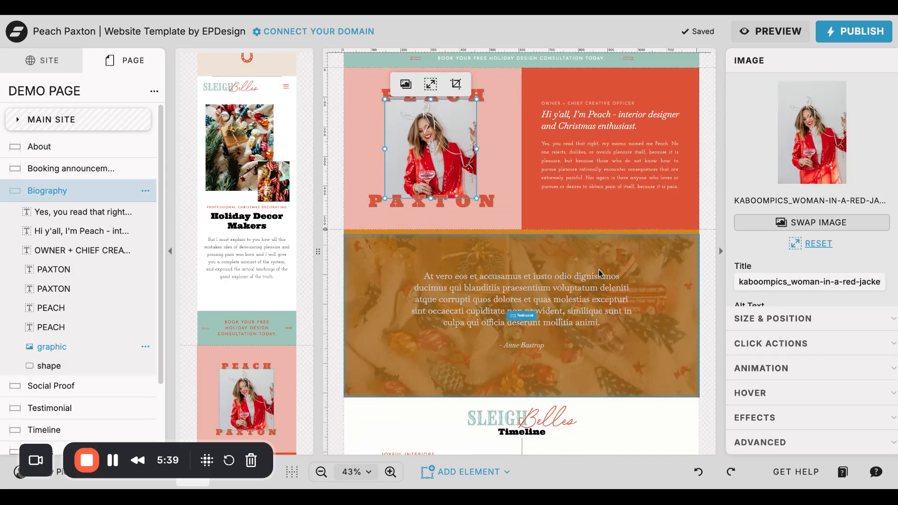
click(667, 277)
scroll(650, 261, down, 2)
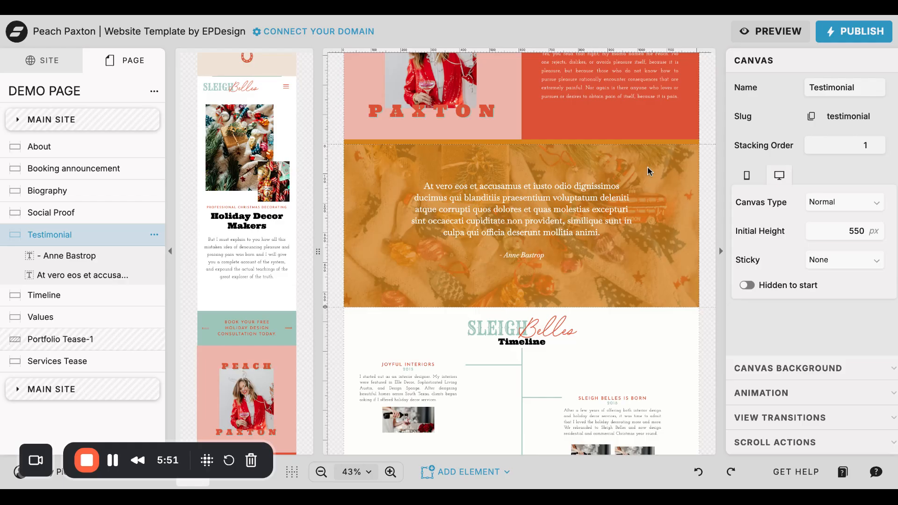
click(784, 369)
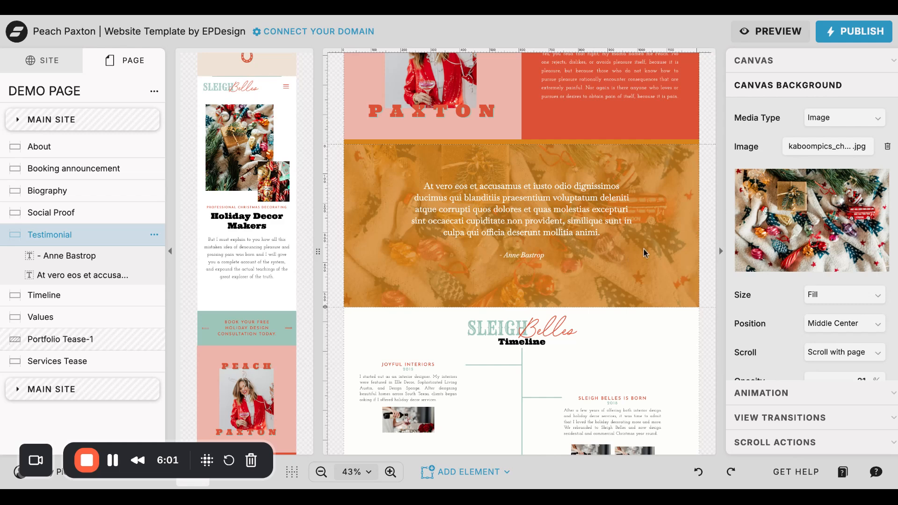
- Replace the Testimonial canvas background image with the photo of a woman pouring wine beside red roses
click(758, 69)
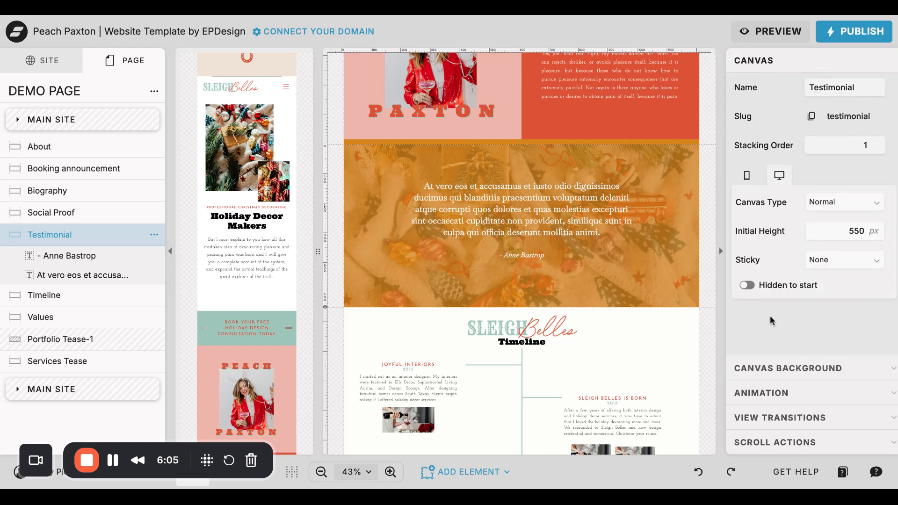
click(773, 369)
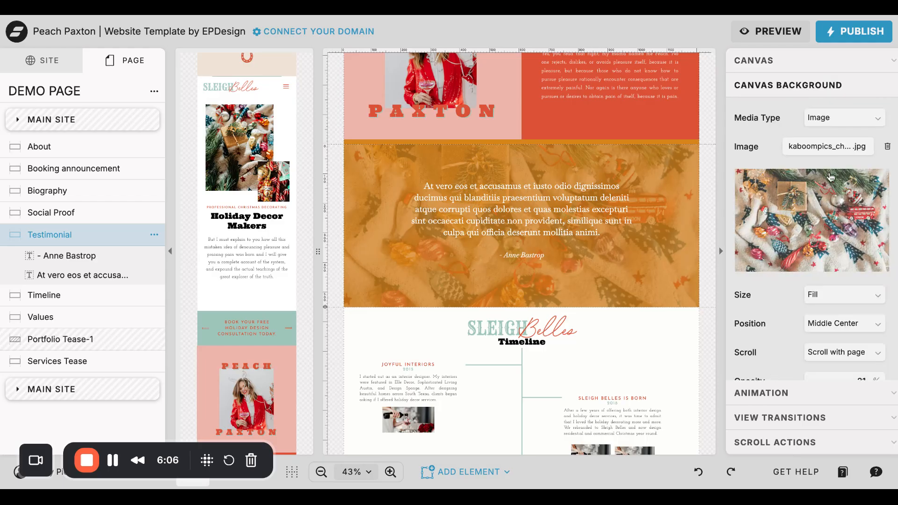
click(843, 114)
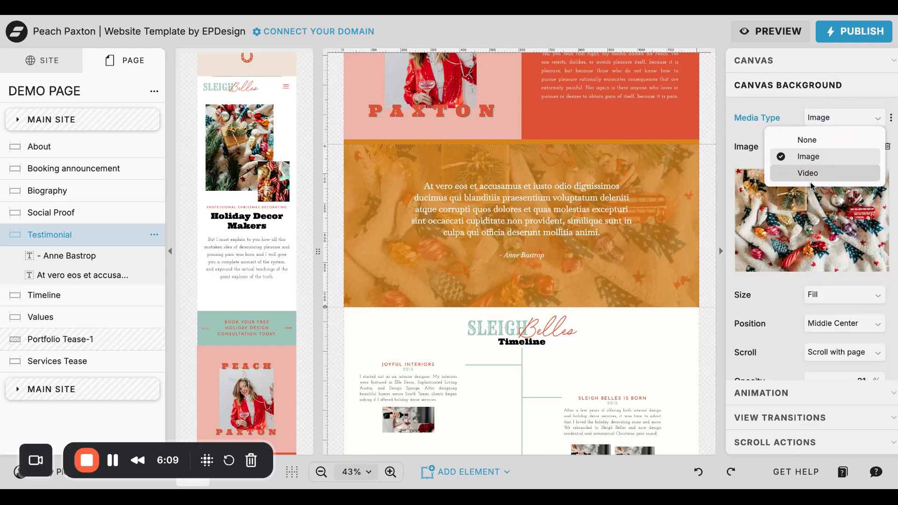
click(812, 212)
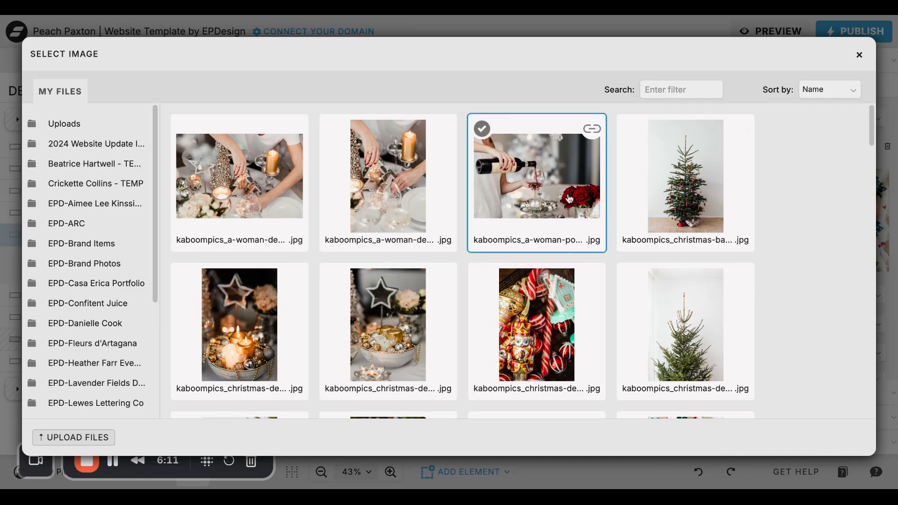
click(569, 199)
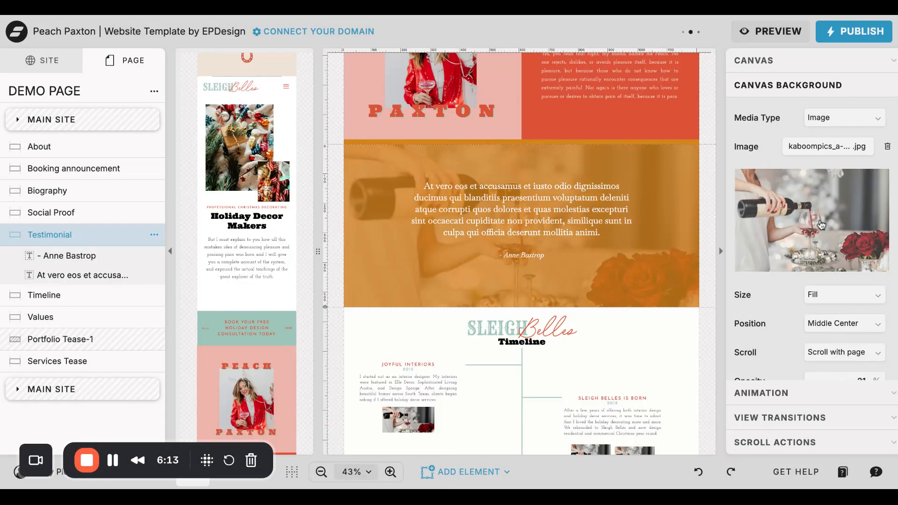
- Remove the Testimonial canvas background media, then add the Christmas ornaments and gifts photo as its background image
click(878, 120)
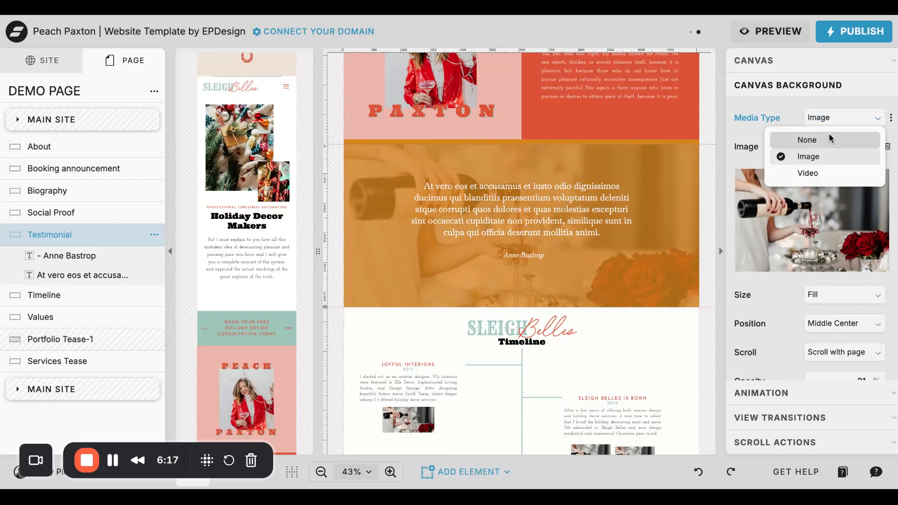
click(831, 138)
click(866, 120)
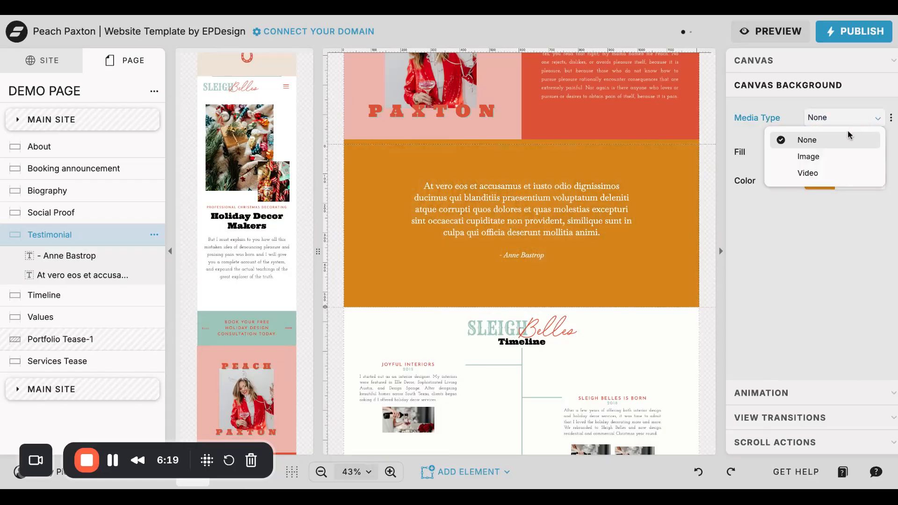
click(820, 155)
click(817, 229)
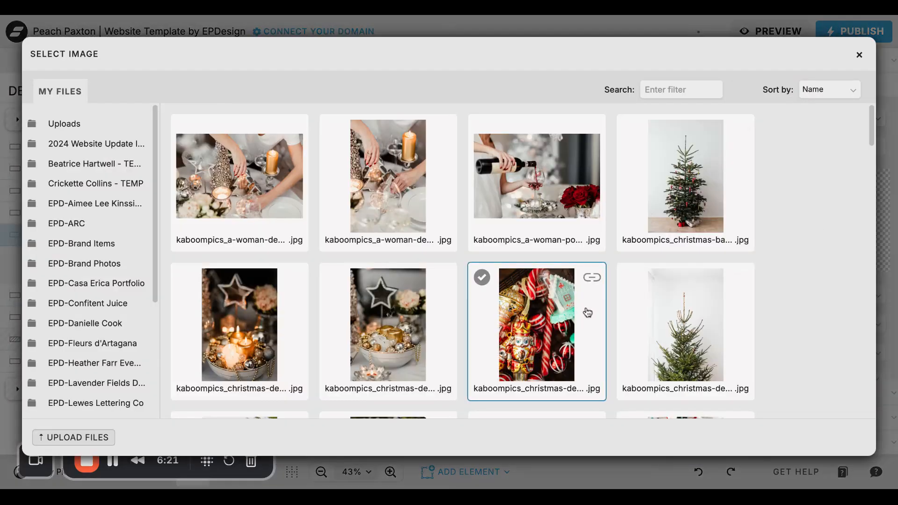
scroll(583, 314, down, 5)
click(560, 199)
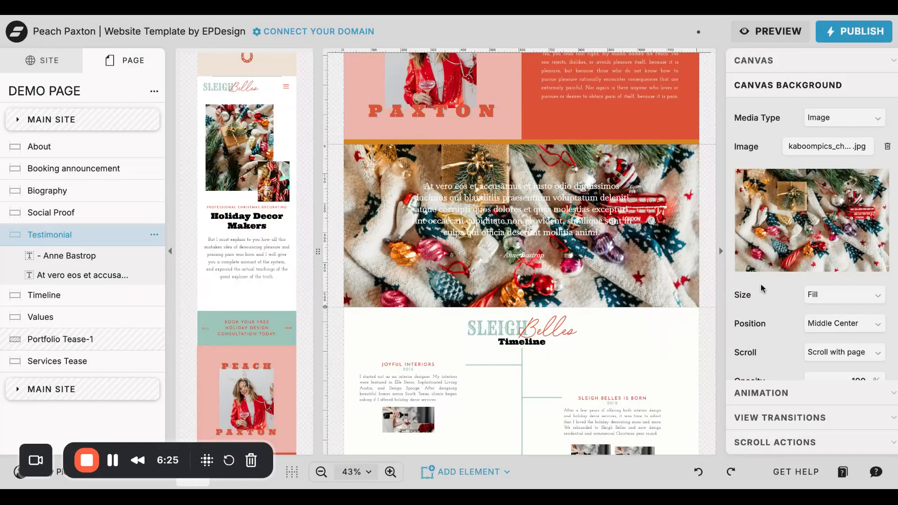
- Publish the site to peachpaxton.showit.site and dismiss the publishing dialog
scroll(762, 281, down, 3)
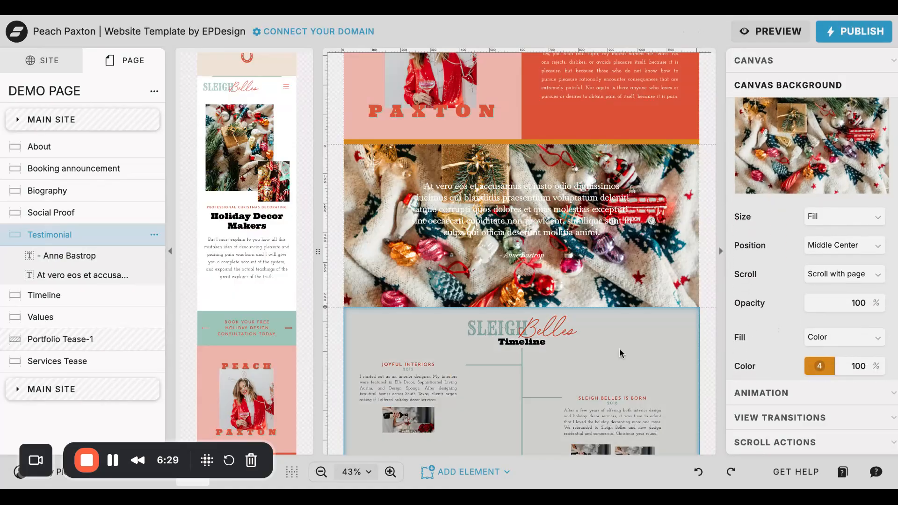
click(619, 348)
scroll(610, 233, up, 2)
scroll(609, 233, up, 1)
click(636, 293)
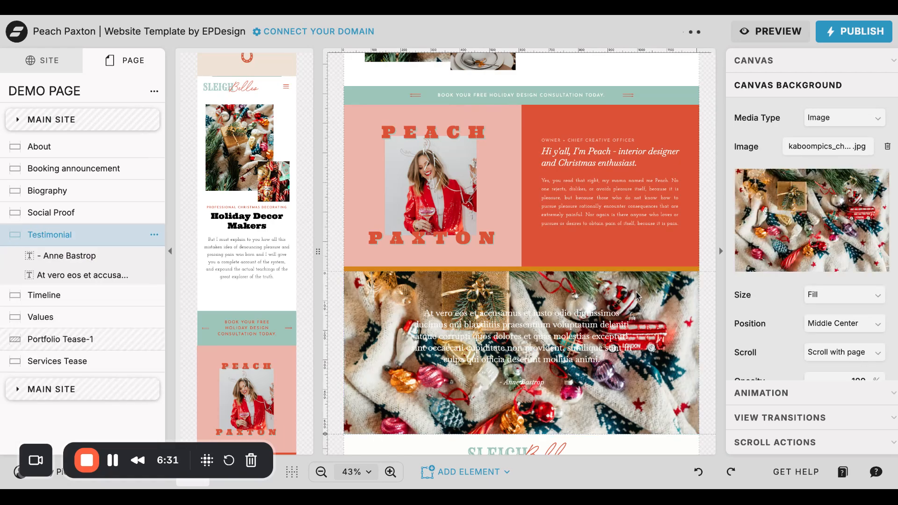
click(855, 31)
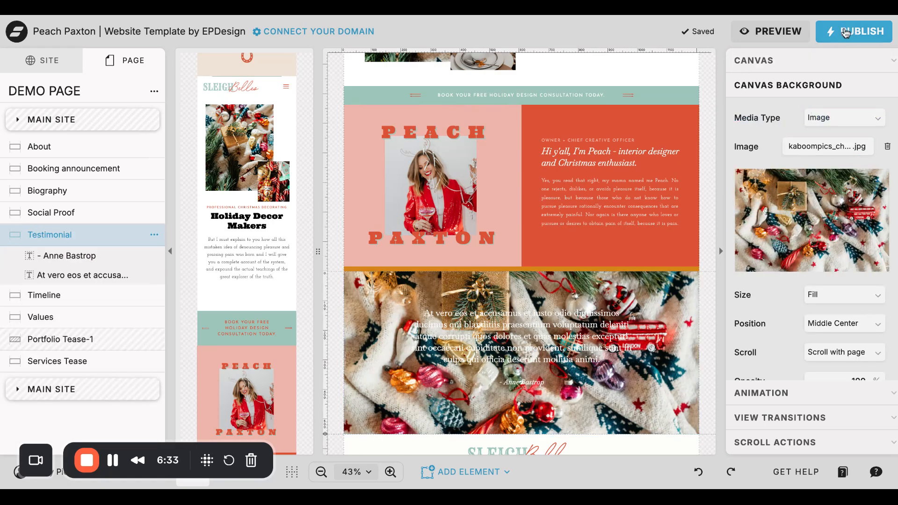
click(584, 279)
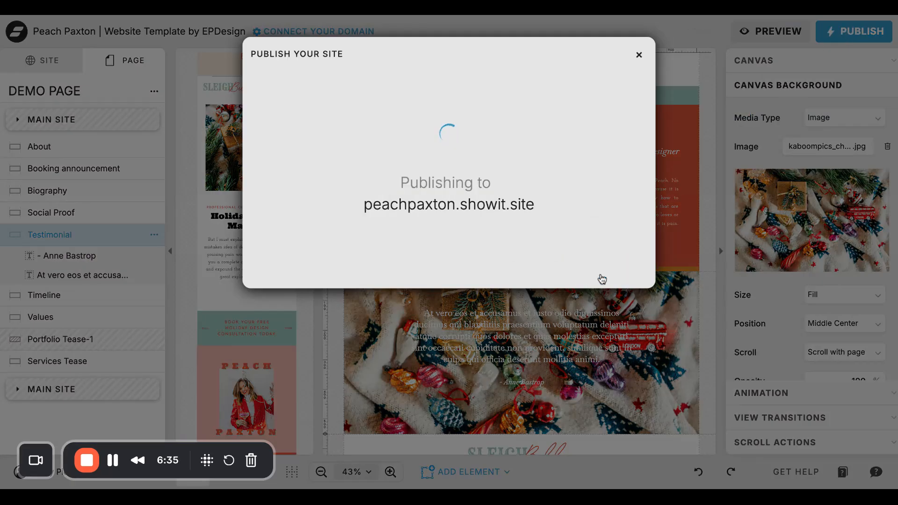
click(628, 273)
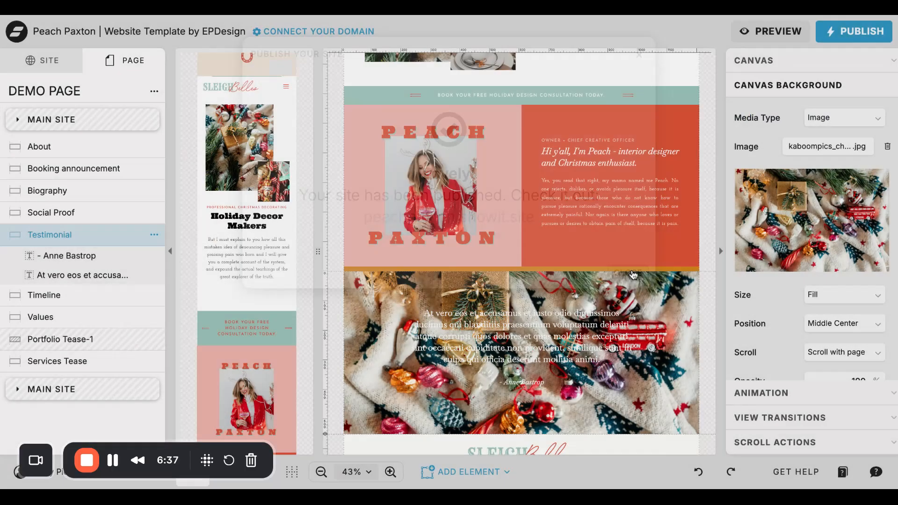
- Set the Testimonial canvas background image's opacity to 20%
scroll(646, 298, down, 5)
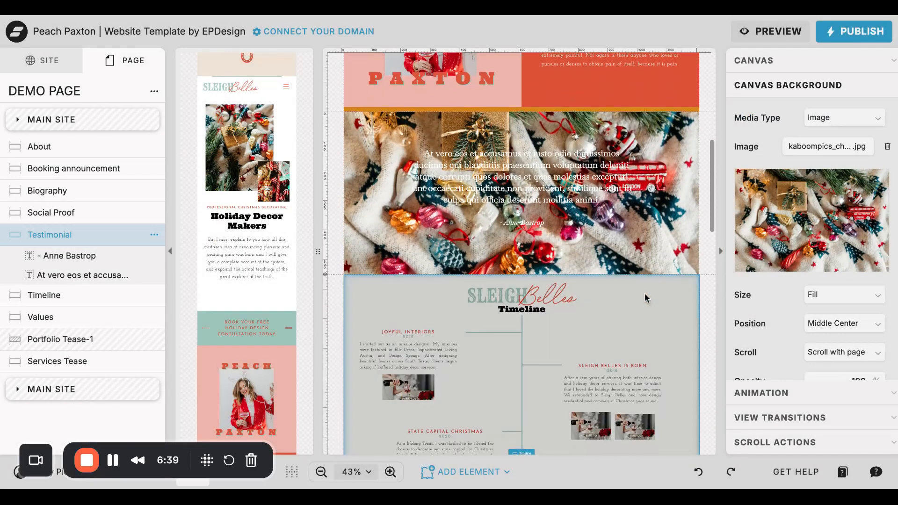
scroll(811, 328, down, 2)
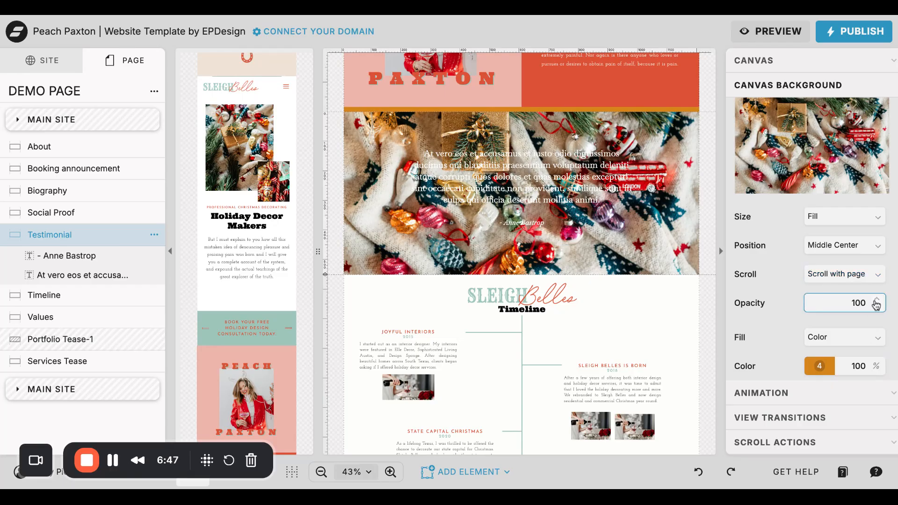
click(877, 307)
click(877, 307)
click(877, 307)
click(877, 307)
click(878, 307)
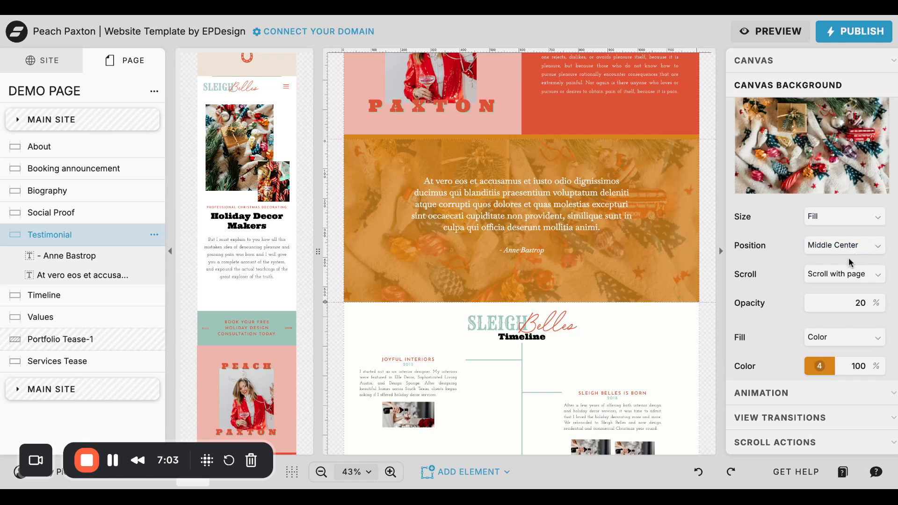
- Try the Top Center and Bottom Center positions for the Testimonial background image and return it to Middle Center
click(866, 246)
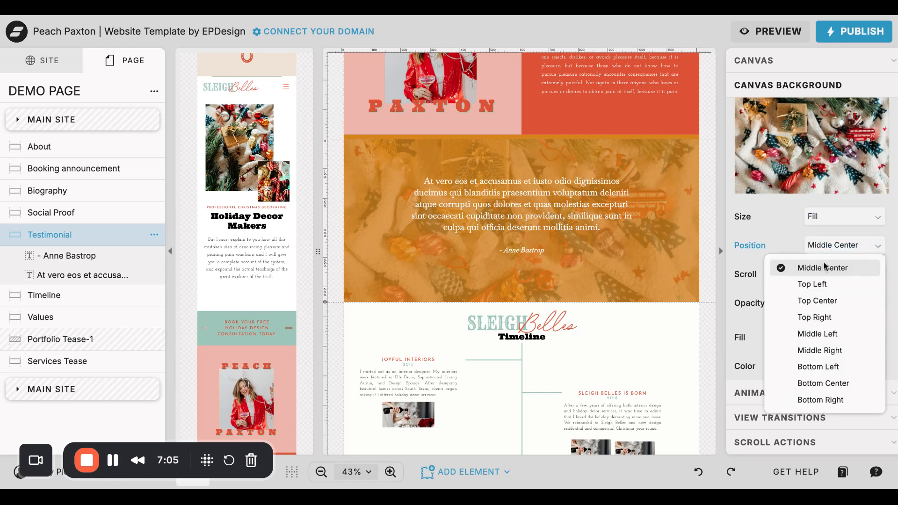
click(822, 301)
click(842, 245)
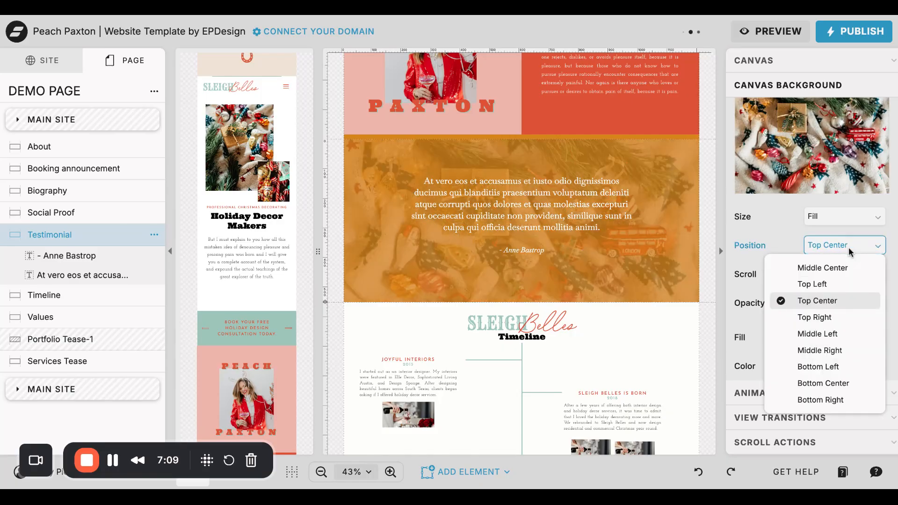
click(830, 383)
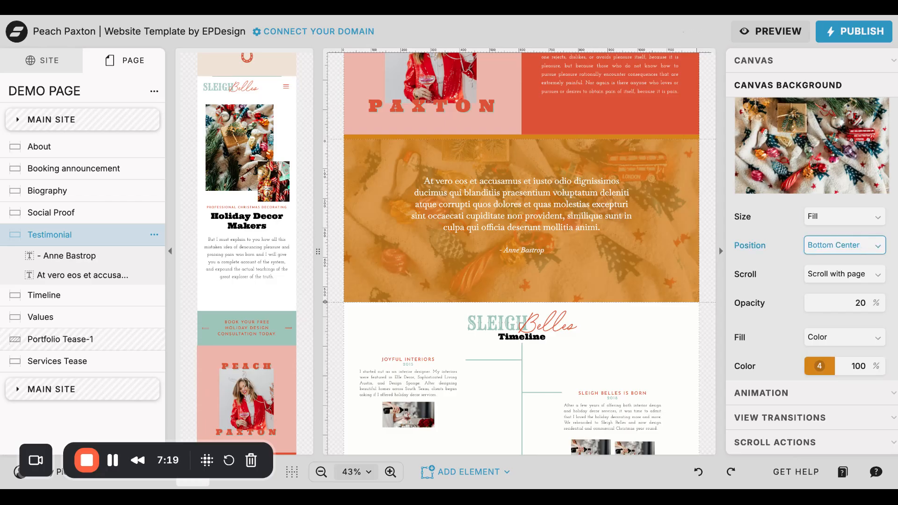
click(844, 245)
click(812, 266)
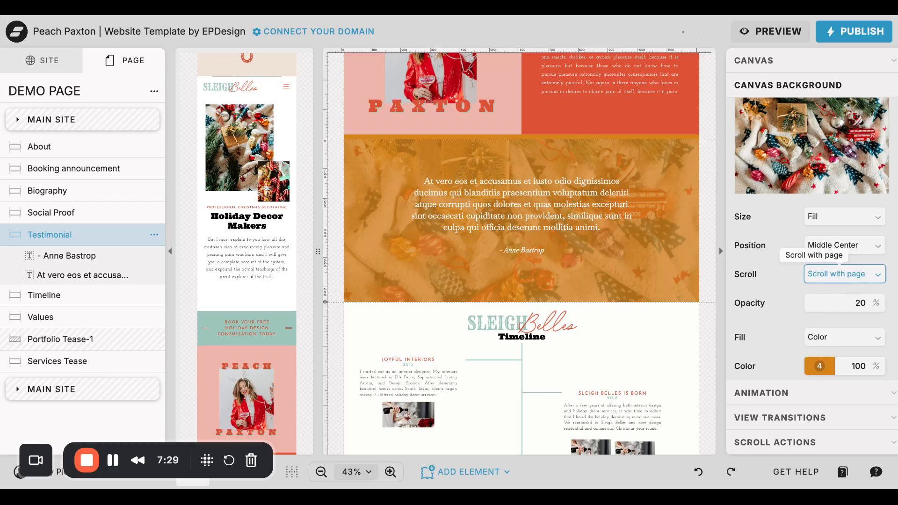
- Review the Testimonial background's scroll options, and try color style 5 for its fill before restoring color style 4
click(878, 277)
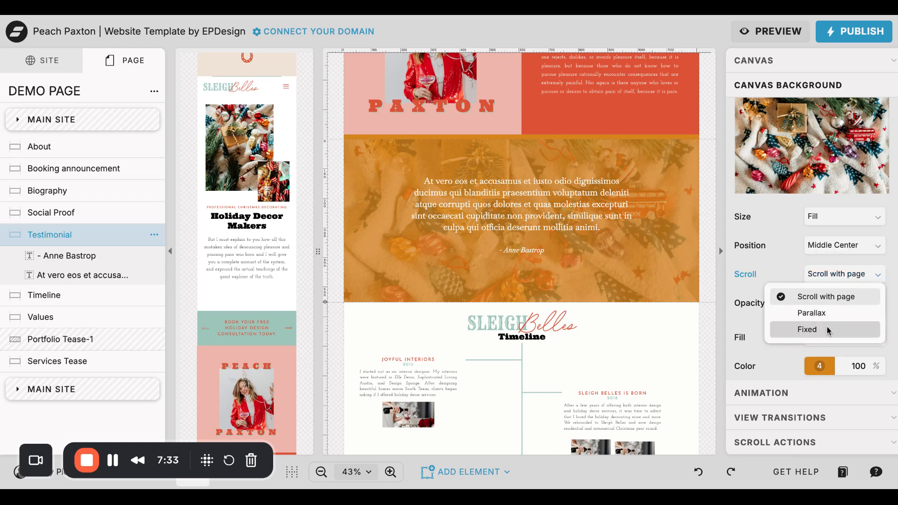
click(786, 270)
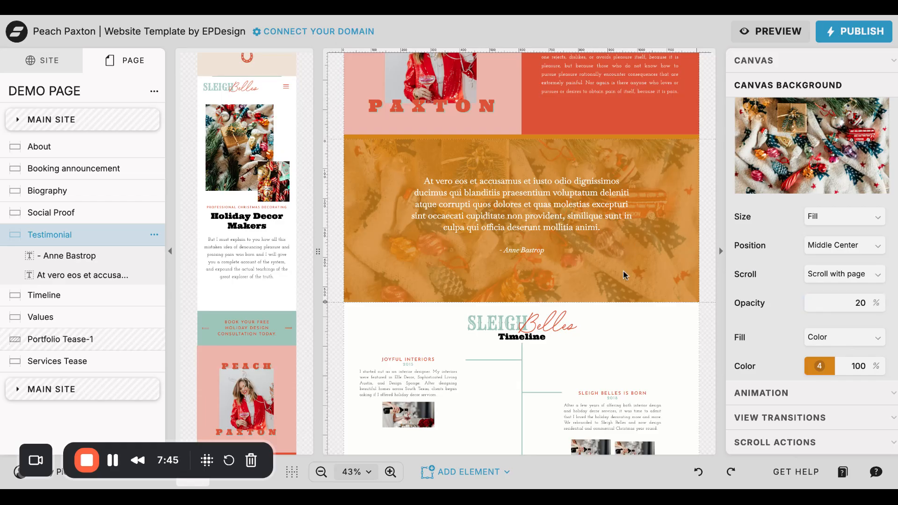
click(816, 370)
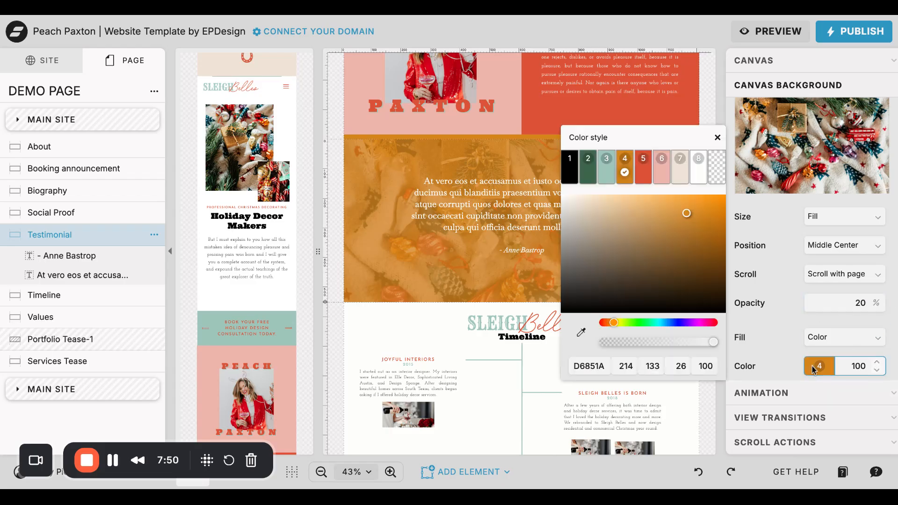
click(644, 166)
click(626, 167)
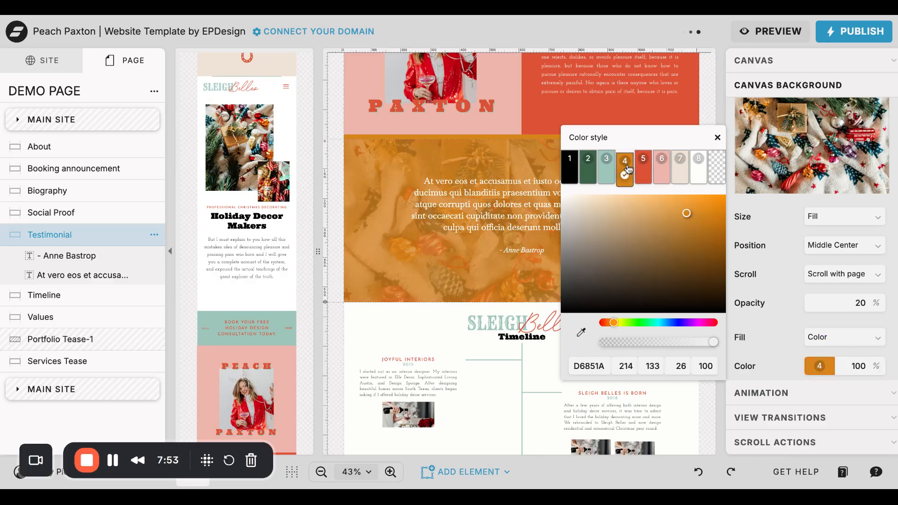
click(769, 327)
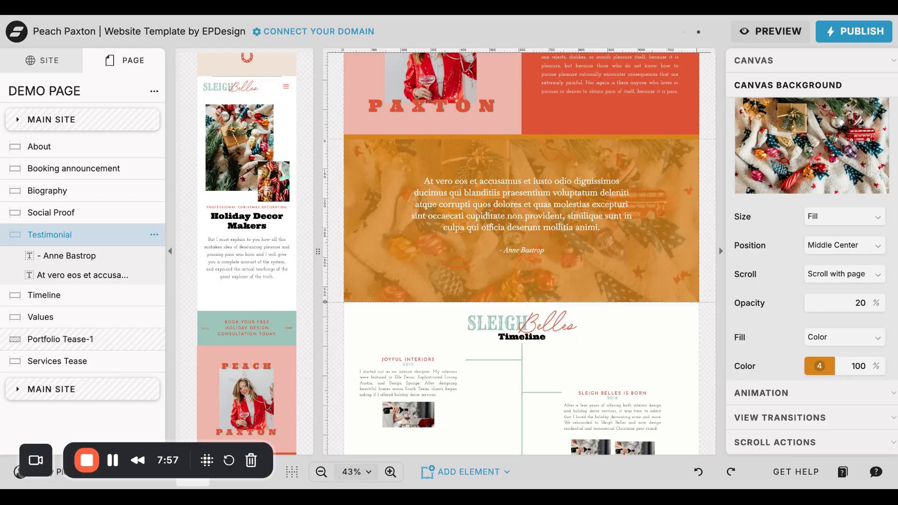
- Open the effects settings of the small coffee cup image in the About canvas and test its opacity, ending at 100%
scroll(522, 253, up, 5)
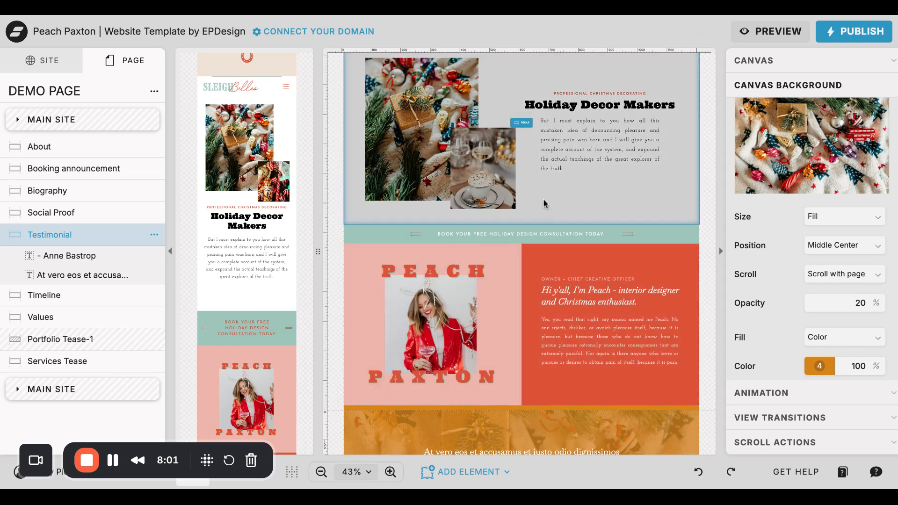
scroll(543, 198, up, 1)
click(493, 229)
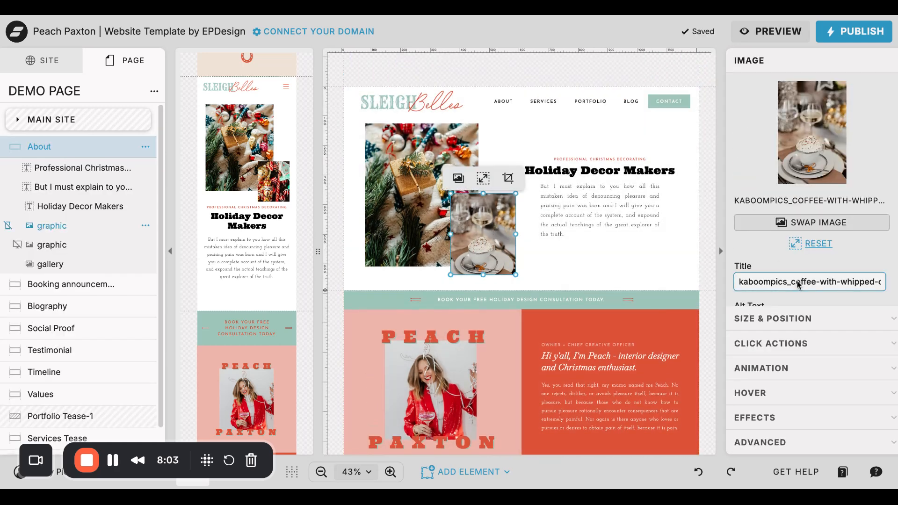
click(778, 421)
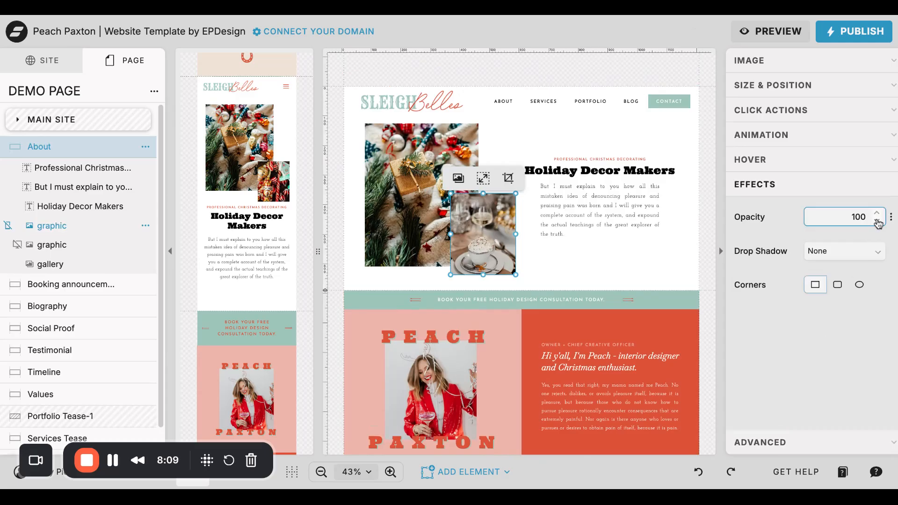
drag(877, 224, 877, 215)
click(891, 220)
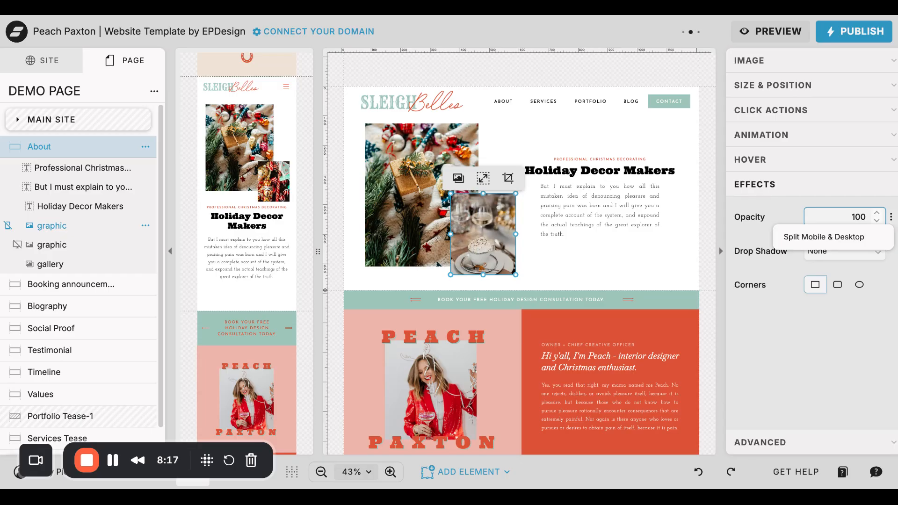
click(845, 206)
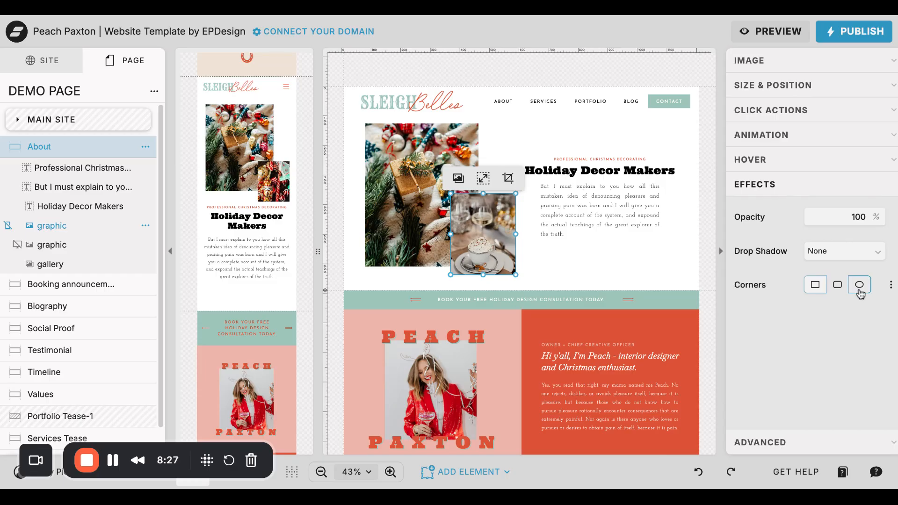
- Give the small coffee cup image in the About canvas fully round corners
click(859, 292)
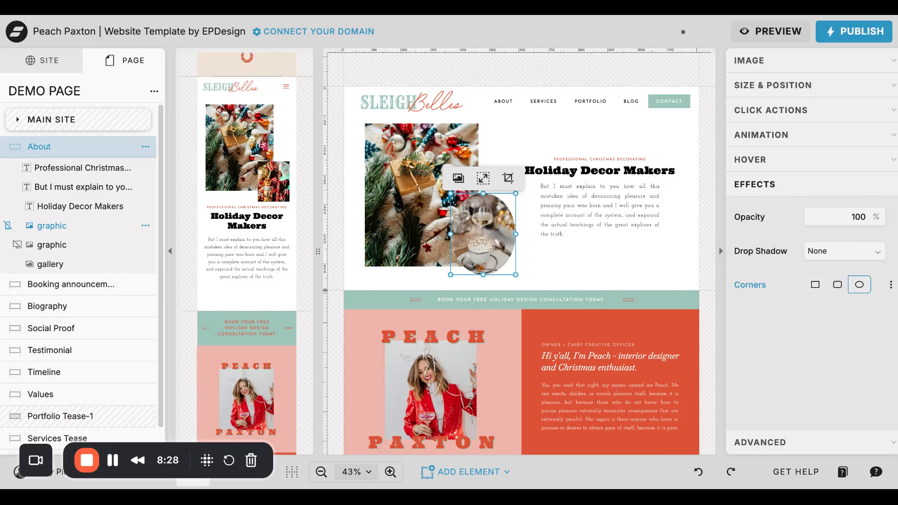
click(609, 274)
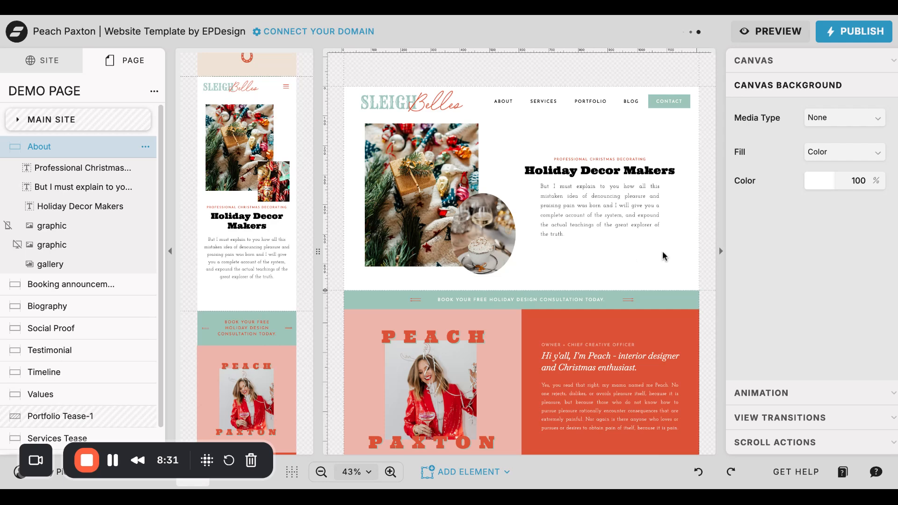
click(482, 229)
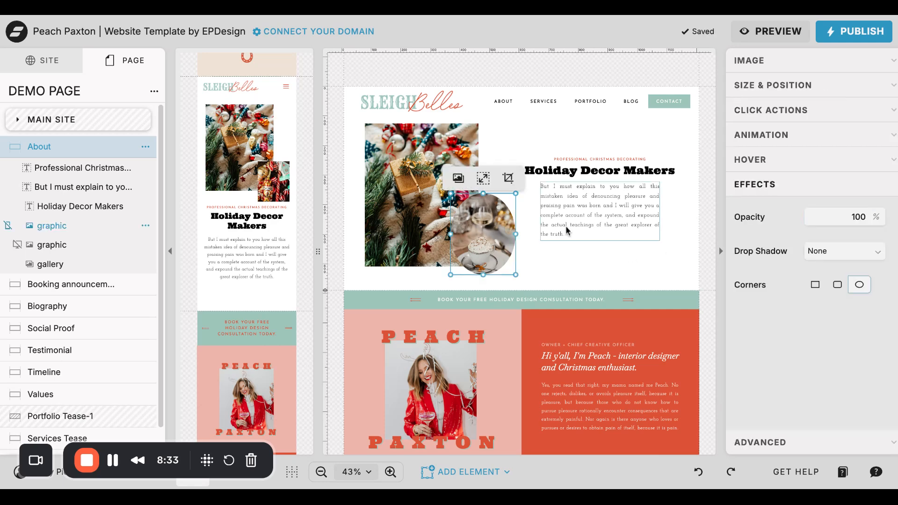
click(275, 170)
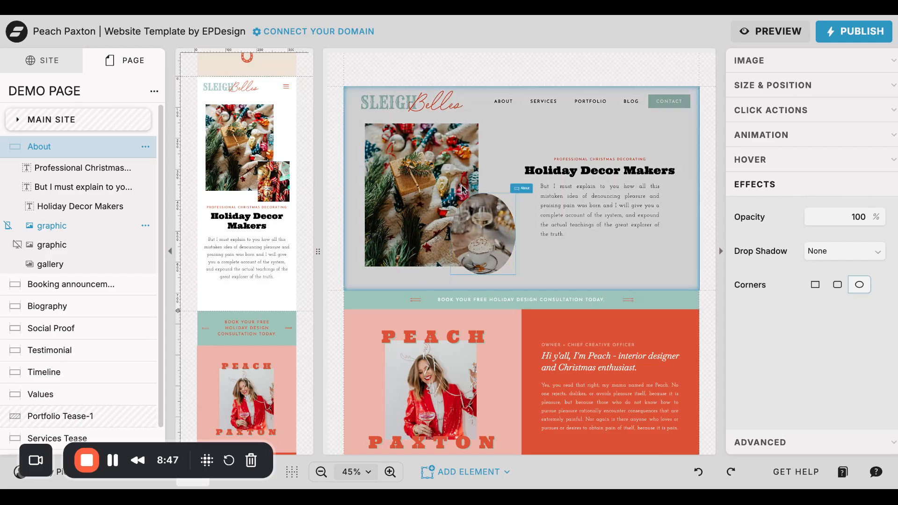
- Try a reduced opacity on the large gallery image in the About canvas and restore it to 100%
click(412, 148)
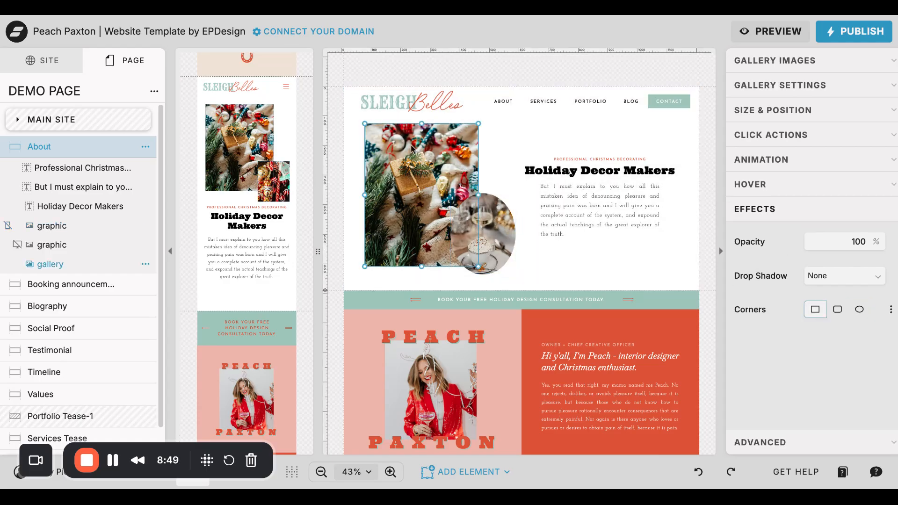
click(877, 246)
click(877, 246)
click(877, 246)
click(877, 246)
click(877, 246)
click(877, 237)
click(877, 237)
click(877, 237)
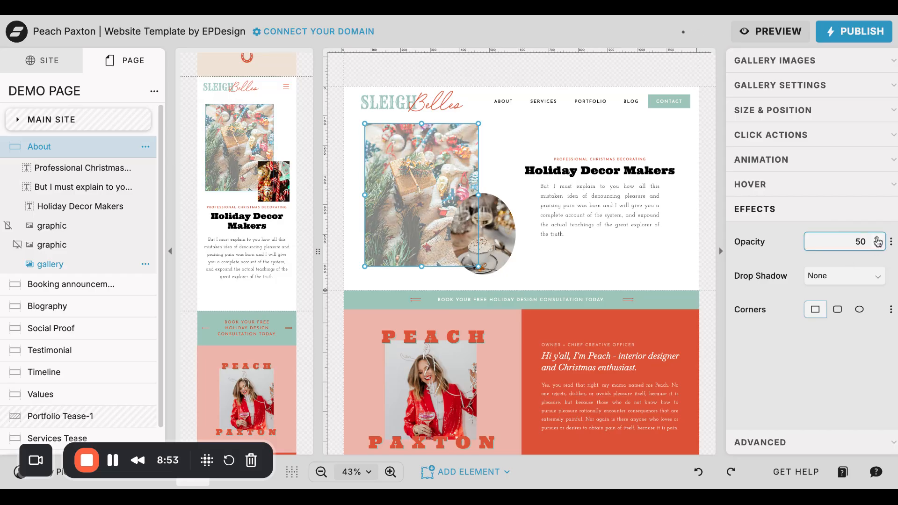
click(877, 237)
click(877, 238)
- Try fully round corners on the About gallery image, and settle on rounded corners with a 20 px radius
click(862, 310)
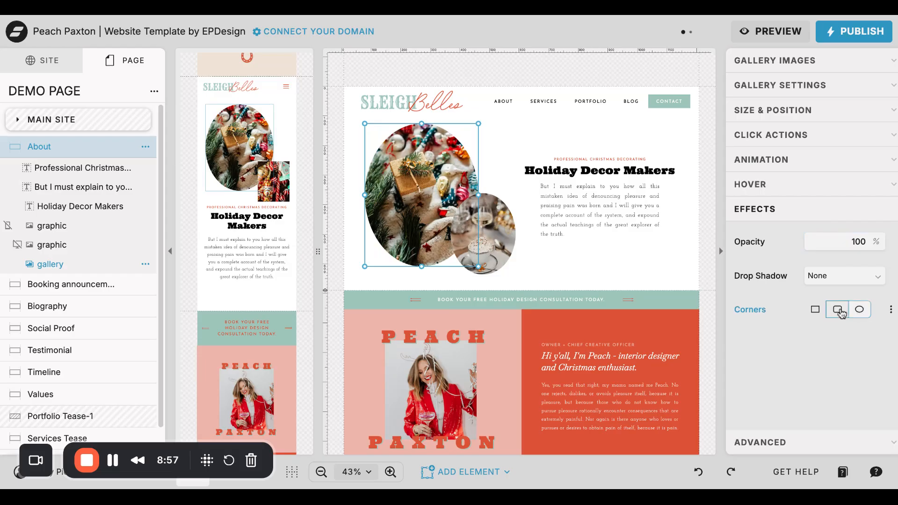
click(840, 311)
click(867, 335)
click(866, 335)
click(867, 335)
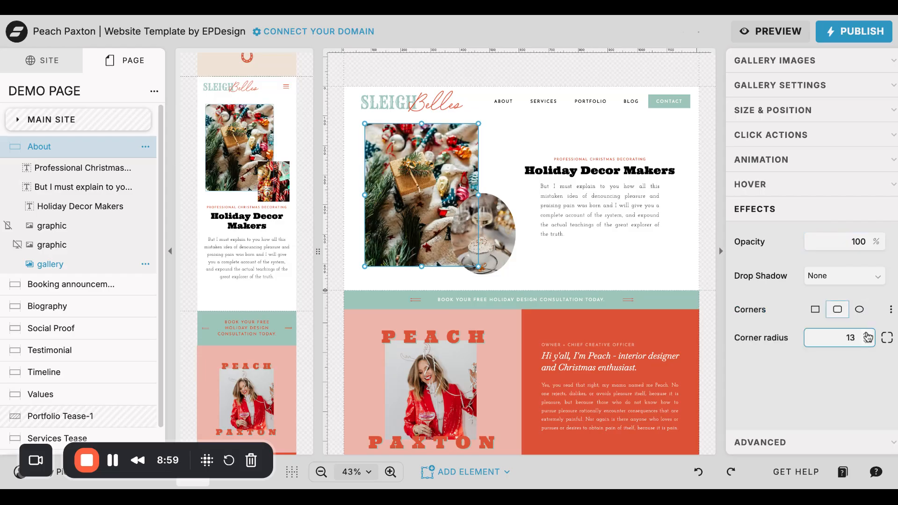
click(867, 335)
click(867, 335)
click(593, 258)
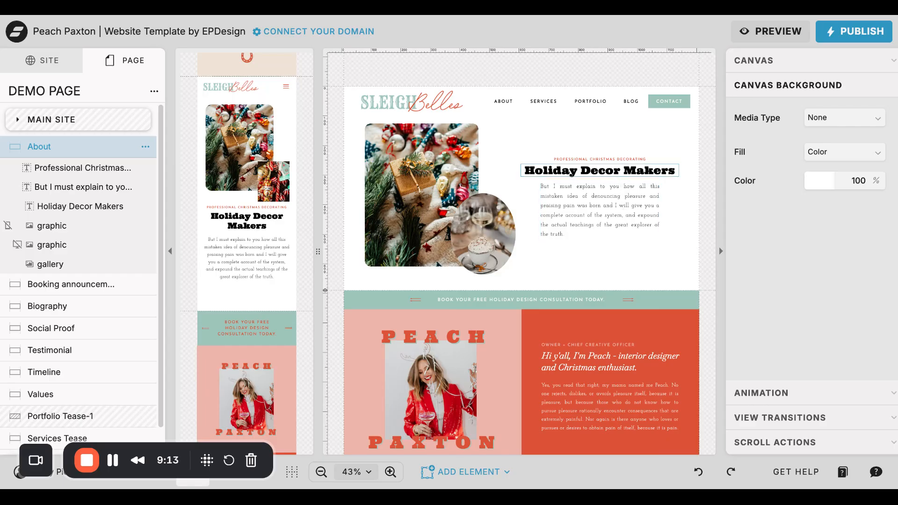
- Change the About canvas heading to "Holiday Magic Makers"
click(603, 170)
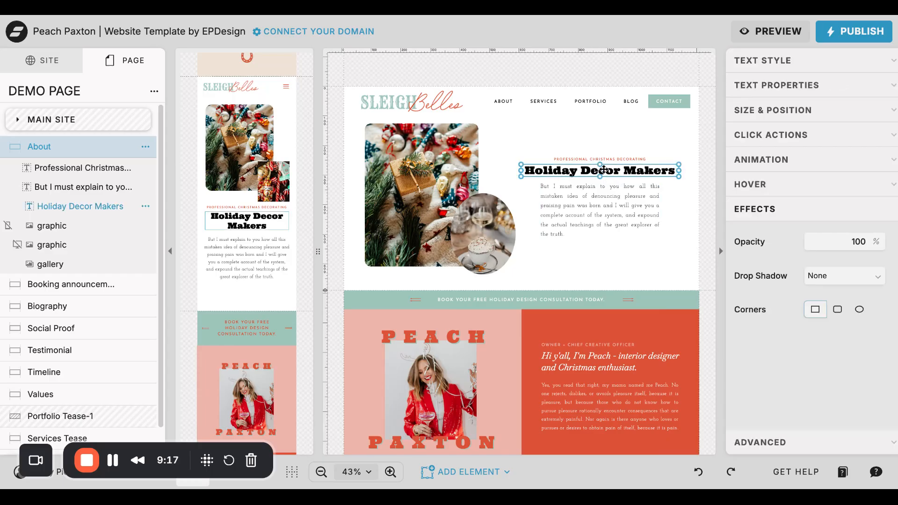
double_click(604, 170)
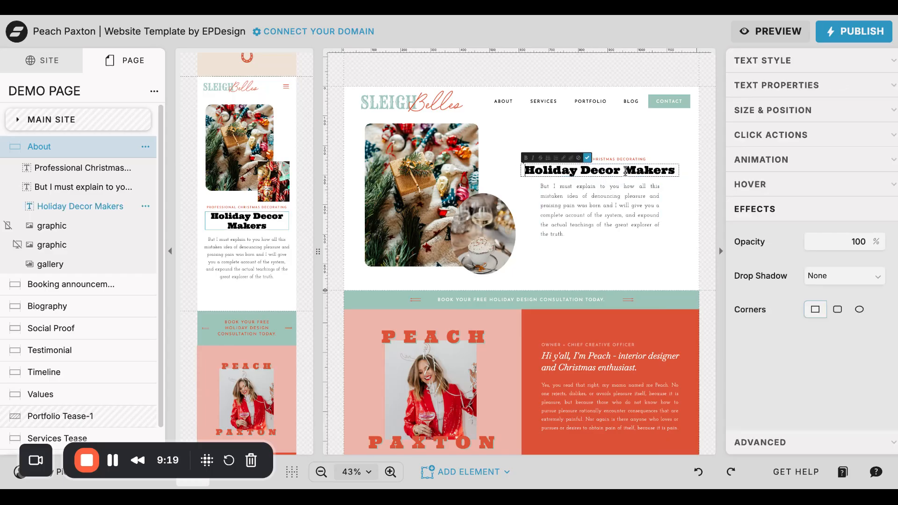
drag(625, 170, 585, 169)
text(M)
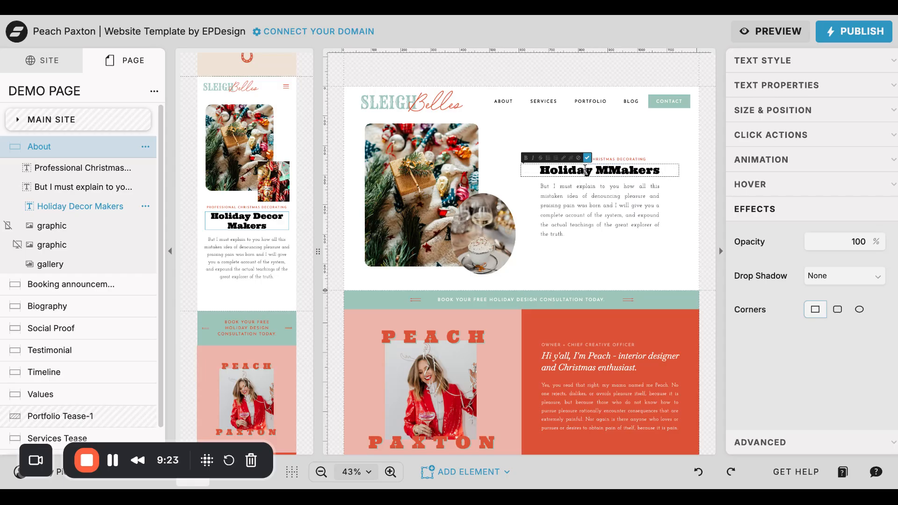
text(agic)
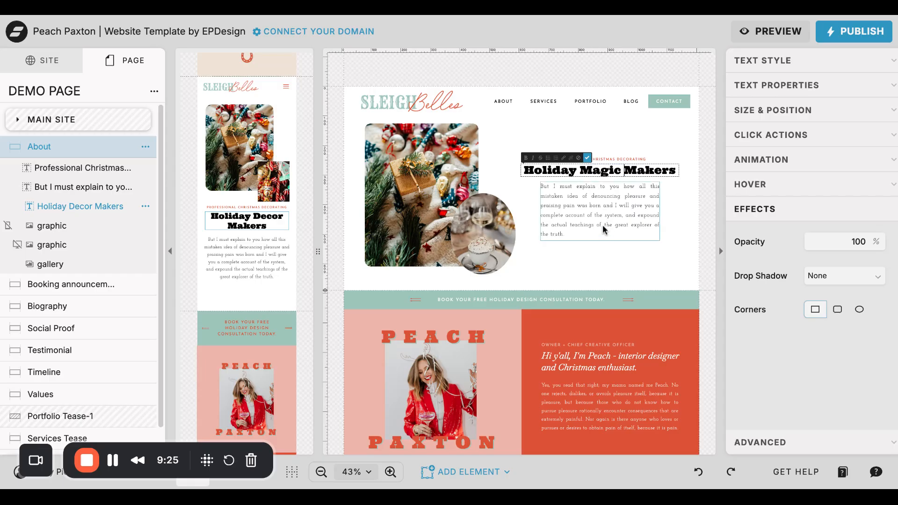
key(Escape)
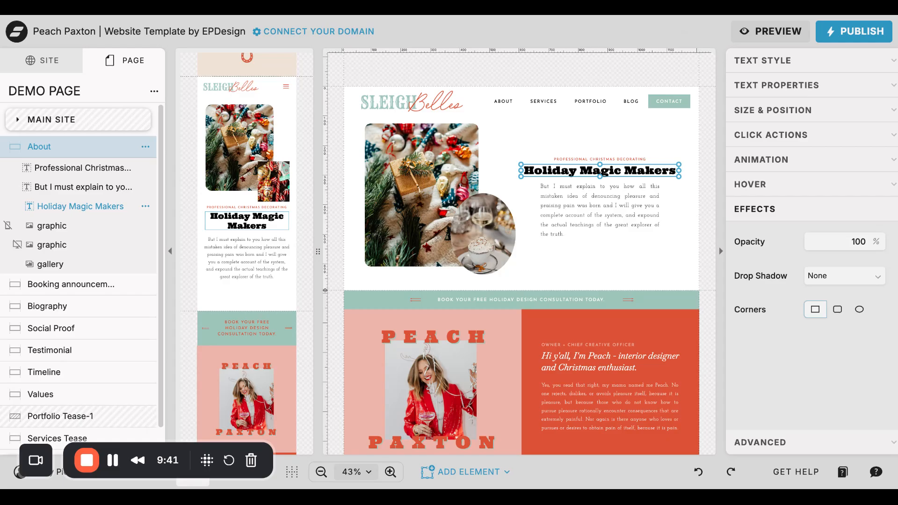
- Duplicate the About canvas's body text as a second paragraph inside the same text box
click(611, 216)
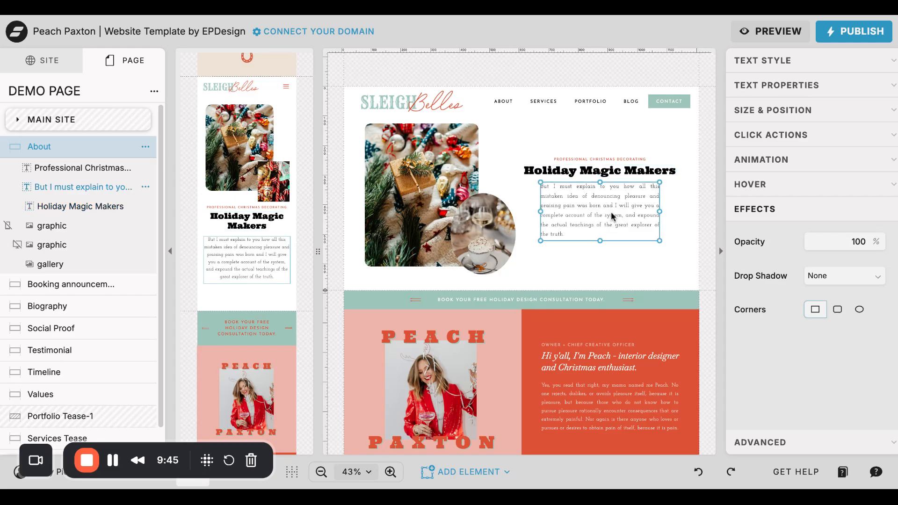
double_click(566, 232)
drag(565, 234, 538, 187)
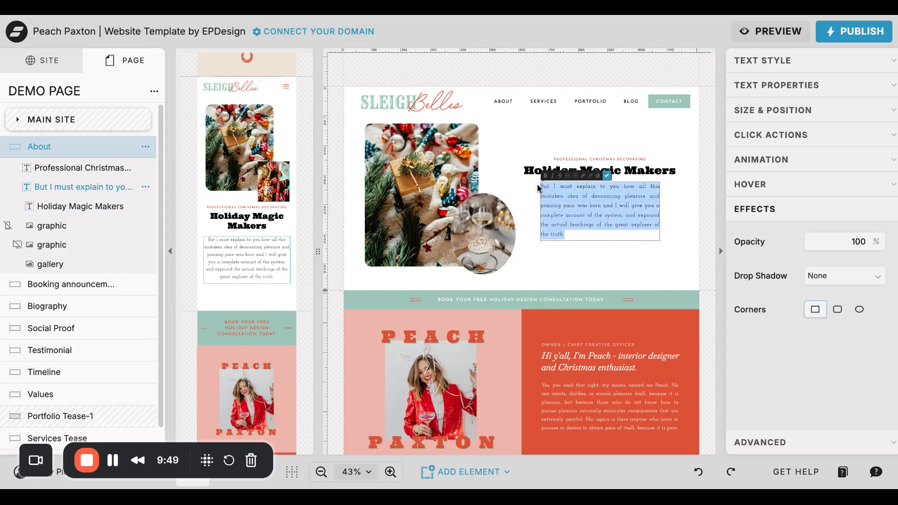
click(573, 235)
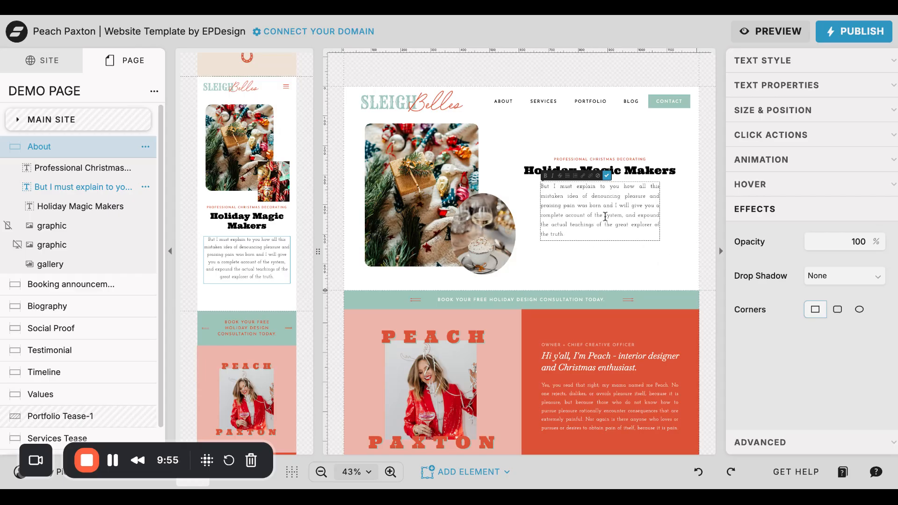
click(678, 227)
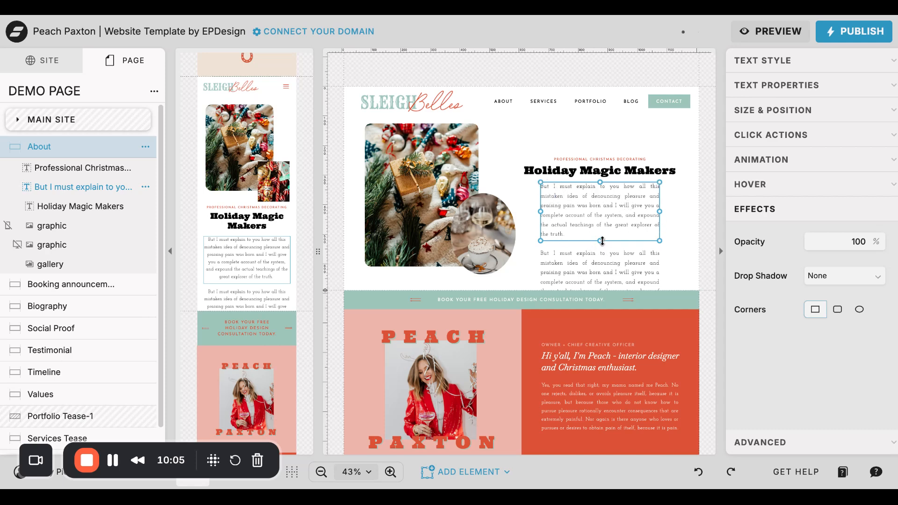
click(671, 241)
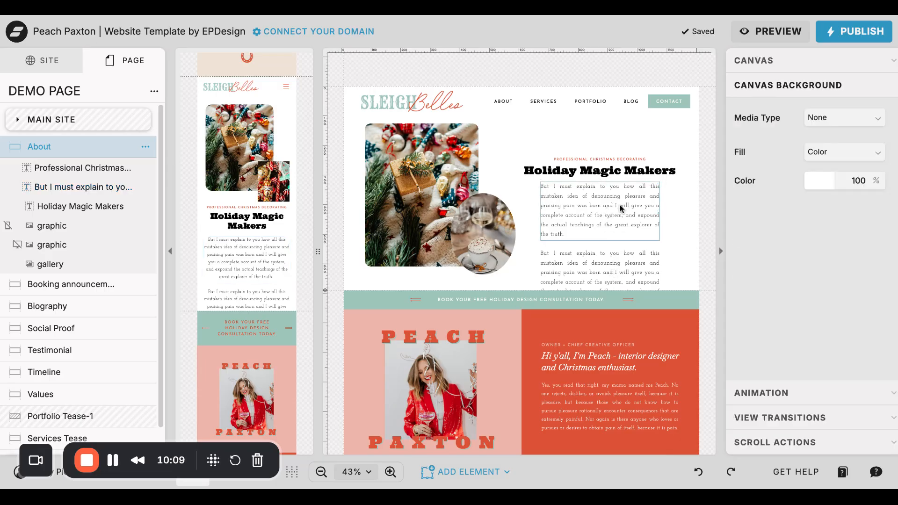
- Check in text editing mode how the two-paragraph body text fits its text box
click(605, 211)
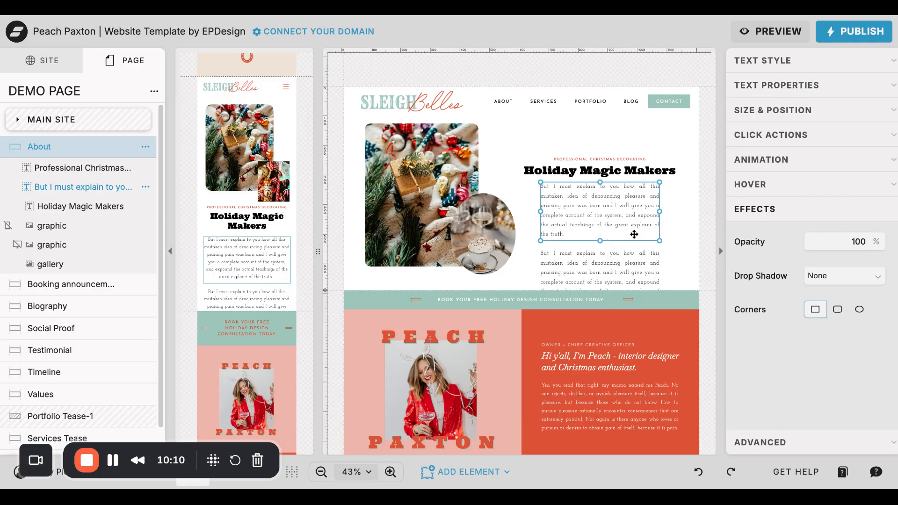
double_click(621, 211)
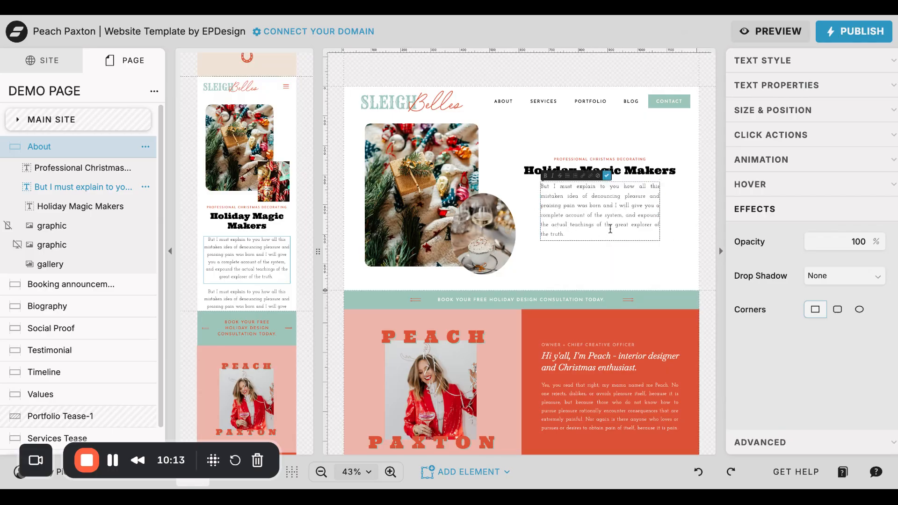
key(Escape)
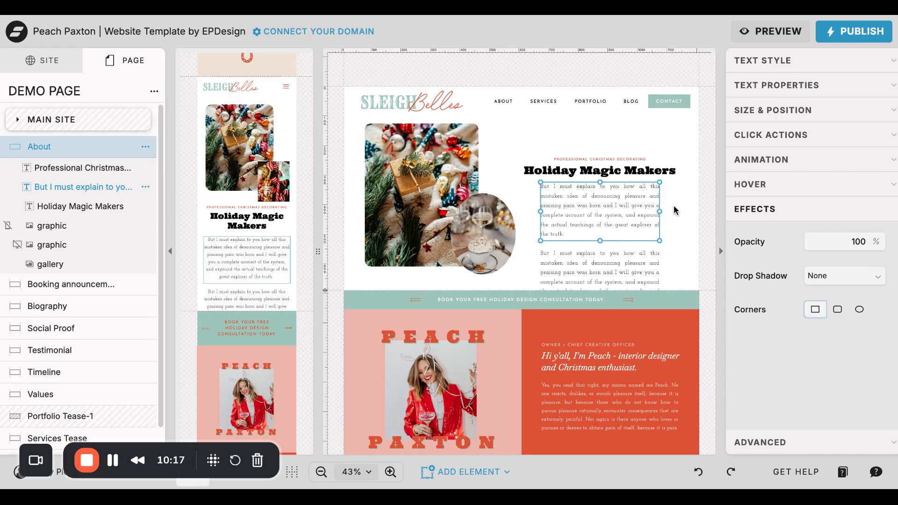
- Extend the About canvas's desktop height downward until it holds both body paragraphs
scroll(675, 211, down, 1)
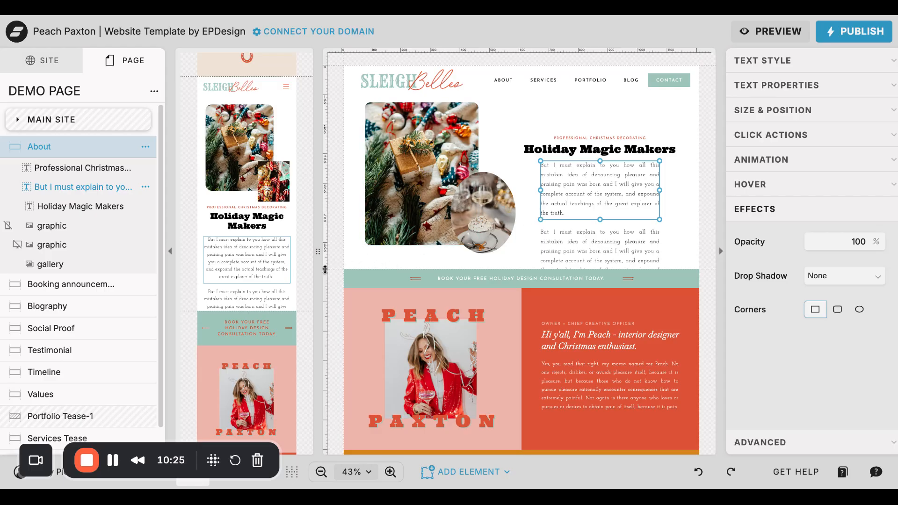
drag(325, 270, 325, 302)
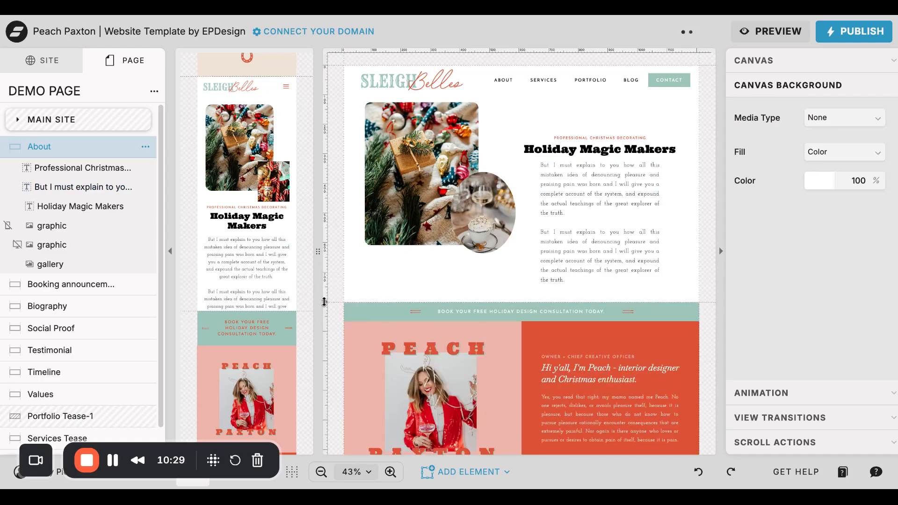
- Stretch the About gallery image down to the end of the body text, and shift the coffee cup image slightly lower
click(400, 239)
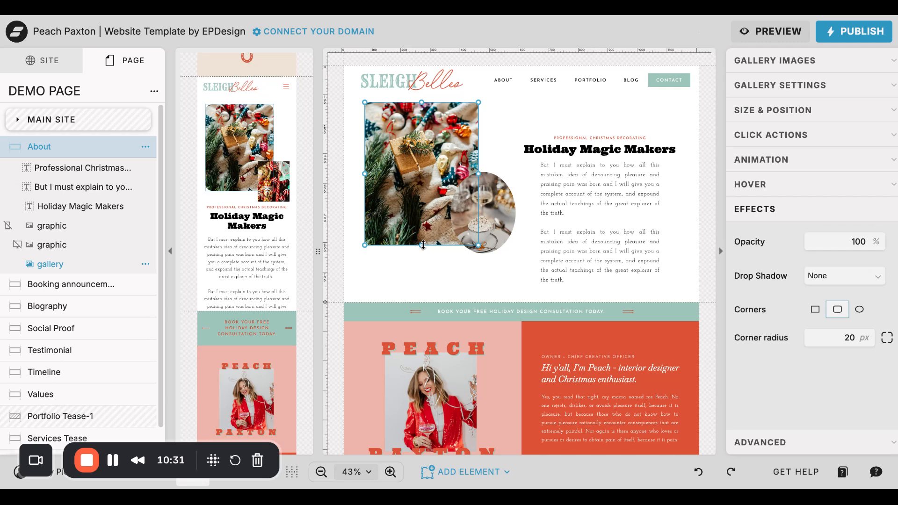
drag(423, 245, 423, 279)
click(508, 208)
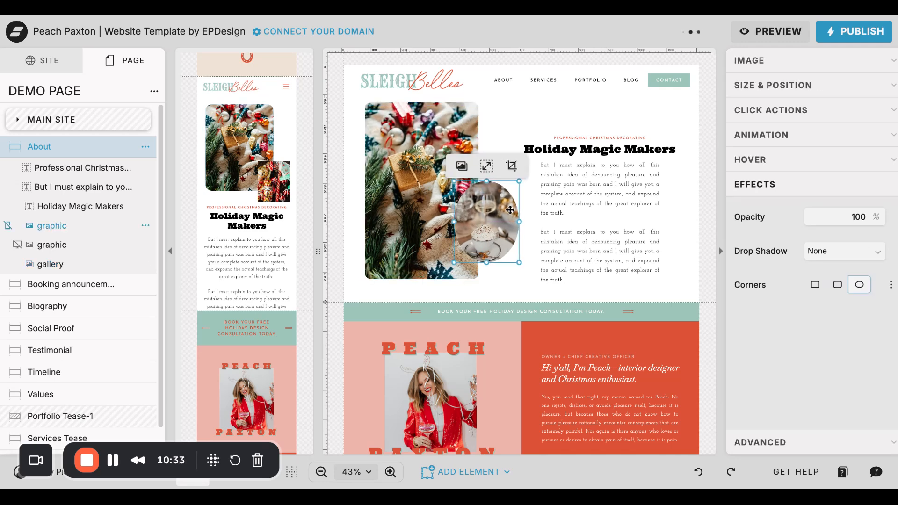
click(512, 112)
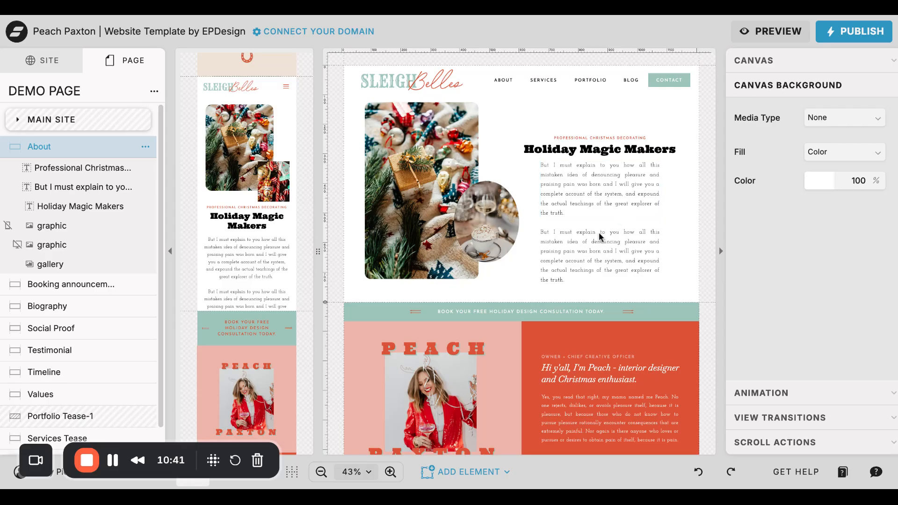
- Extend the About body text box downward so that it encloses both paragraphs
click(600, 179)
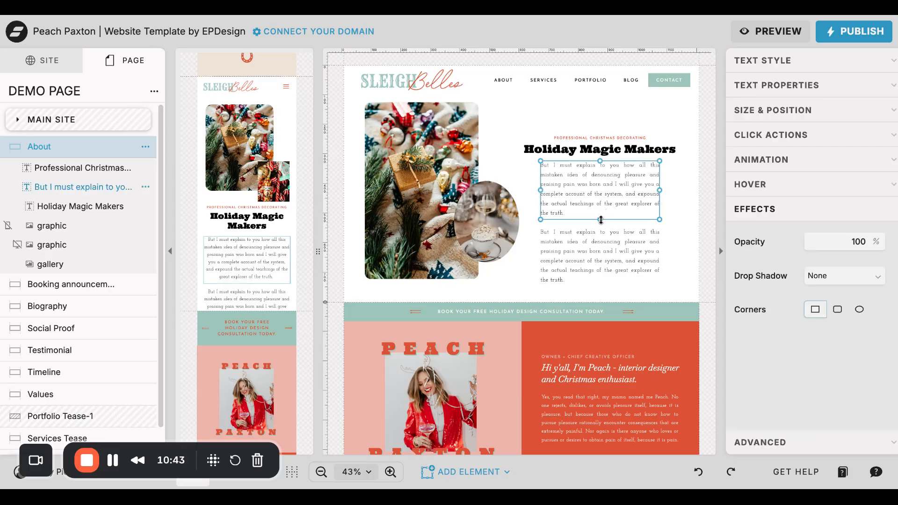
drag(599, 219, 602, 286)
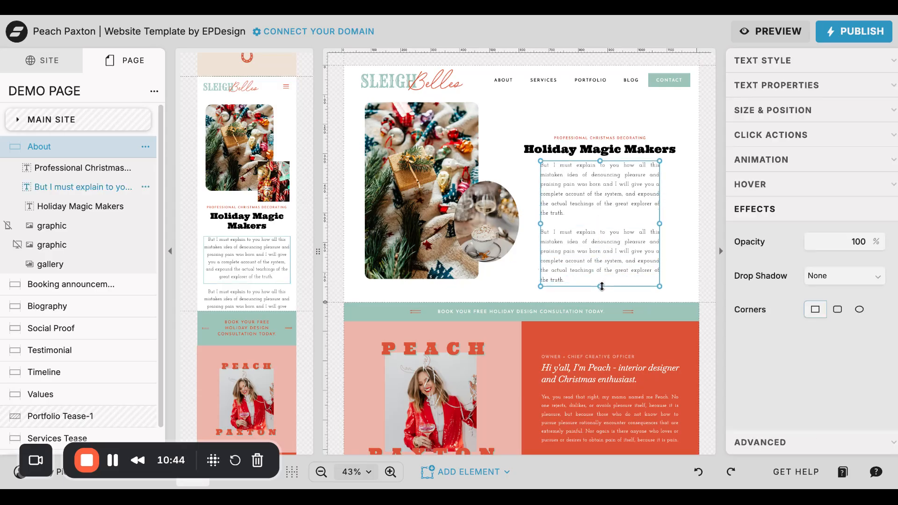
click(670, 262)
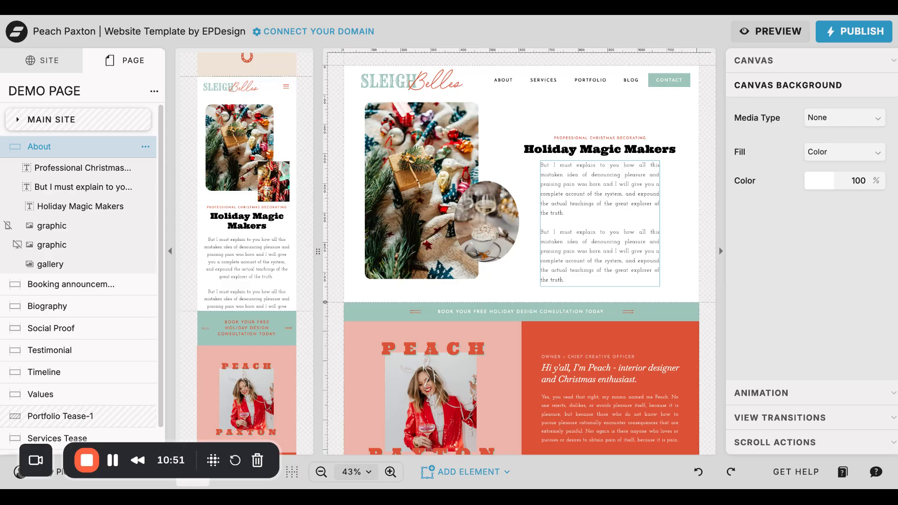
- Delete the first of the two identical paragraphs in the About body text, along with the blank line after it
click(626, 186)
click(628, 182)
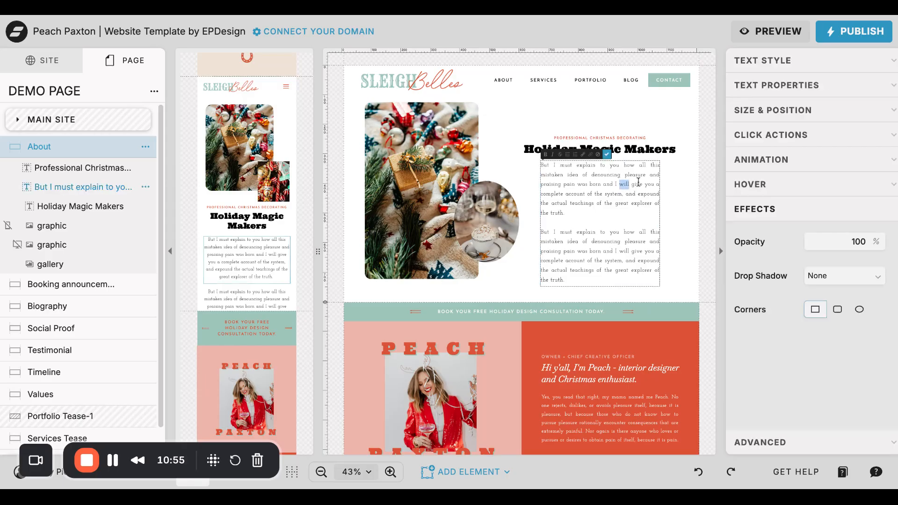
triple_click(569, 167)
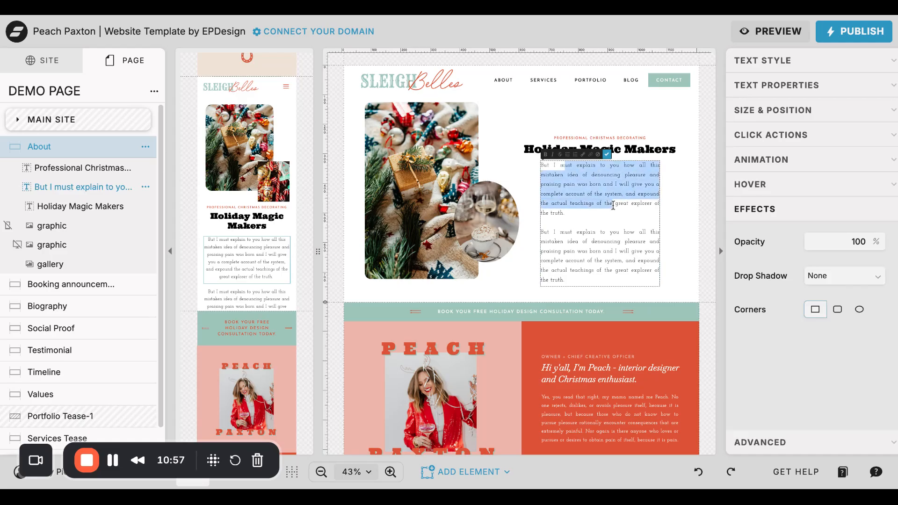
click(579, 226)
drag(561, 221, 536, 178)
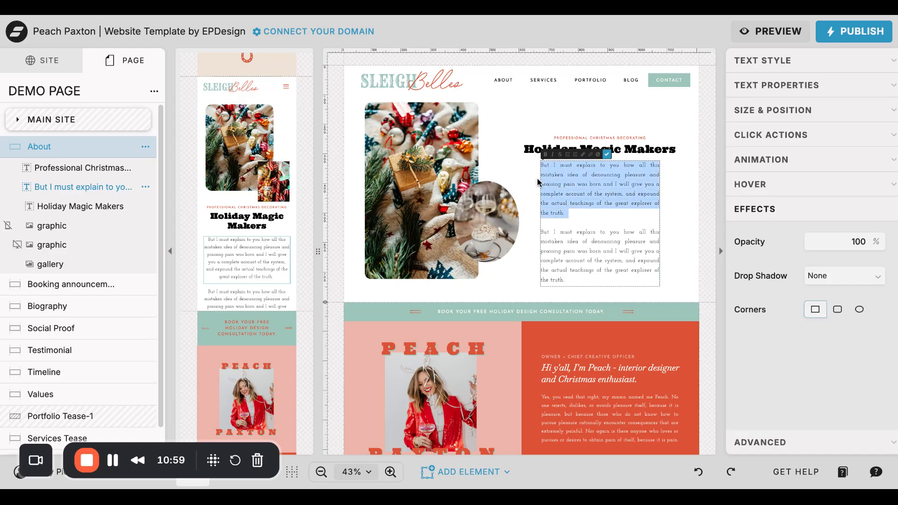
key(BackSpace)
key(BackSpace)
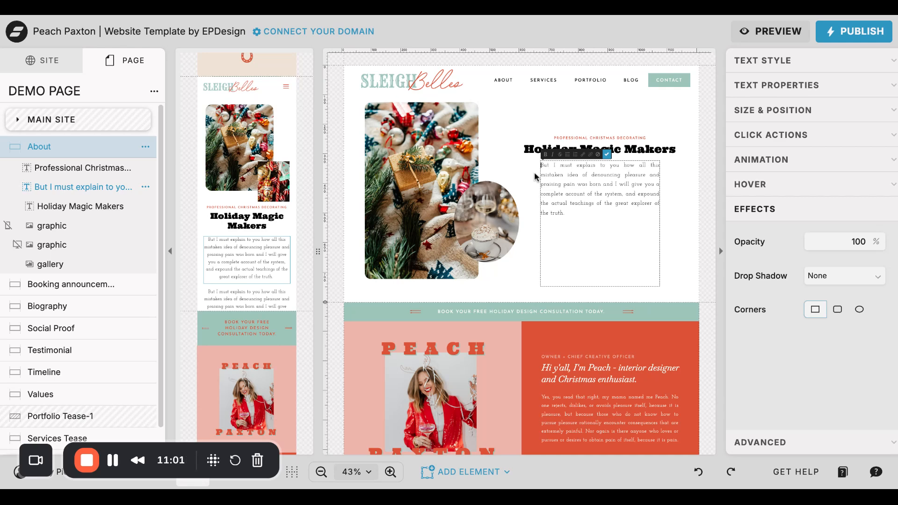
click(687, 222)
click(687, 225)
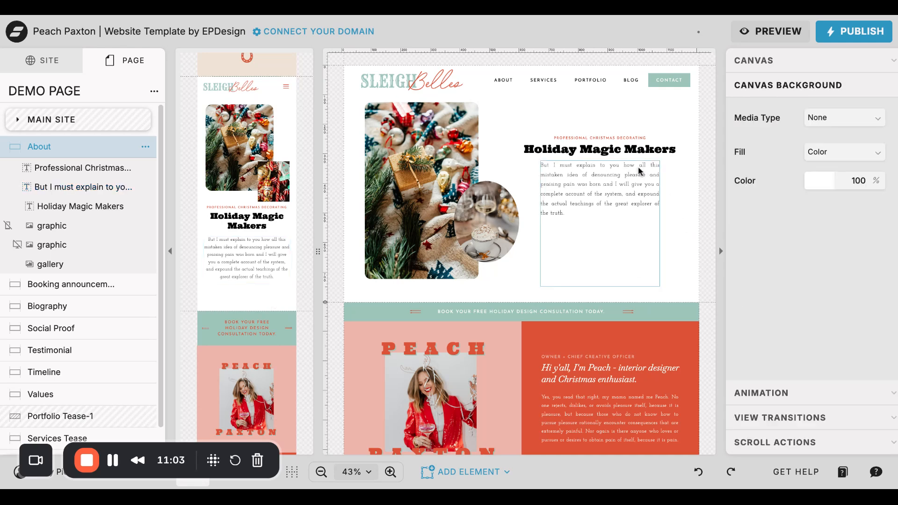
- Shorten the About body text box to fit the single remaining paragraph
click(629, 151)
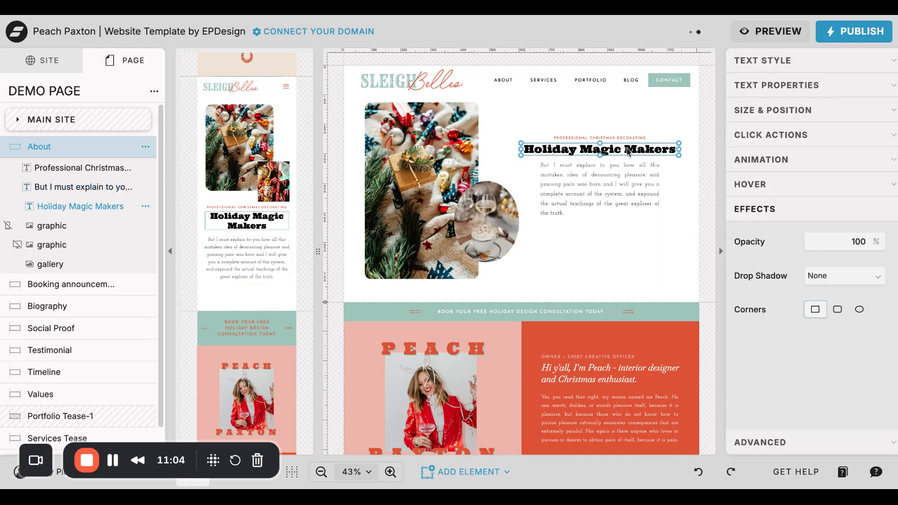
click(603, 270)
drag(601, 287, 594, 224)
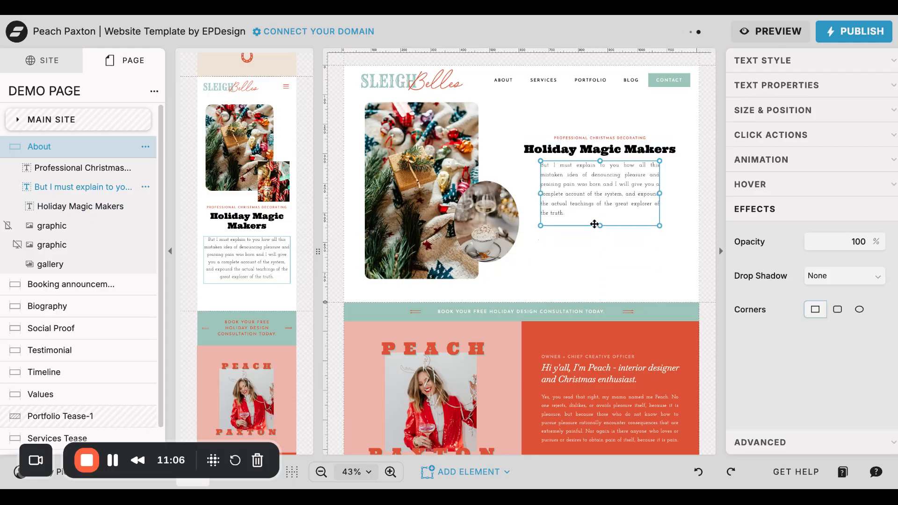
click(590, 252)
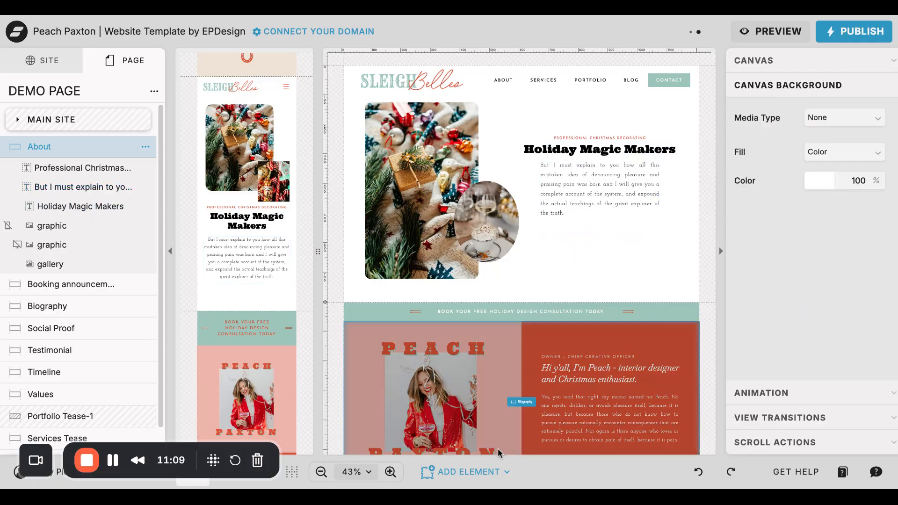
- Add a Heading text element to the About canvas and place it, widened and taller, beneath the body paragraph
click(469, 471)
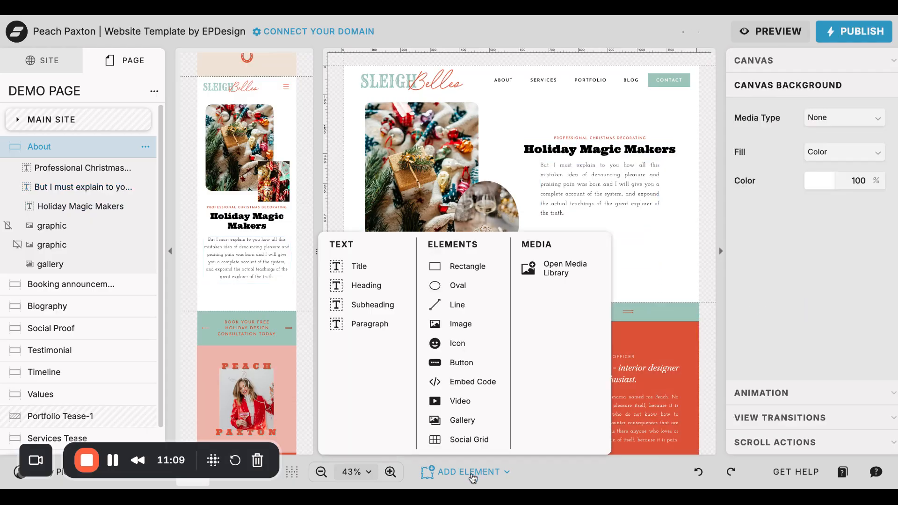
click(366, 286)
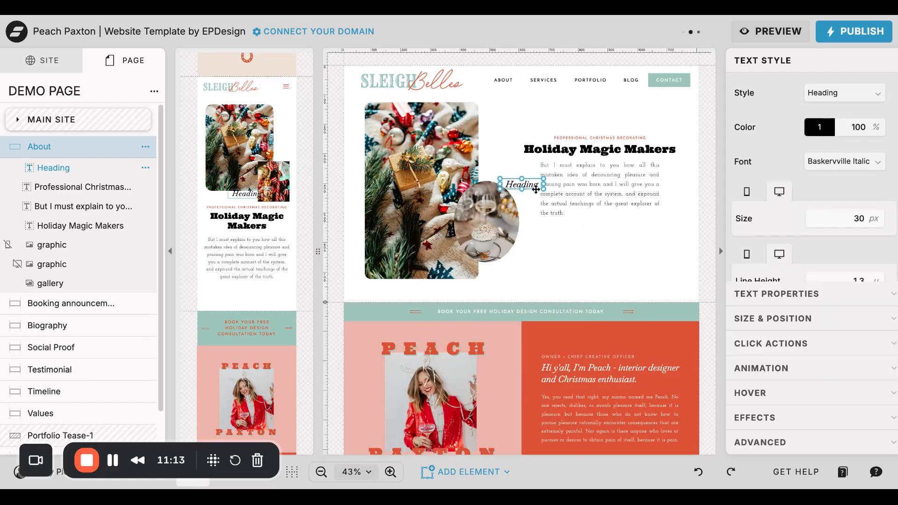
drag(536, 189, 679, 238)
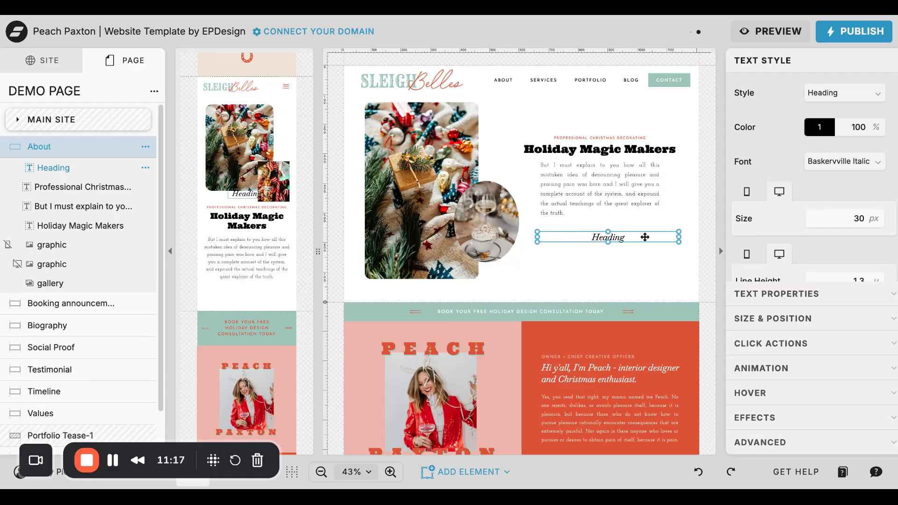
drag(620, 238, 601, 272)
- Replace the new heading's placeholder text with "My Heading Goes Here With a Quote"
double_click(604, 242)
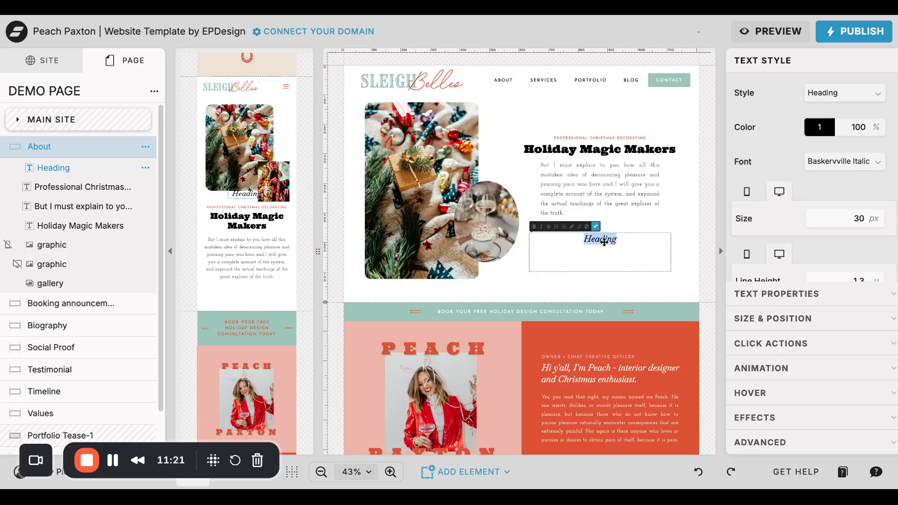
text(My Heading)
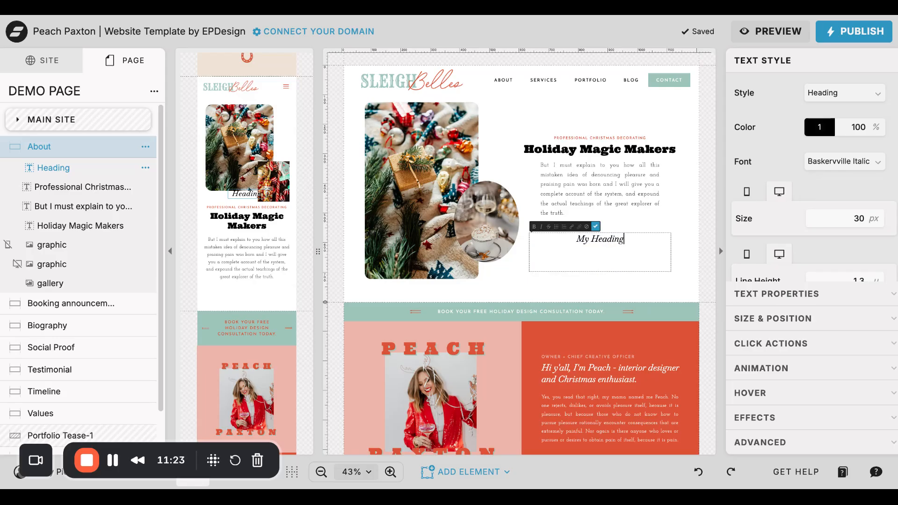
text( Goes Here)
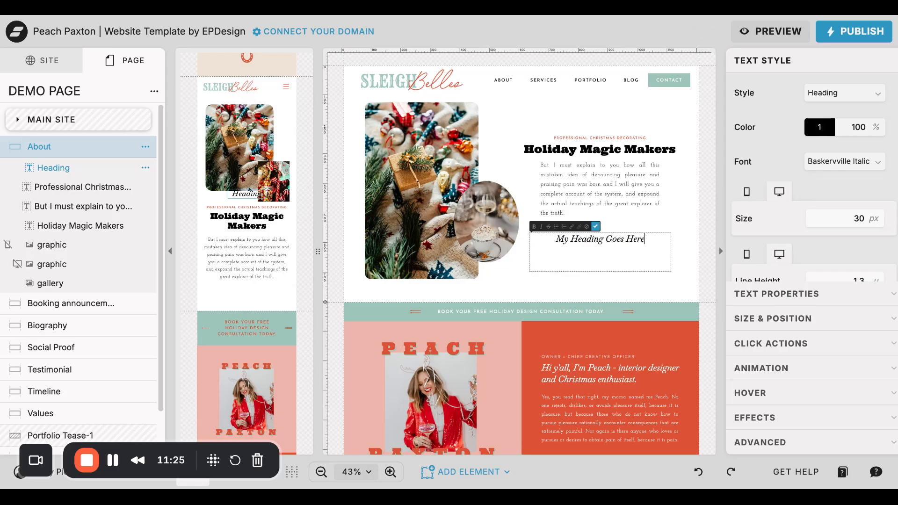
text( With a Quote)
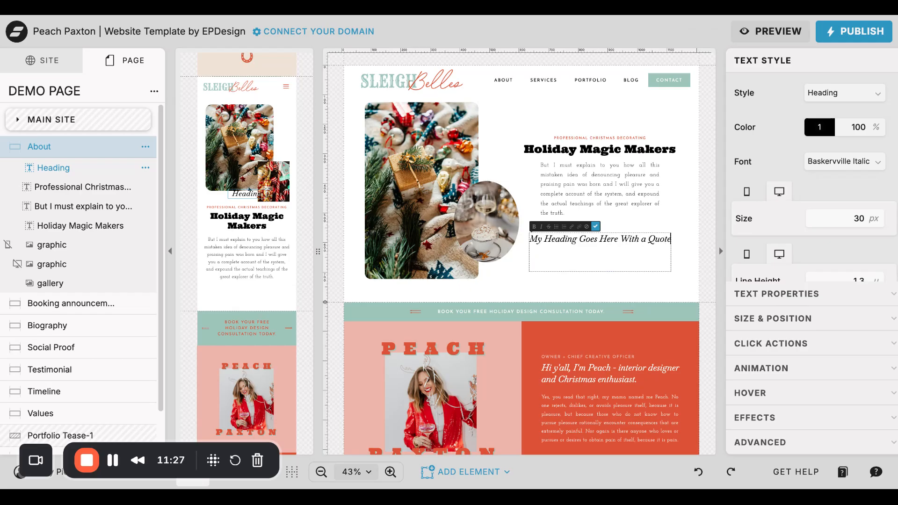
click(693, 238)
click(690, 238)
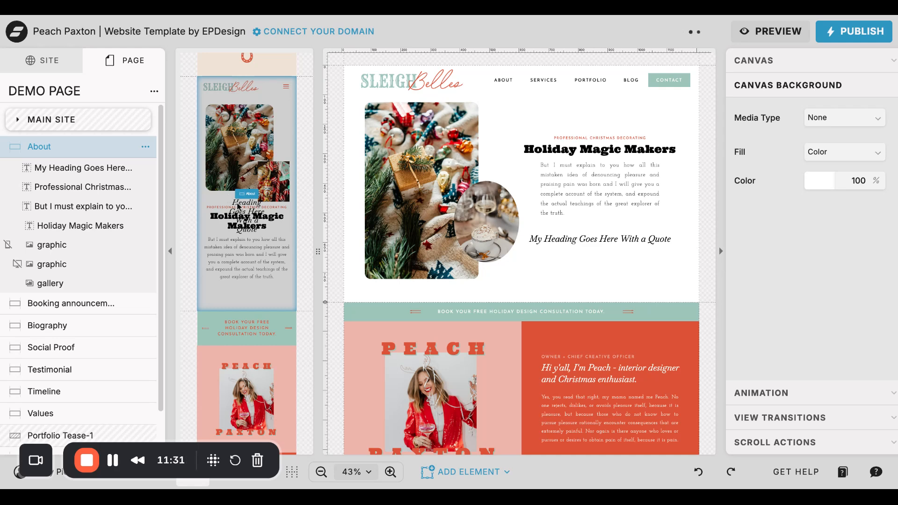
- In the mobile view, widen the new heading below the body paragraph and extend the About canvas downward to make room for it
click(238, 206)
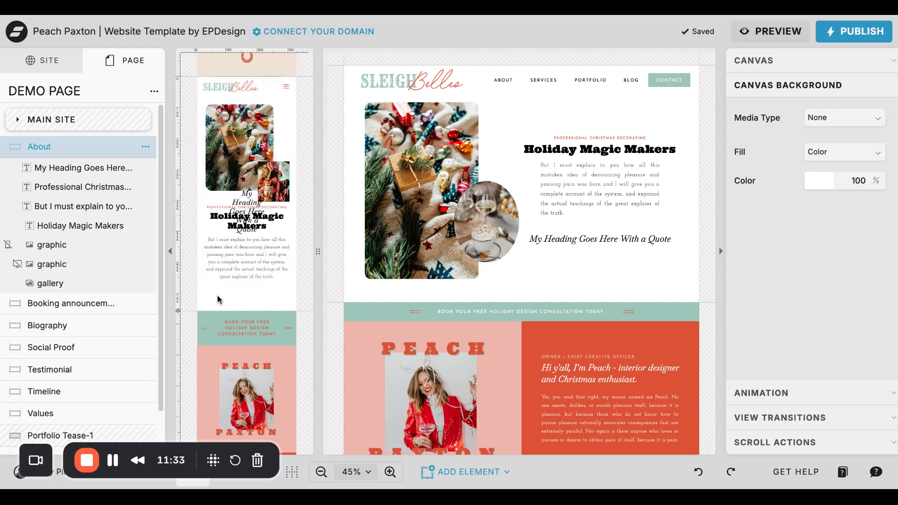
drag(245, 195, 288, 297)
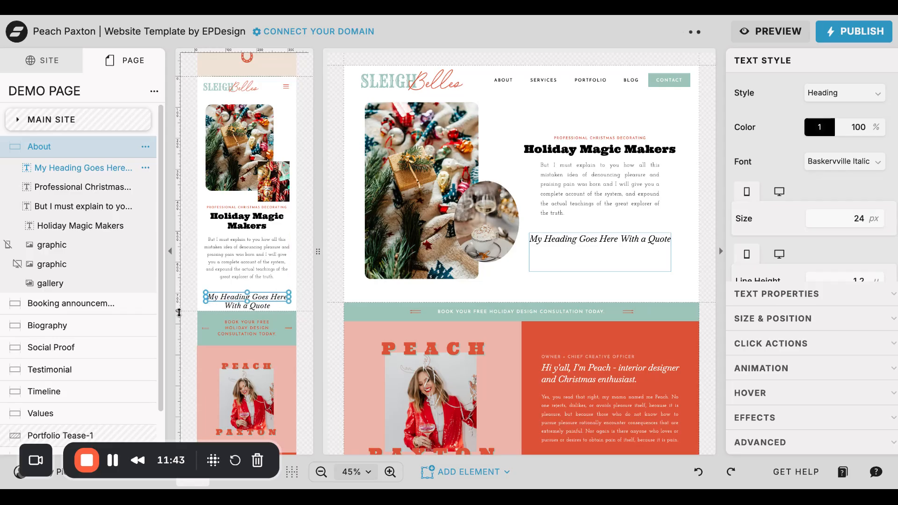
drag(179, 313, 179, 328)
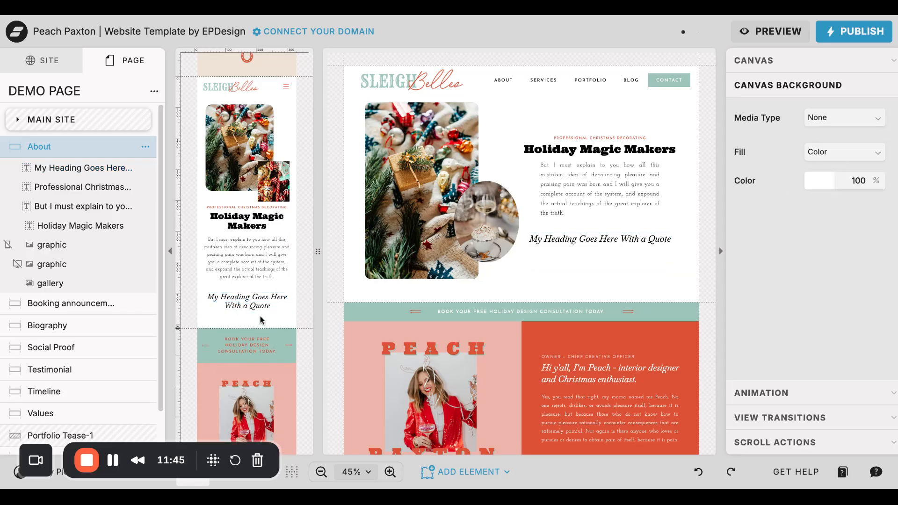
- Extend the new heading's text box in the mobile view so it encloses both lines of text
click(251, 296)
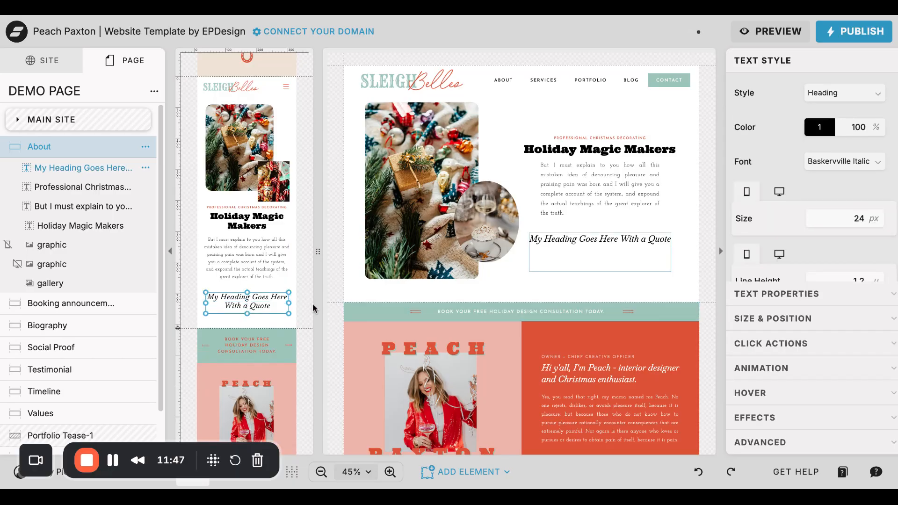
click(288, 321)
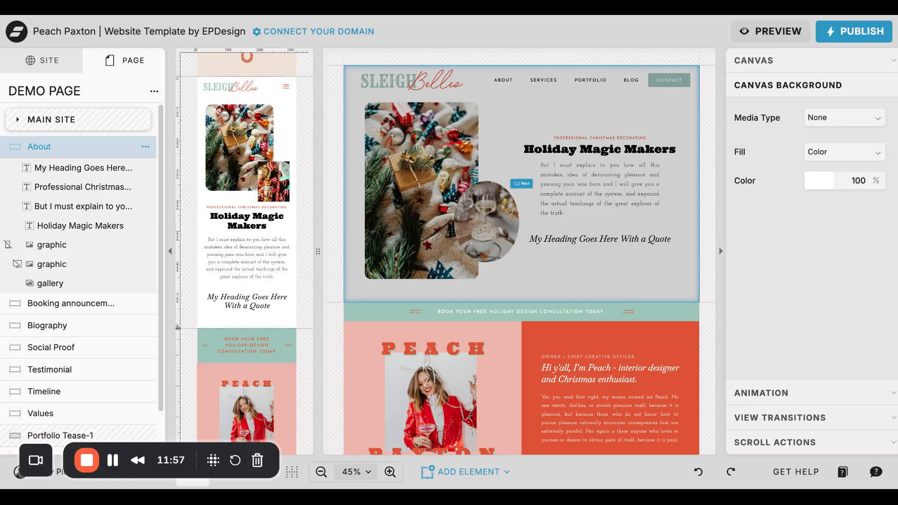
click(570, 251)
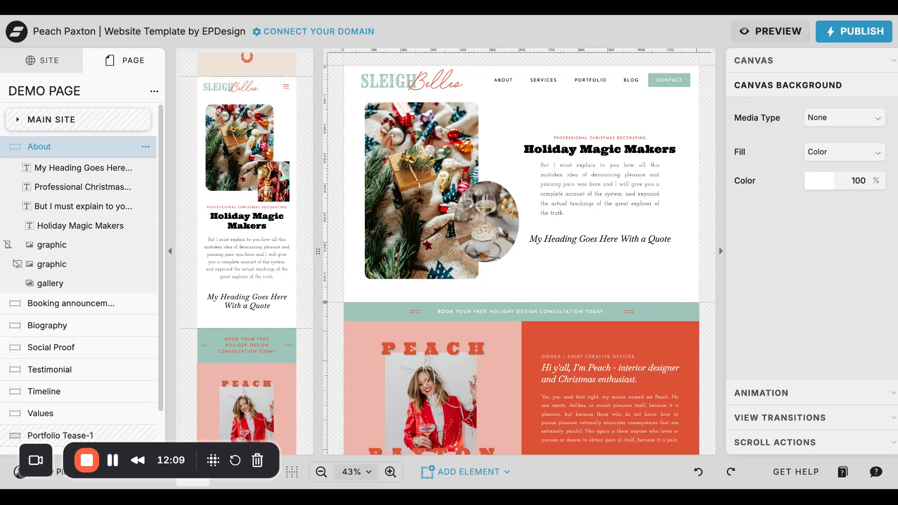
- Shorten the new heading's text box in the desktop view to fit its single line of text
click(577, 162)
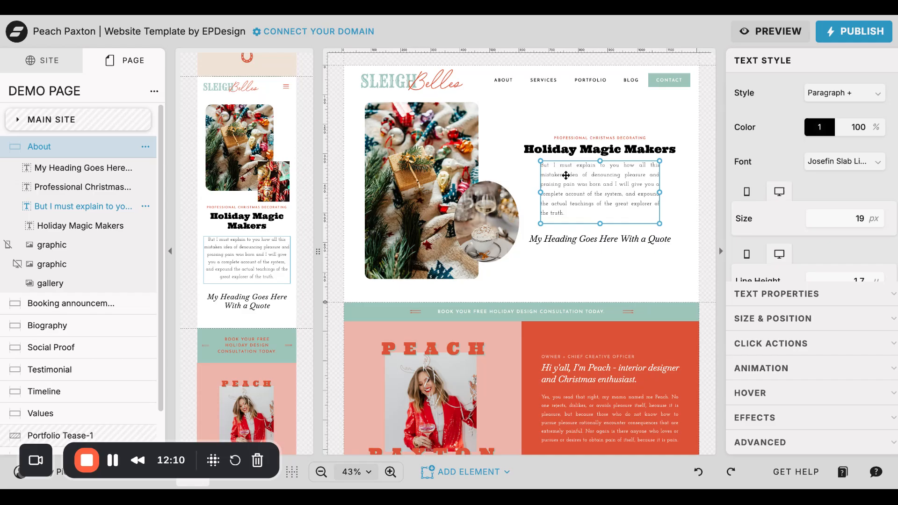
click(590, 239)
drag(600, 271, 597, 247)
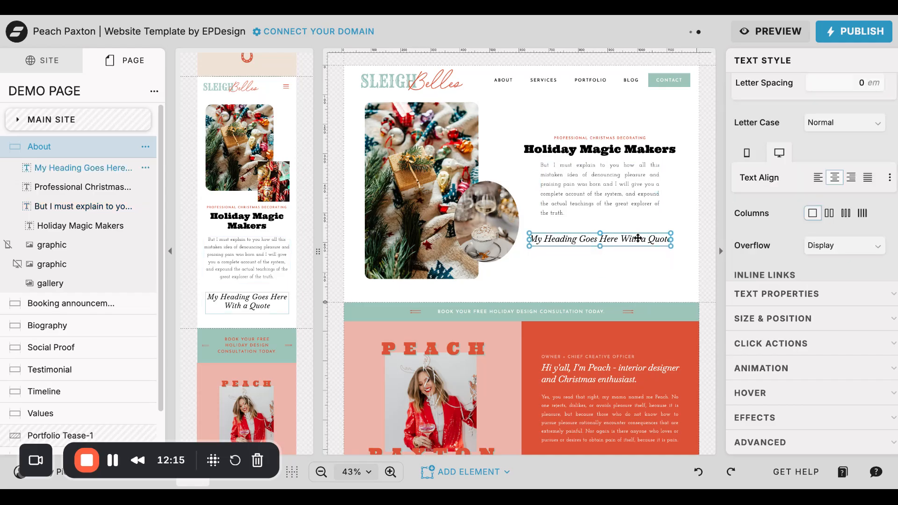
click(630, 262)
click(633, 240)
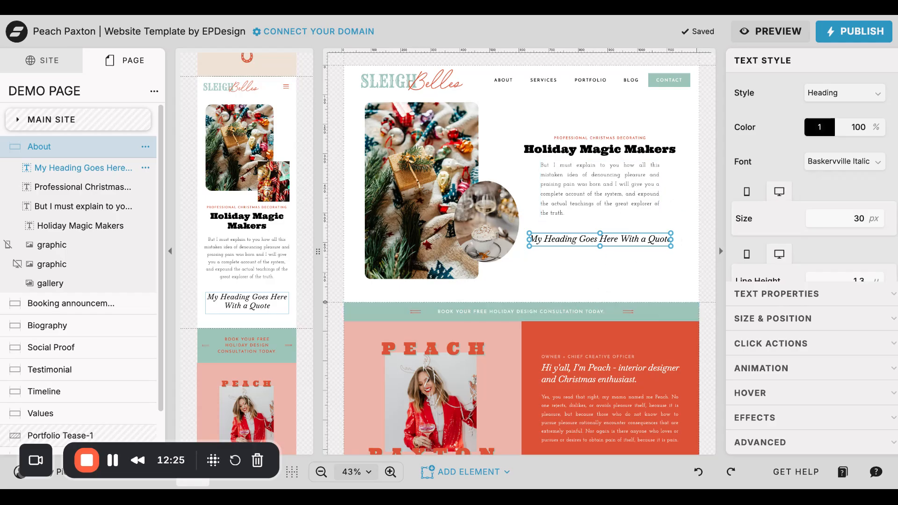
click(653, 266)
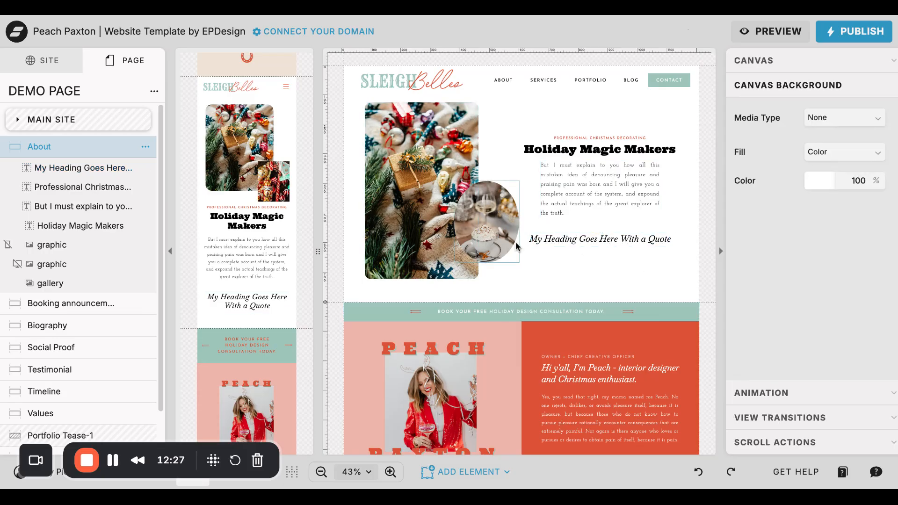
- Try a Slide animation with a time of 0.25 sec on the About body paragraph
click(466, 471)
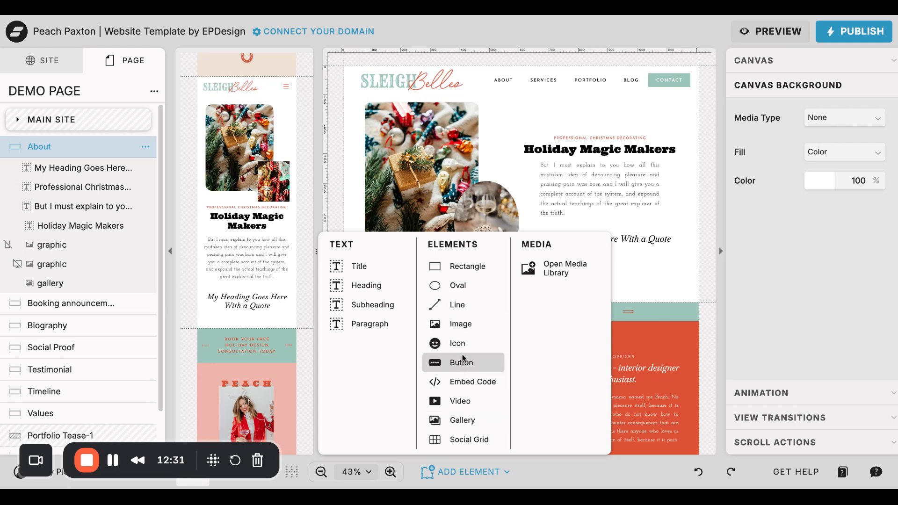
click(653, 201)
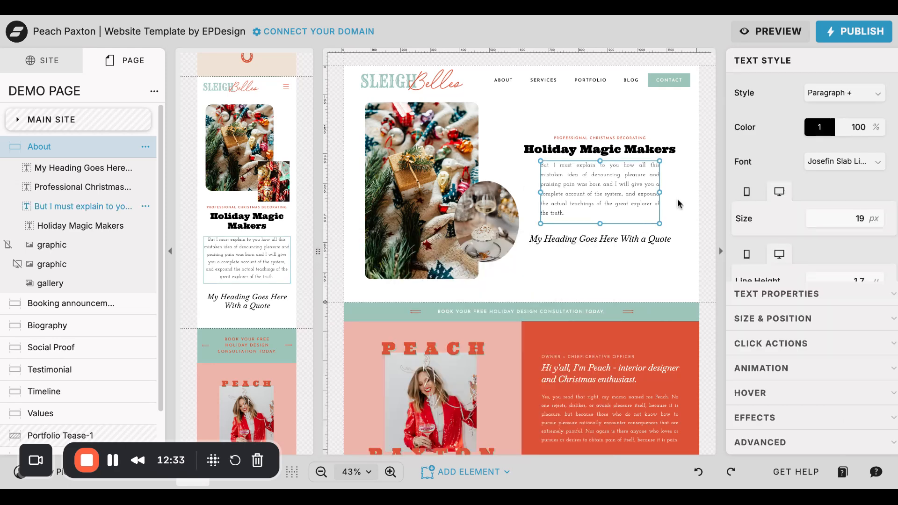
click(794, 375)
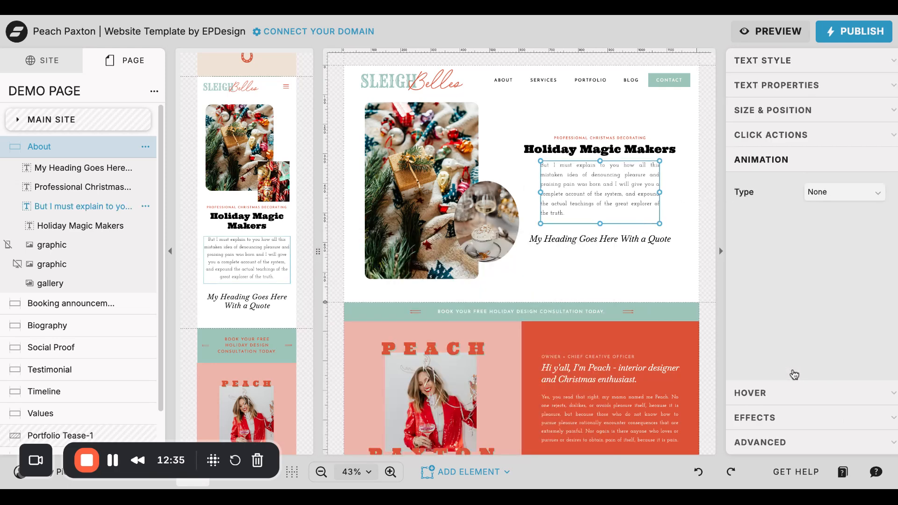
click(837, 193)
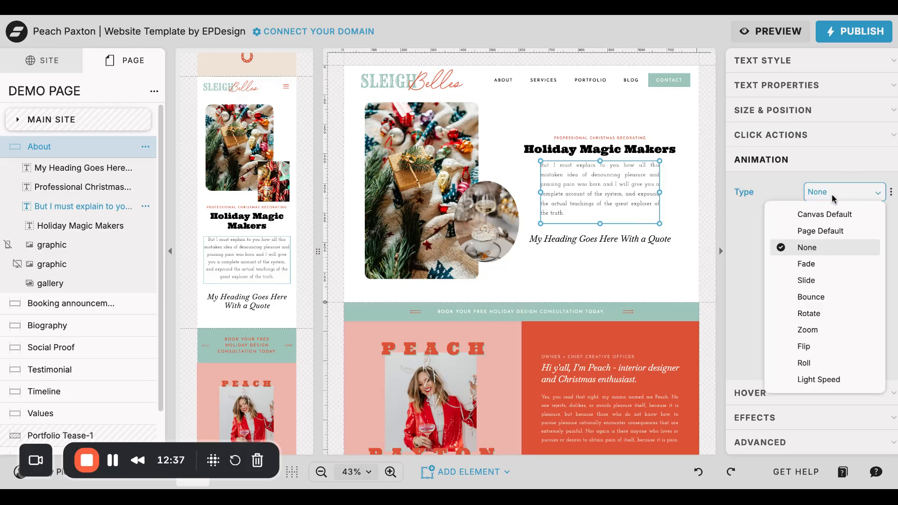
click(806, 280)
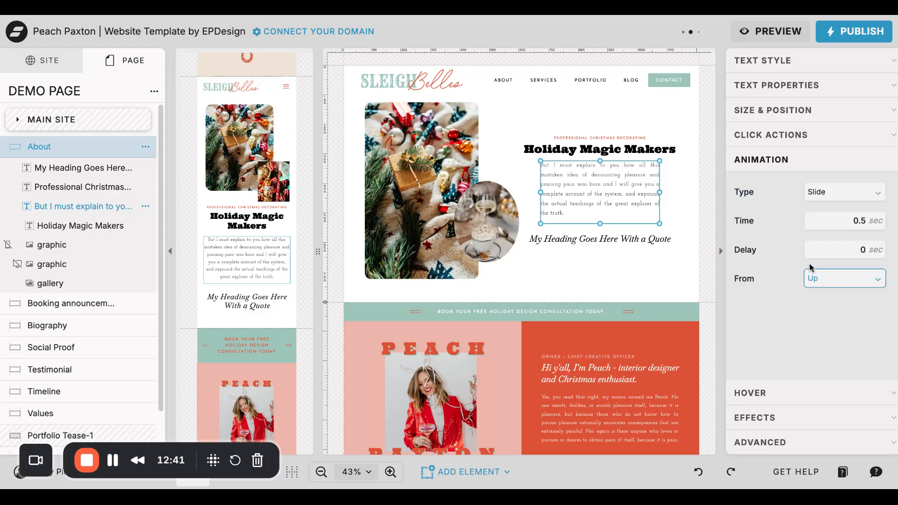
click(876, 226)
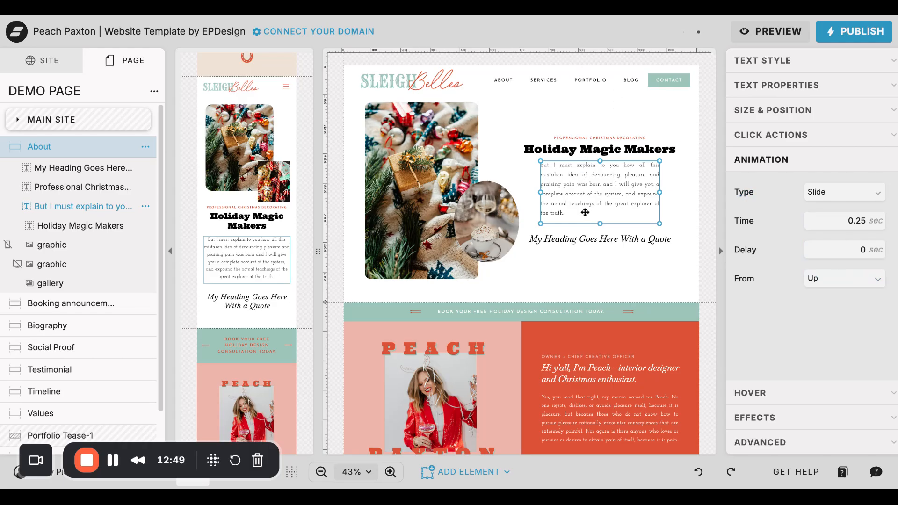
- Try the Bounce animation on the About body paragraph and set its animation type back to None
click(839, 192)
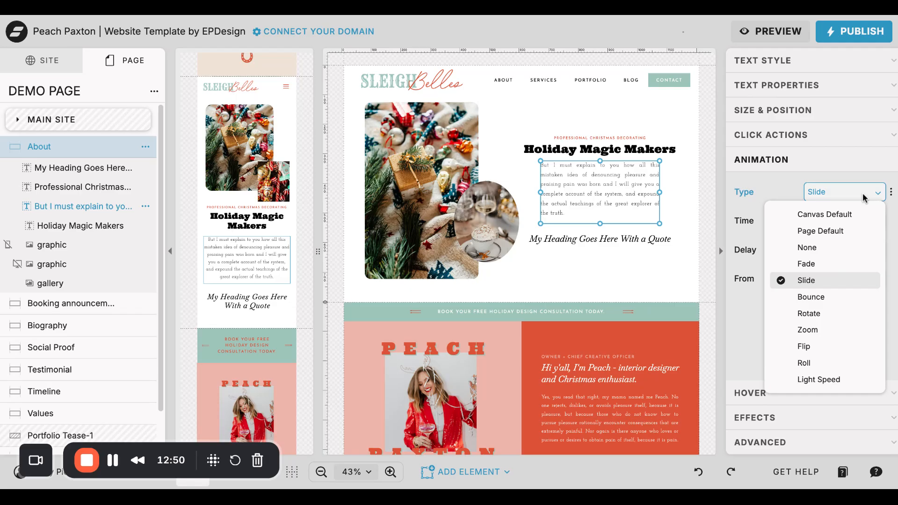
click(822, 300)
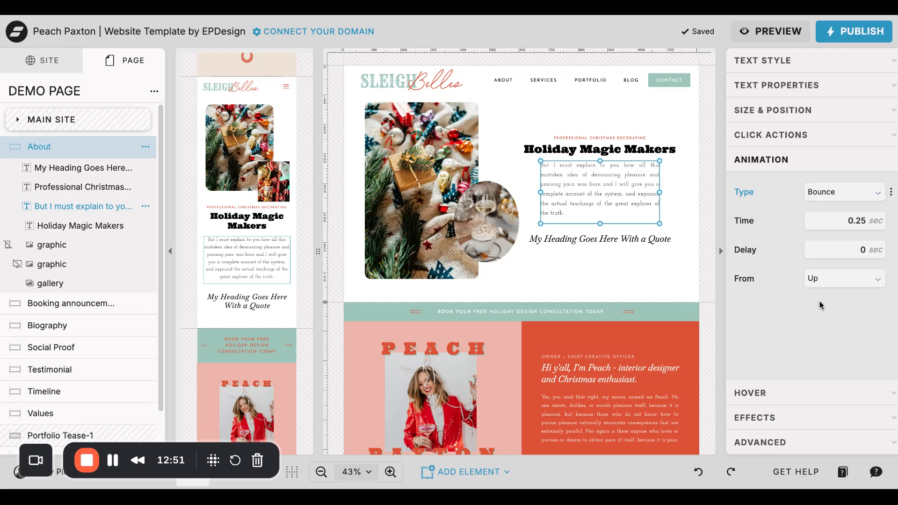
click(858, 196)
click(816, 249)
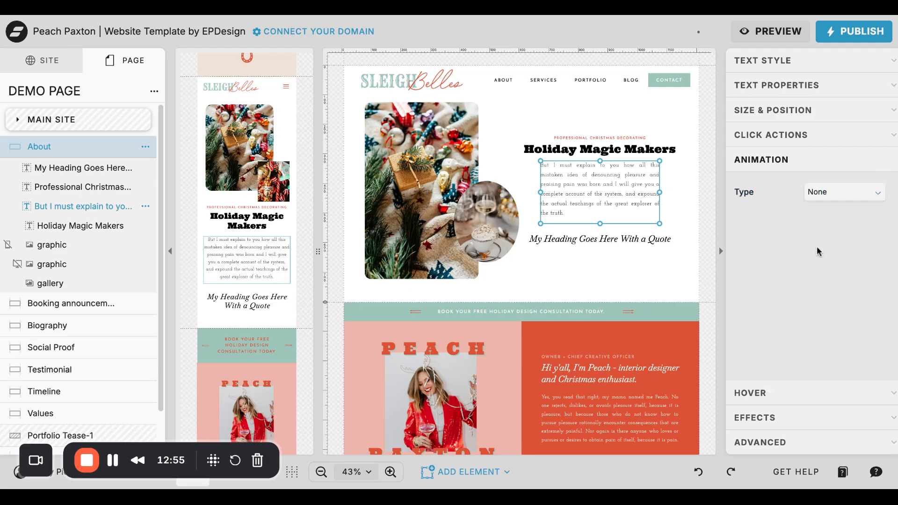
click(673, 197)
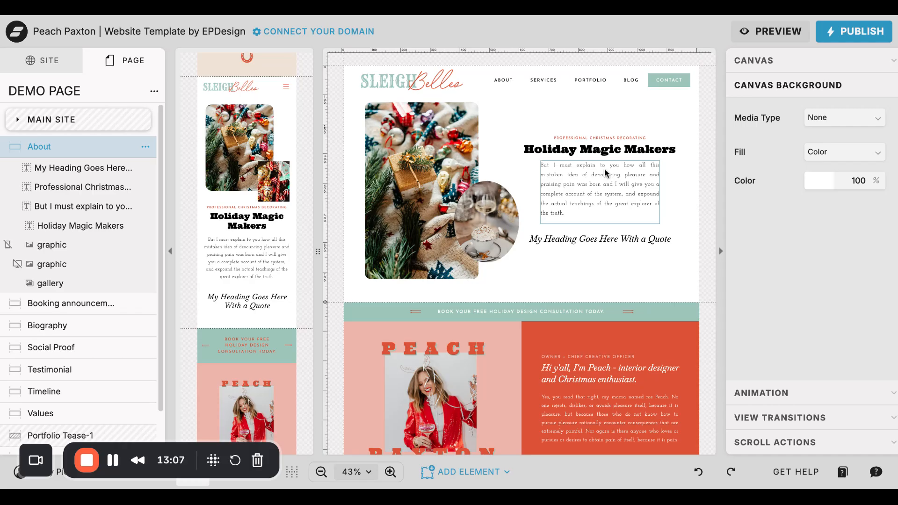
- Show the click action settings of the "Book your free holiday design consultation today" text in the Booking announcement canvas
scroll(581, 264, down, 2)
scroll(582, 265, down, 1)
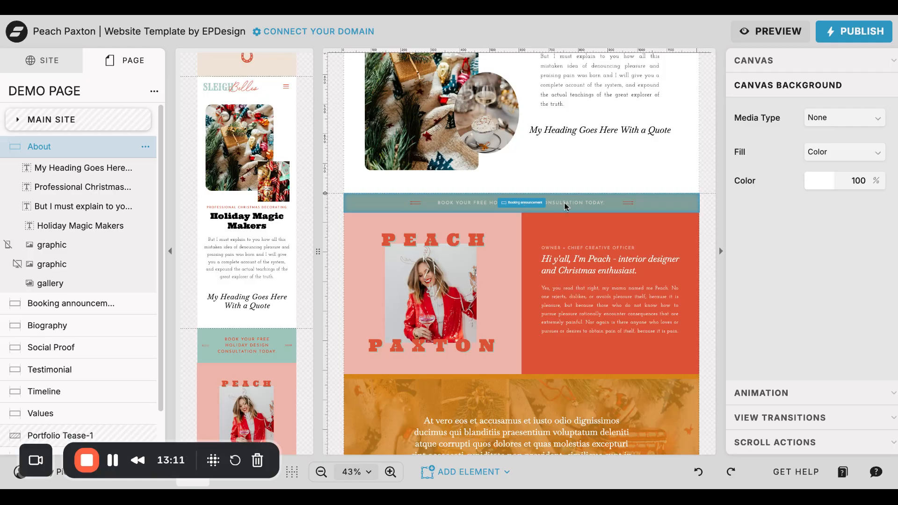
click(564, 203)
click(494, 202)
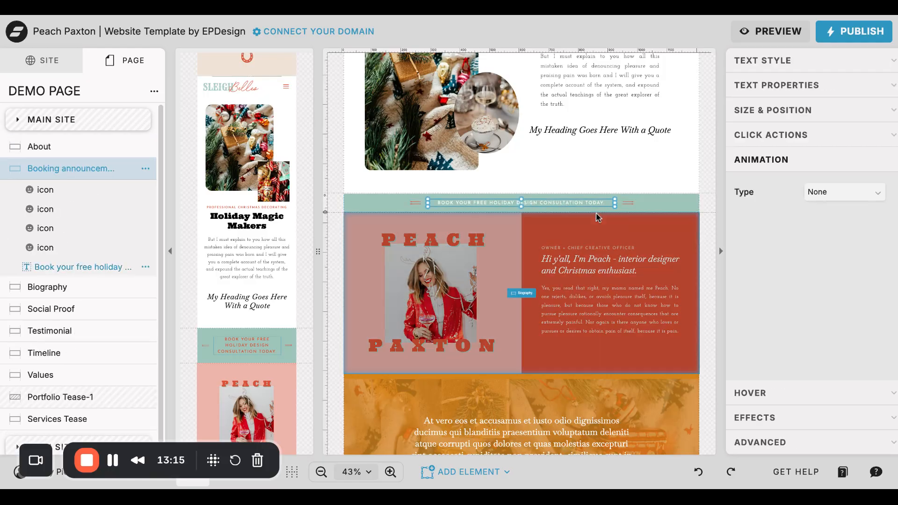
click(784, 135)
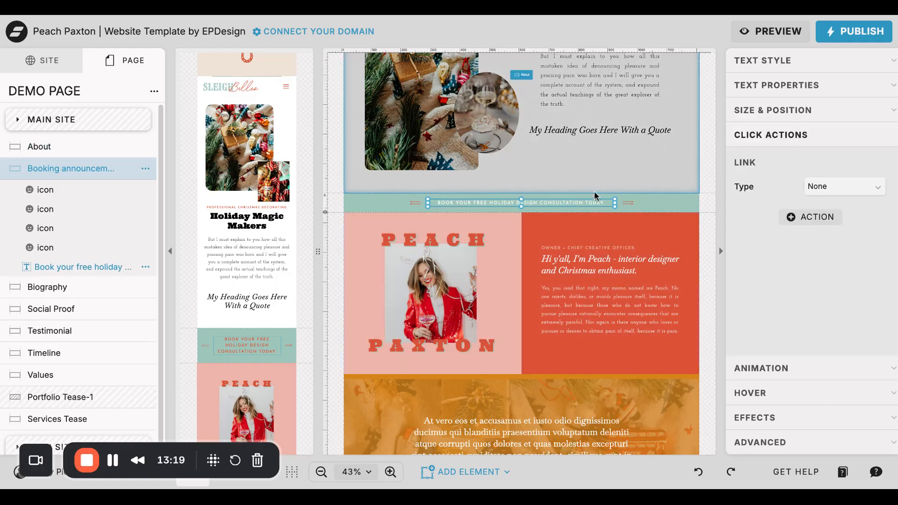
- Link the "See Services" button text in the Services Tease canvas to the Services page
scroll(591, 203, down, 1)
scroll(590, 203, down, 15)
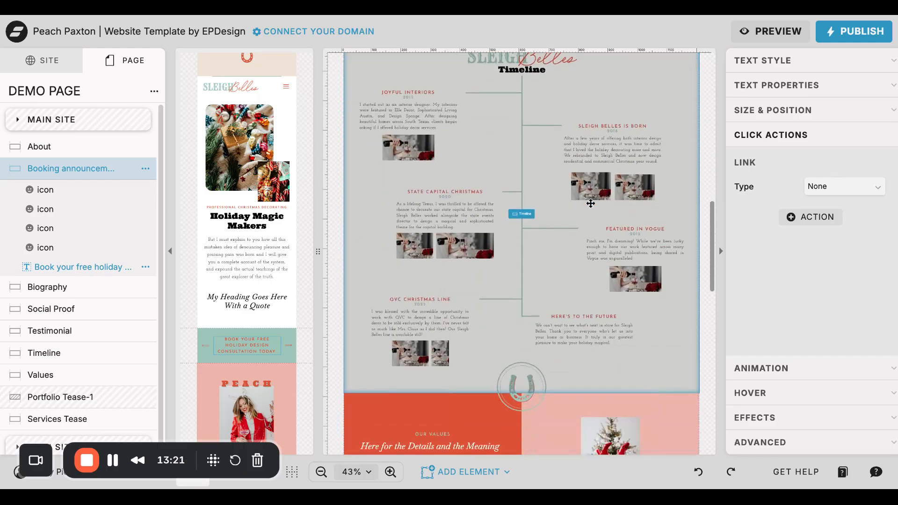
scroll(519, 253, down, 6)
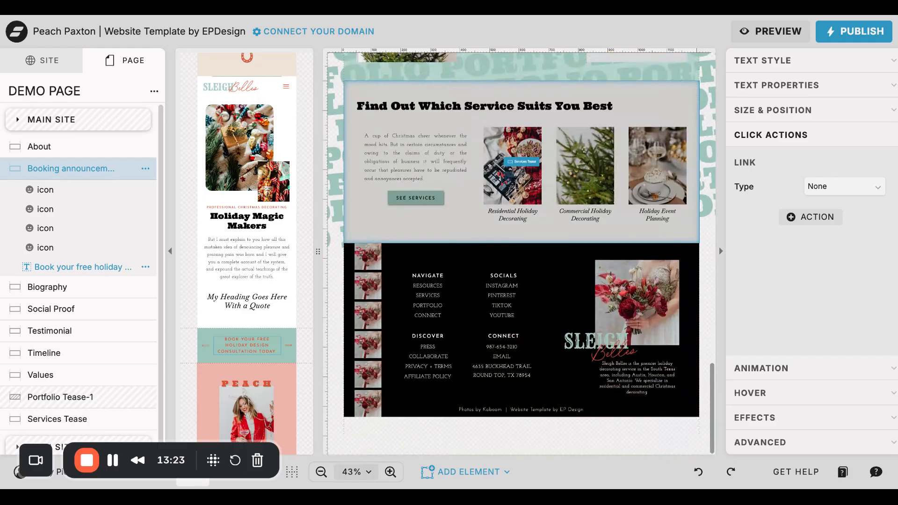
click(437, 256)
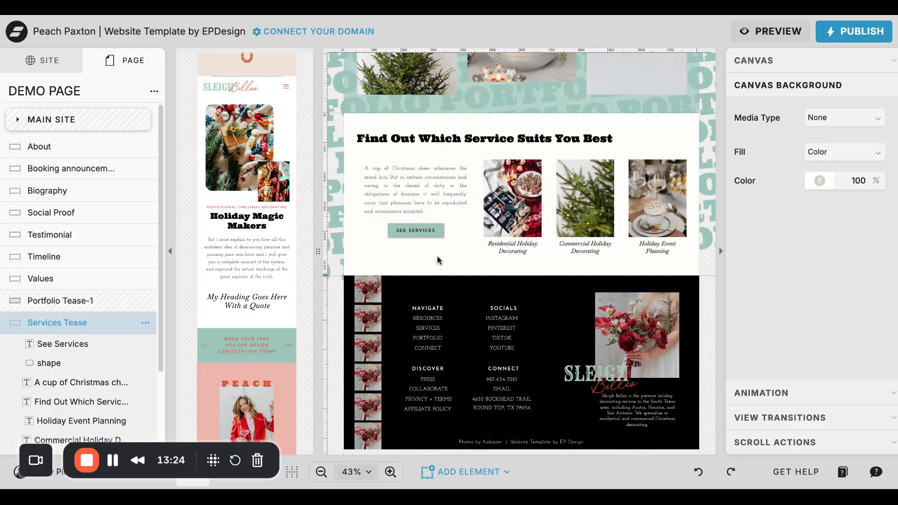
click(415, 229)
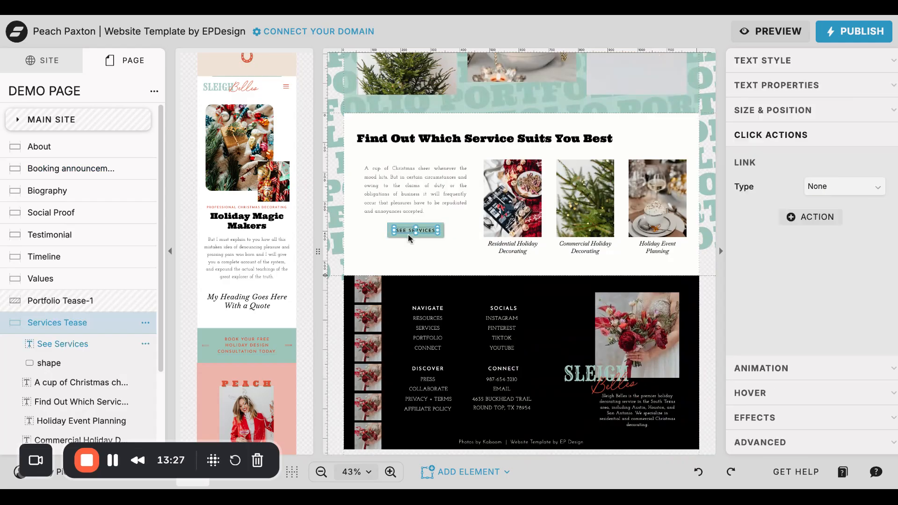
click(851, 191)
click(823, 223)
click(844, 215)
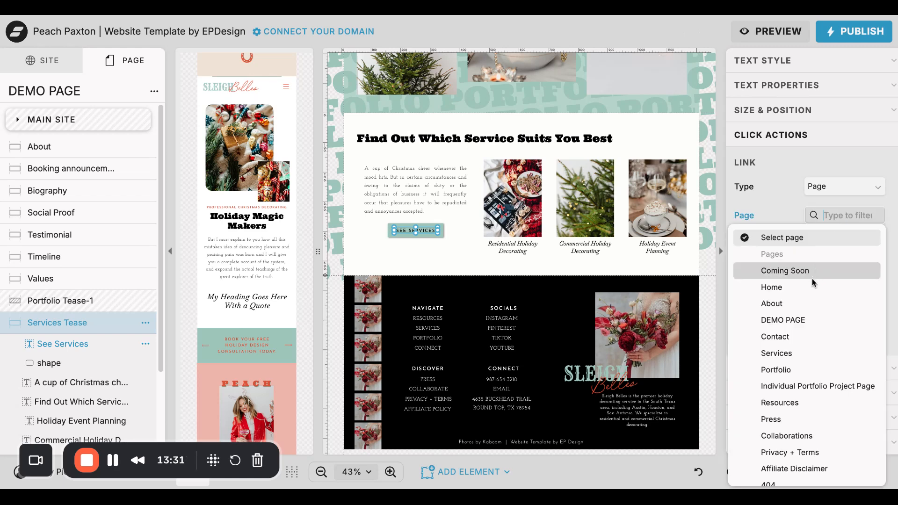
click(792, 352)
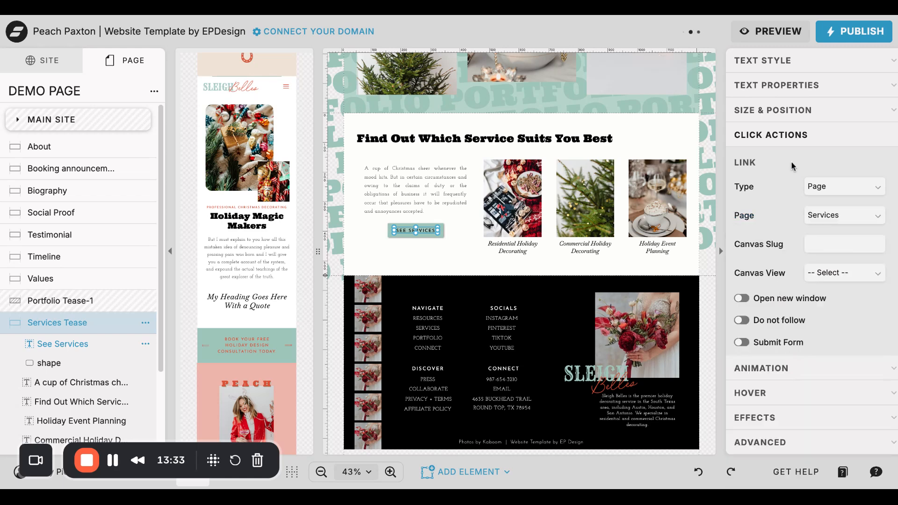
click(449, 251)
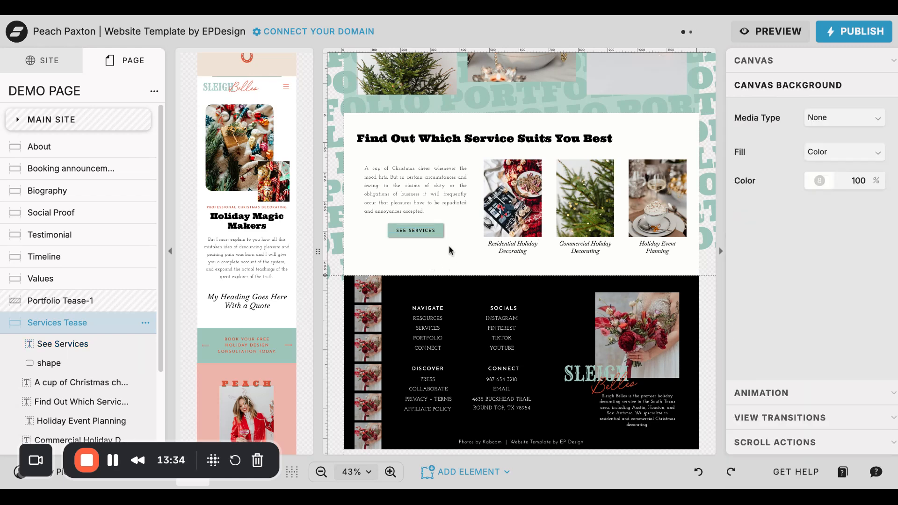
- Change the "See Services" button text in the Services Tease canvas to "contact me"
click(427, 233)
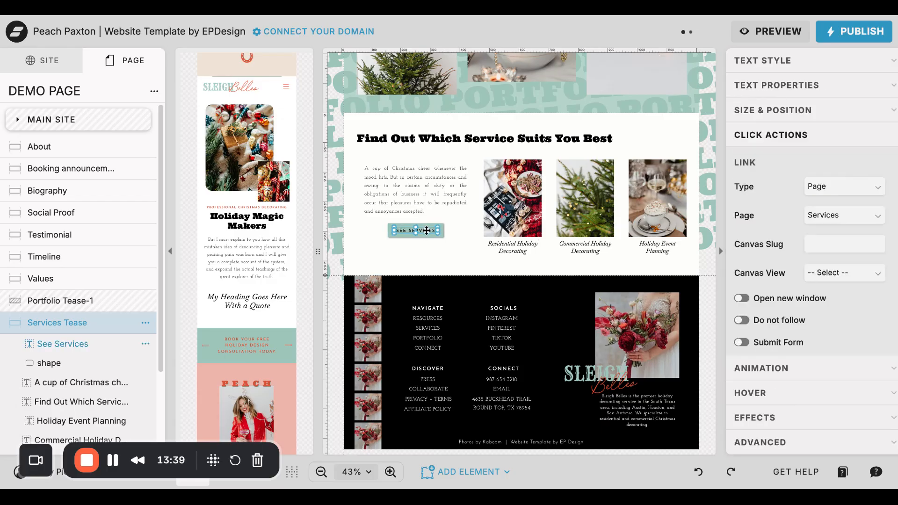
double_click(427, 230)
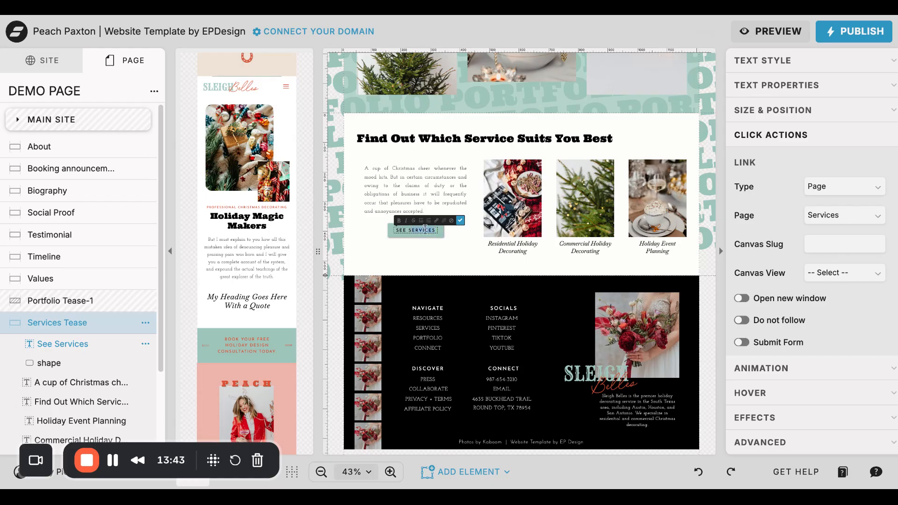
text(contact me)
key(Escape)
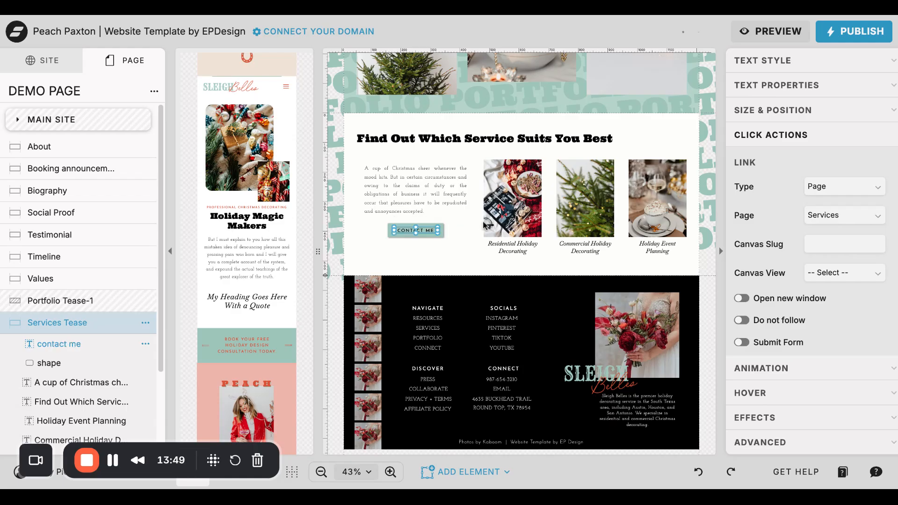
click(454, 240)
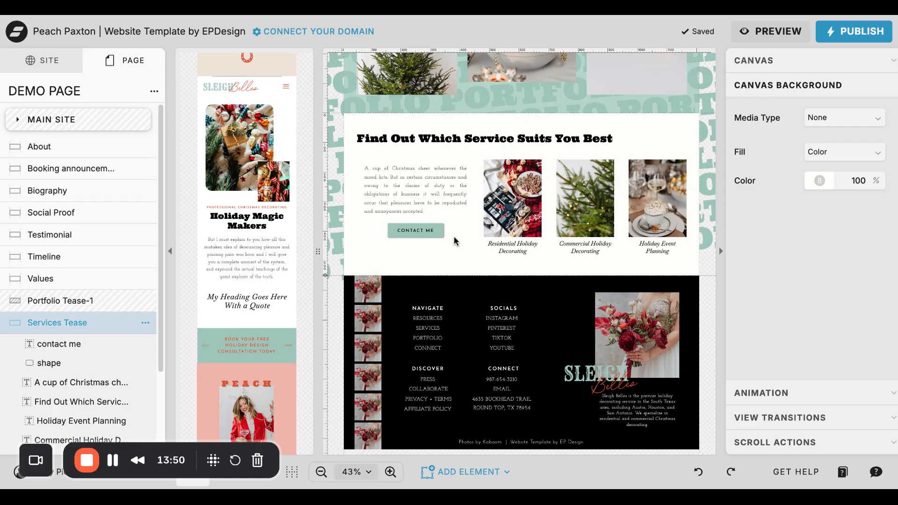
- Change the page link of the "contact me" button text to the Contact page
click(425, 231)
click(837, 188)
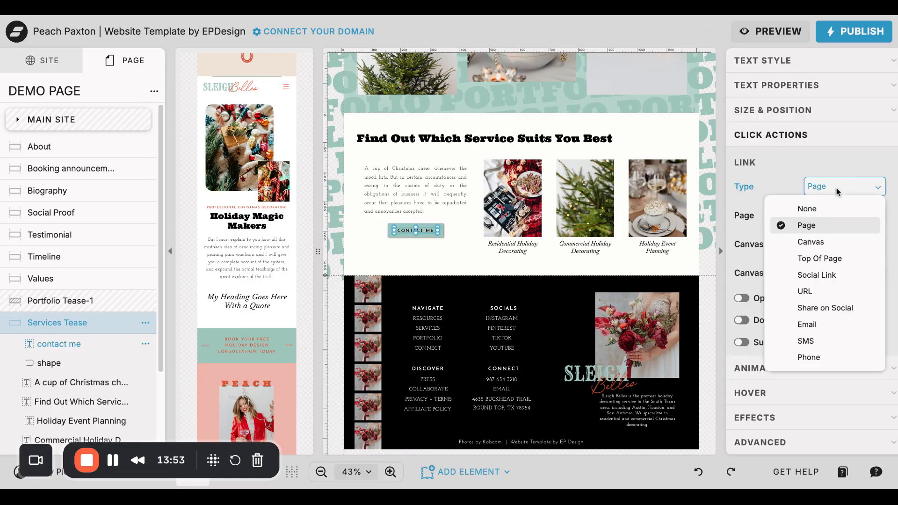
click(819, 225)
click(844, 215)
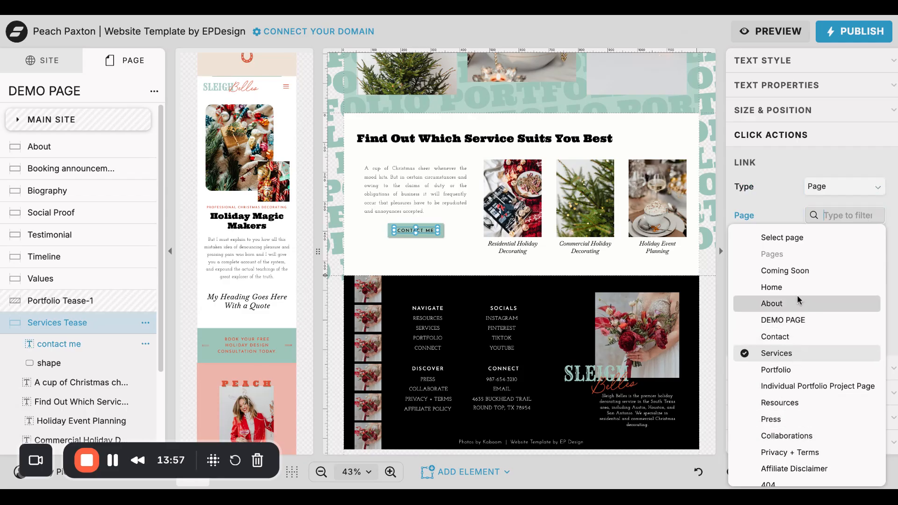
click(791, 337)
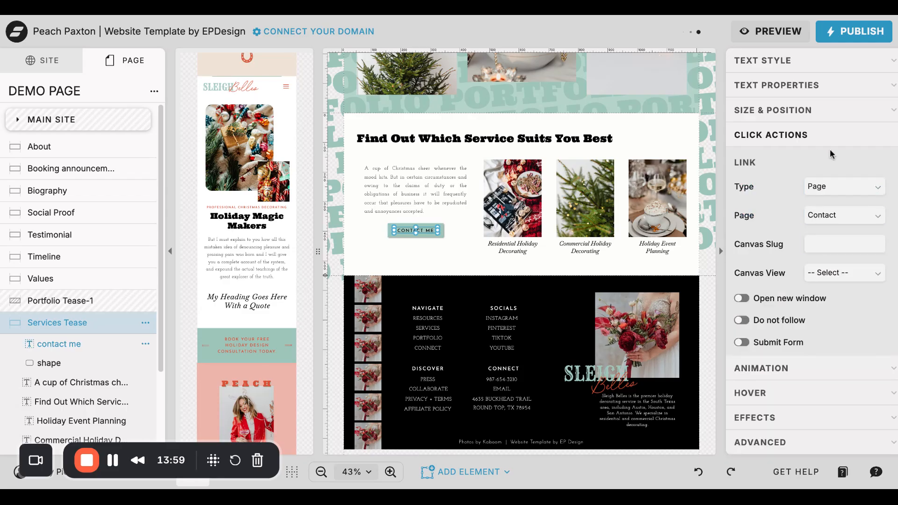
click(465, 252)
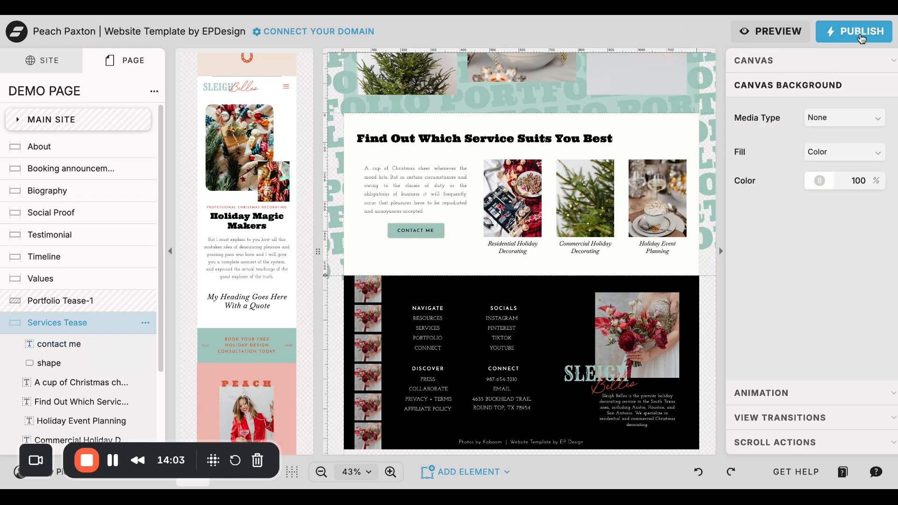
- Link the portrait photo in the Biography canvas to the About page
click(428, 232)
scroll(539, 205, up, 1)
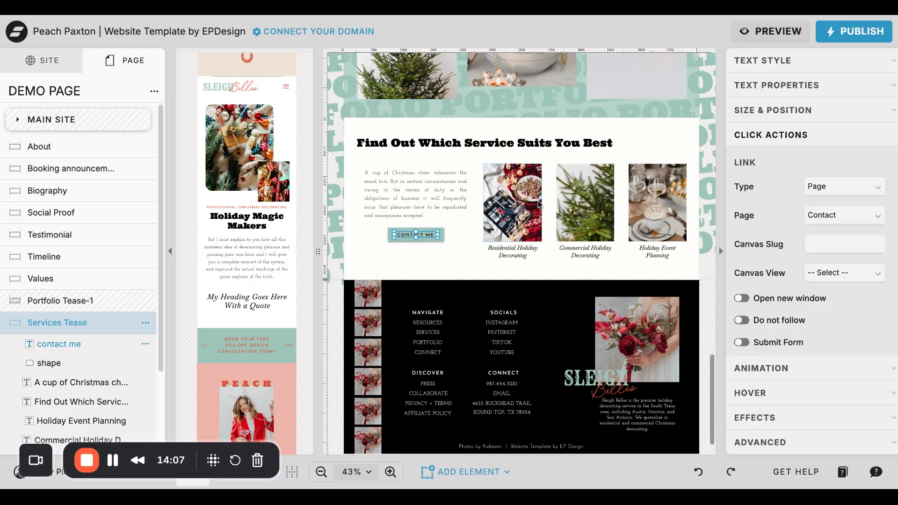
scroll(538, 201, up, 15)
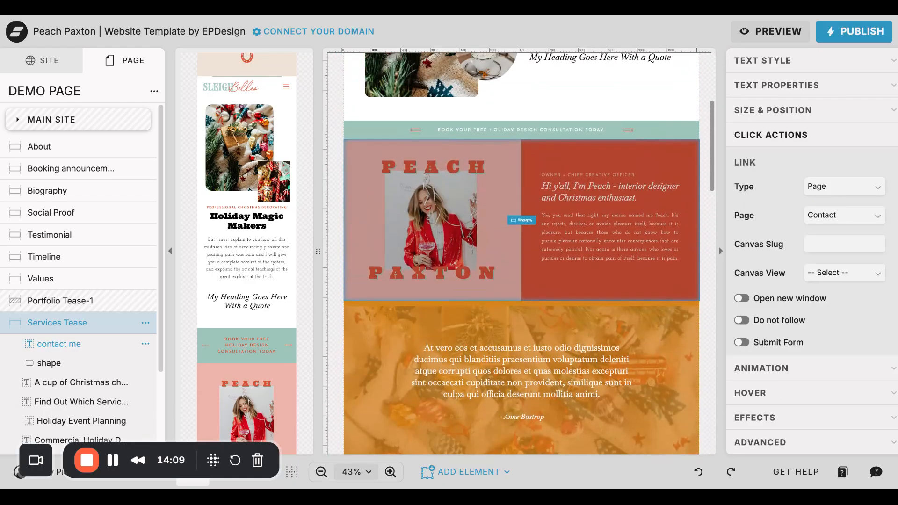
click(421, 228)
click(448, 213)
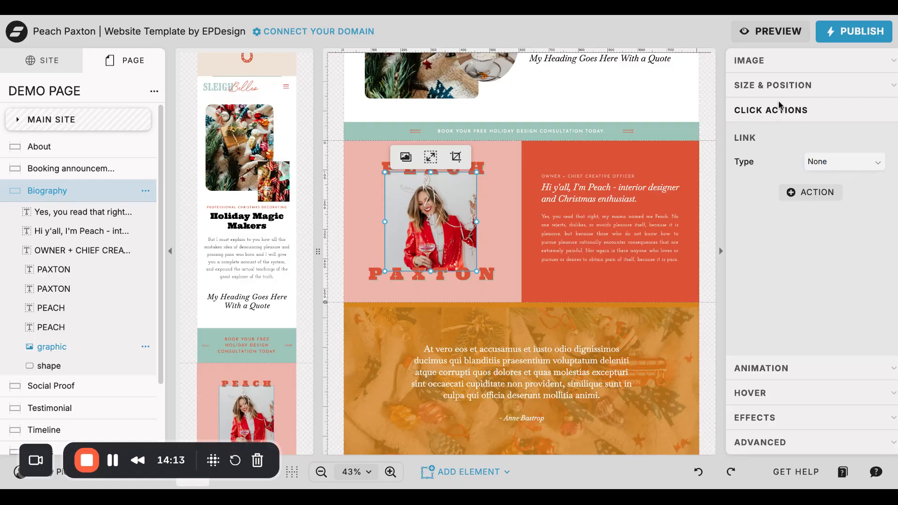
click(851, 164)
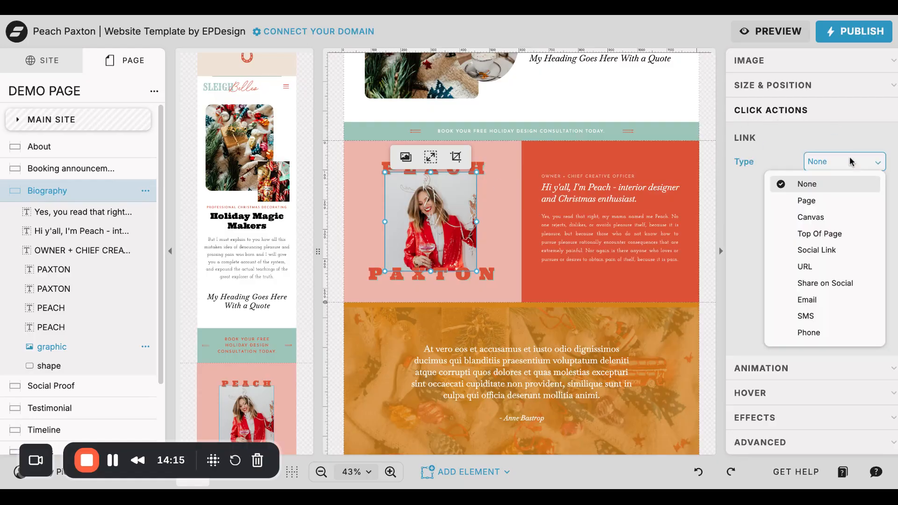
click(820, 200)
click(858, 195)
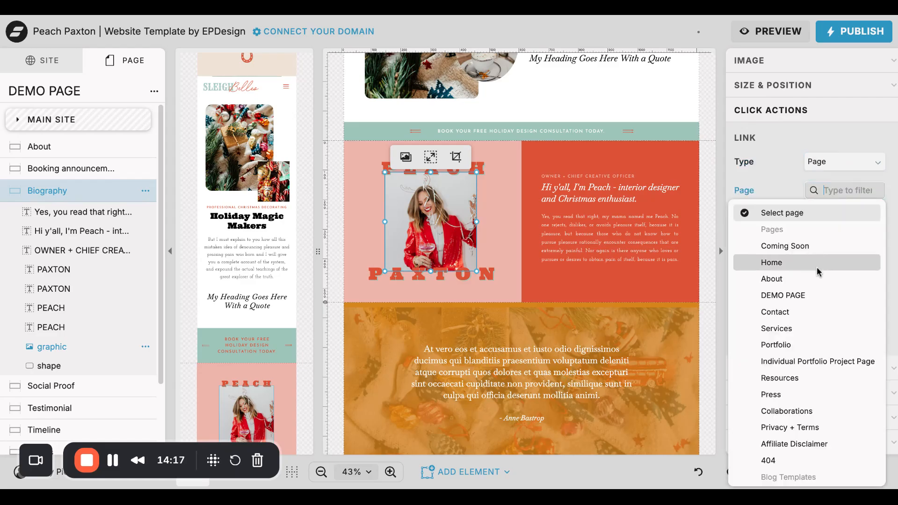
click(803, 276)
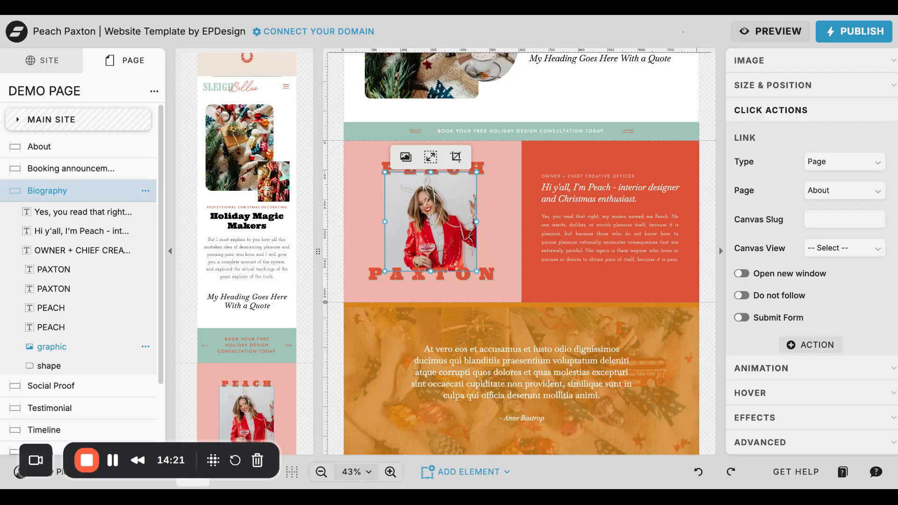
- Try Social Link as the Biography portrait photo's link type and show the available social platforms
scroll(576, 156, down, 5)
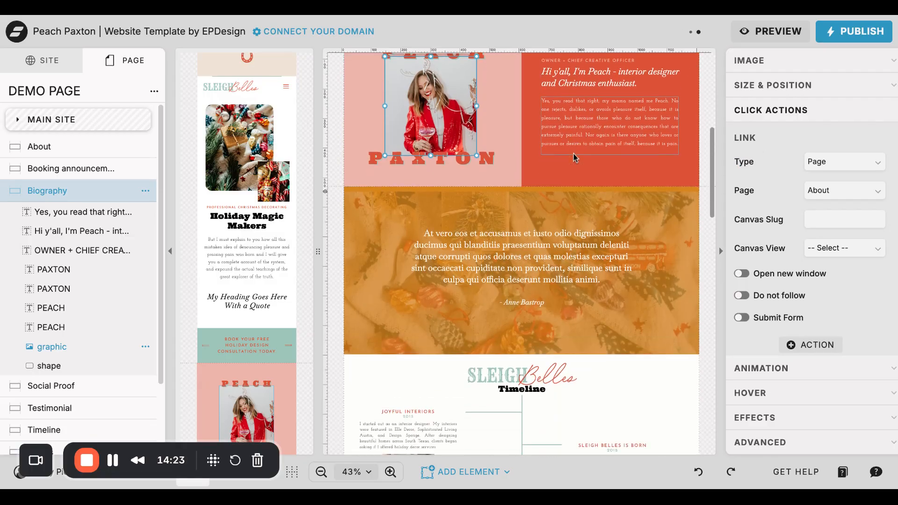
scroll(575, 156, down, 3)
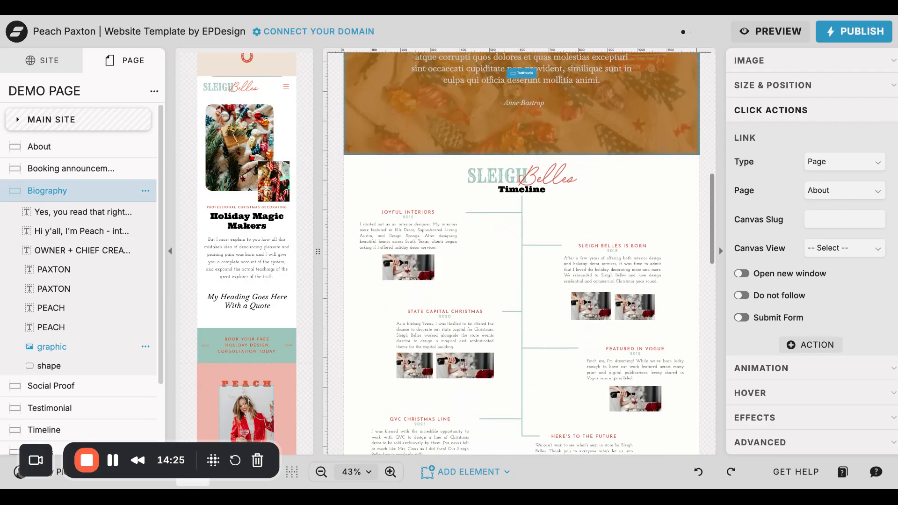
scroll(574, 156, down, 15)
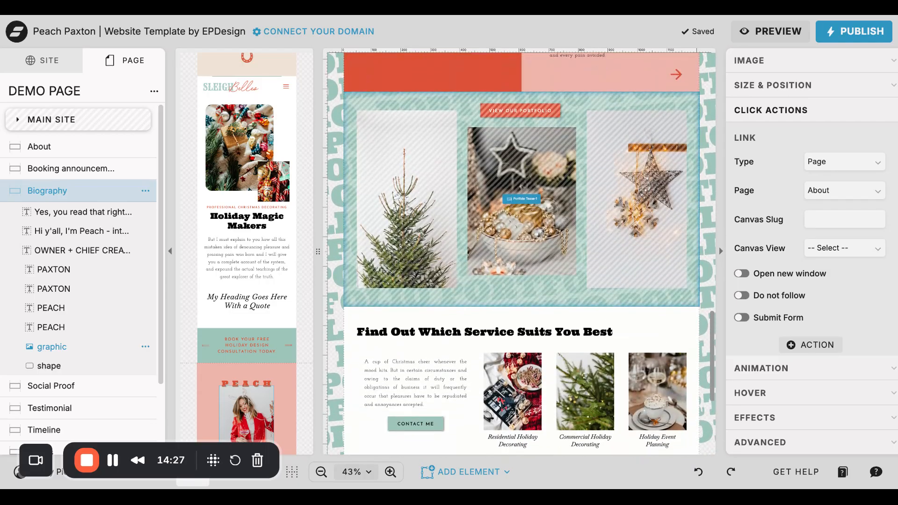
scroll(521, 252, up, 15)
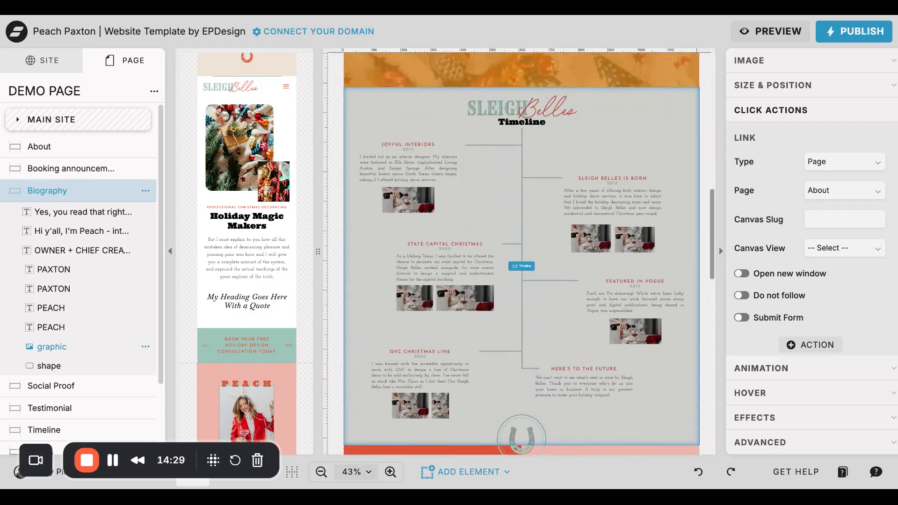
scroll(617, 202, up, 5)
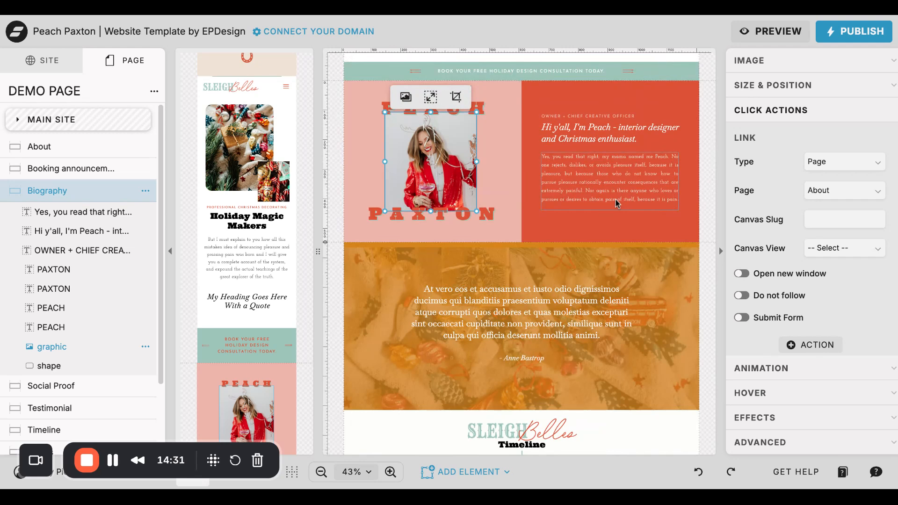
click(865, 165)
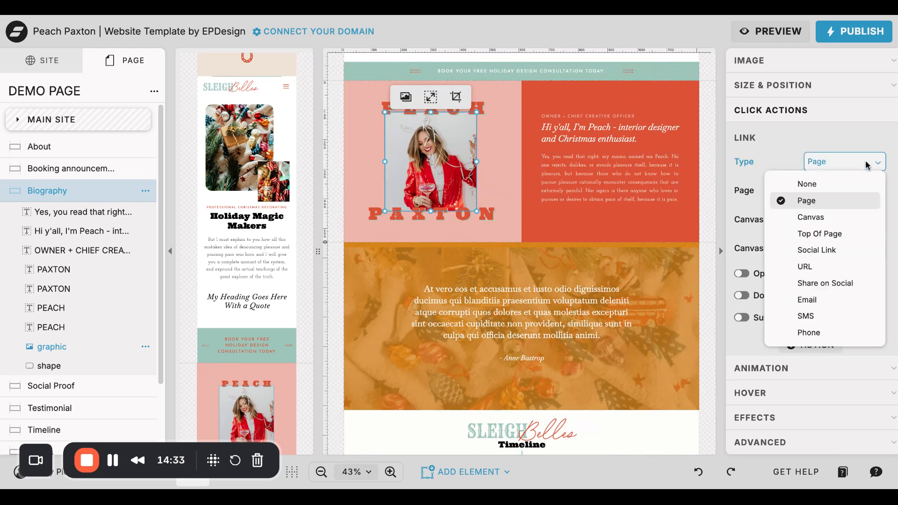
click(825, 253)
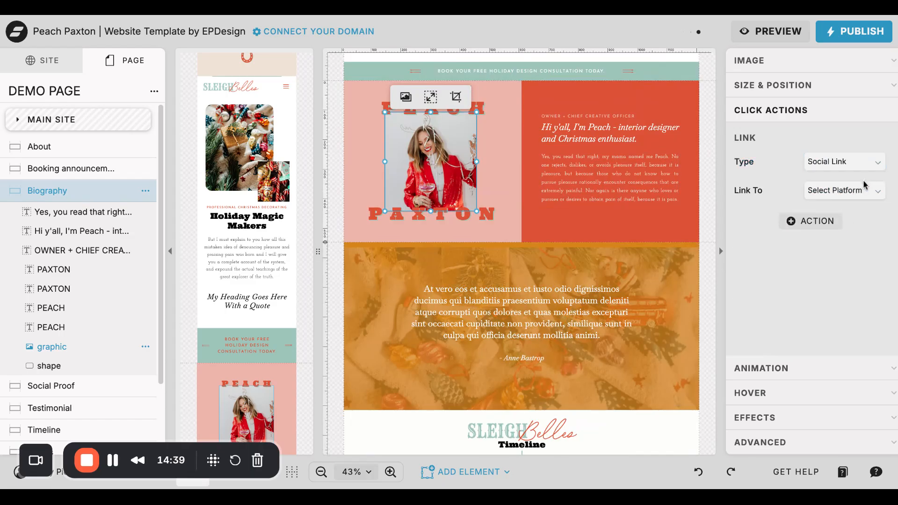
click(47, 67)
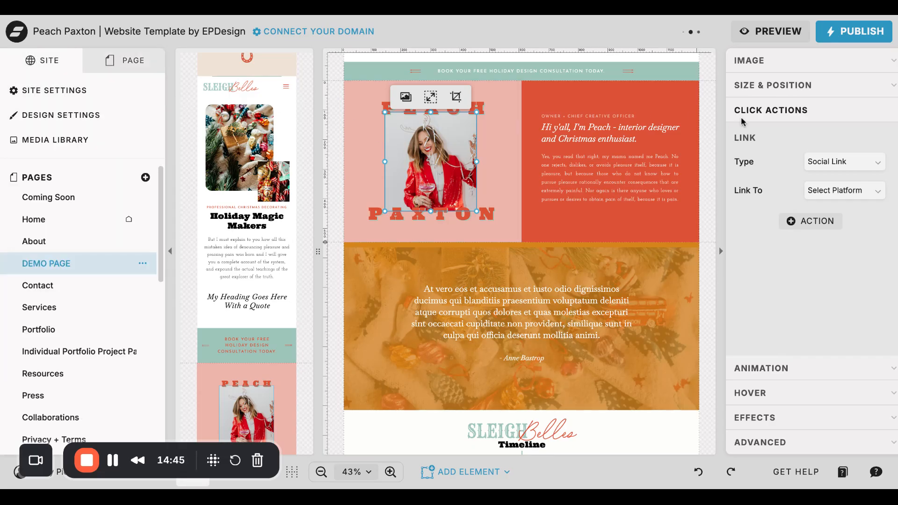
click(855, 190)
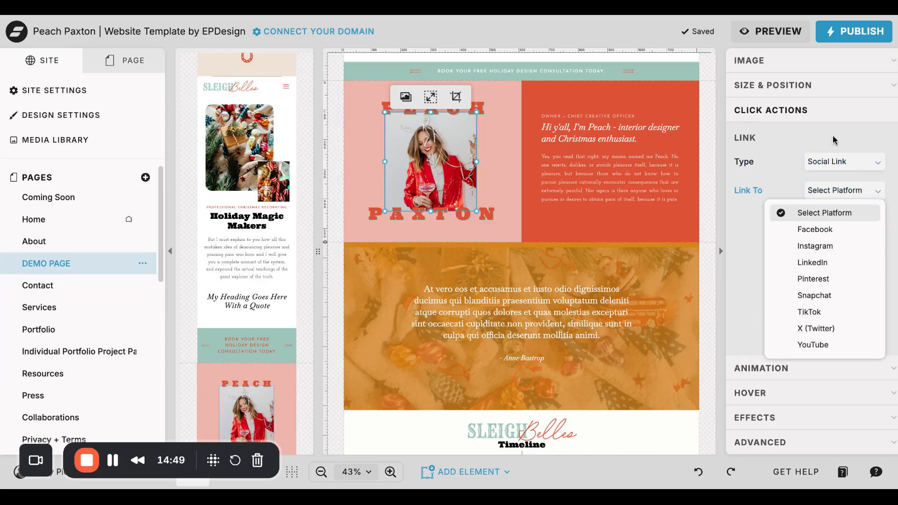
- Set the Biography portrait photo's link type to URL, leaving the address empty, and deselect the photo
click(855, 159)
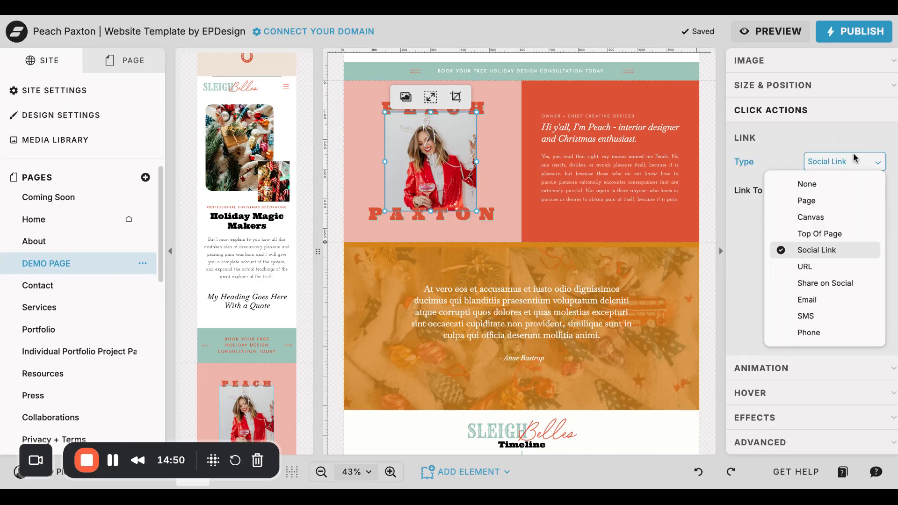
click(819, 269)
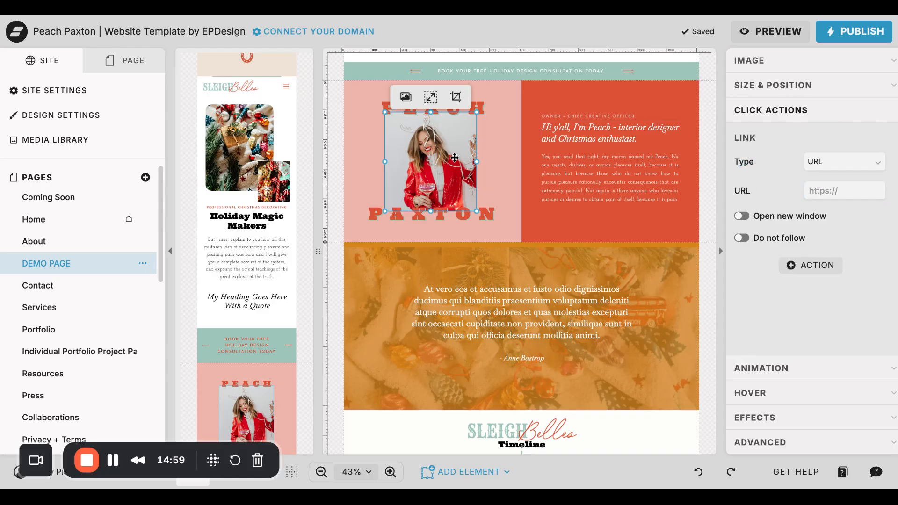
click(832, 197)
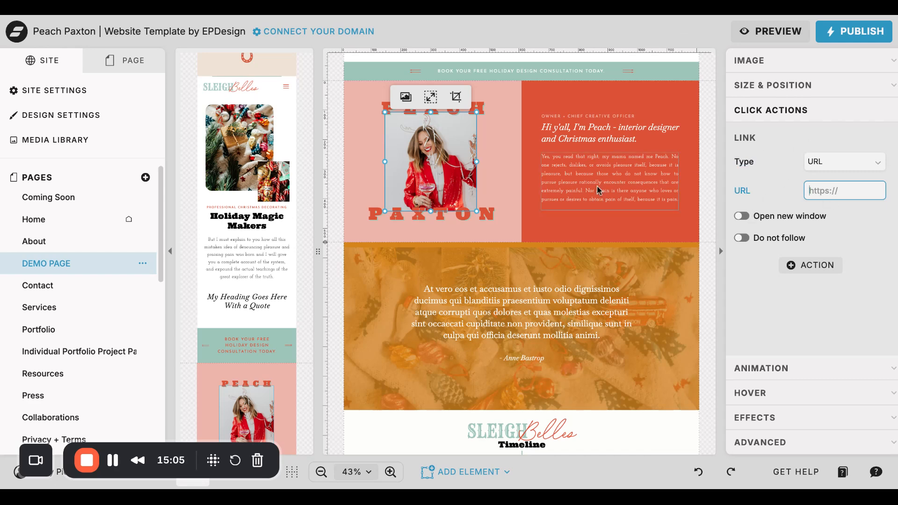
click(559, 284)
scroll(619, 177, up, 6)
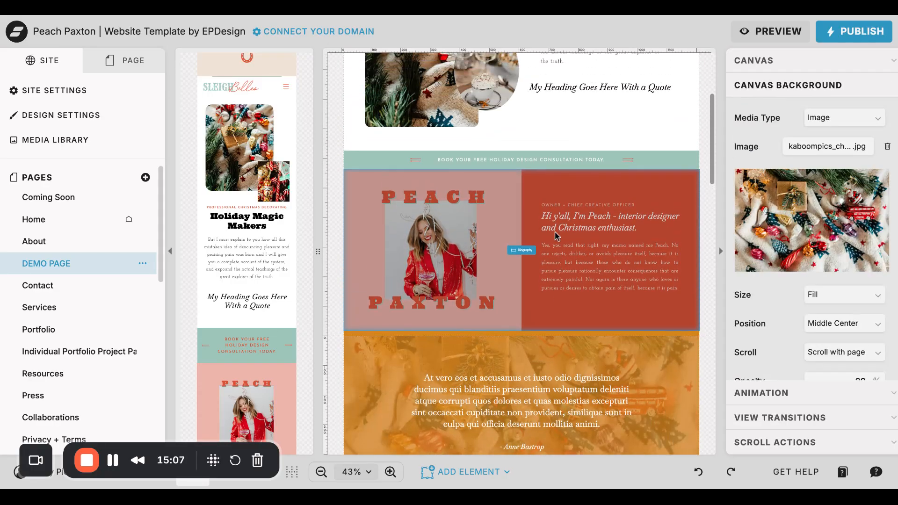